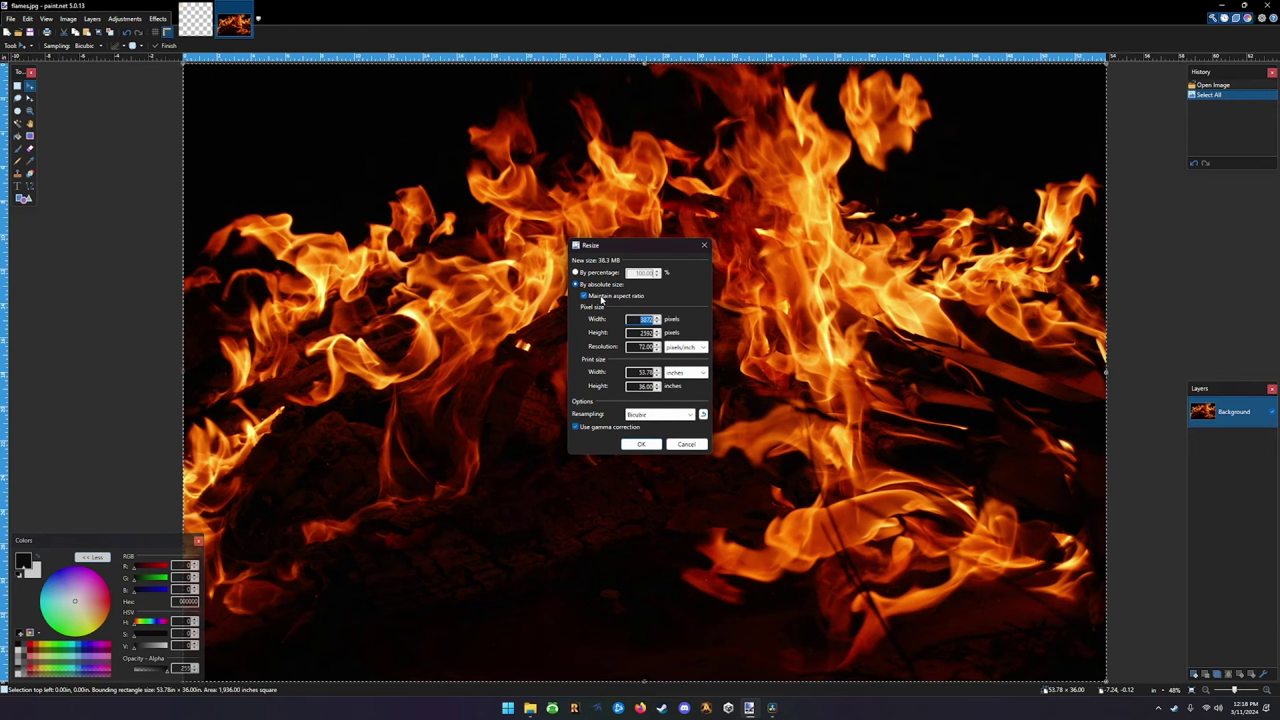
Try resizing the flames image to a width of 1024 pixels, and undo the resize
text(1024)
click(650, 446)
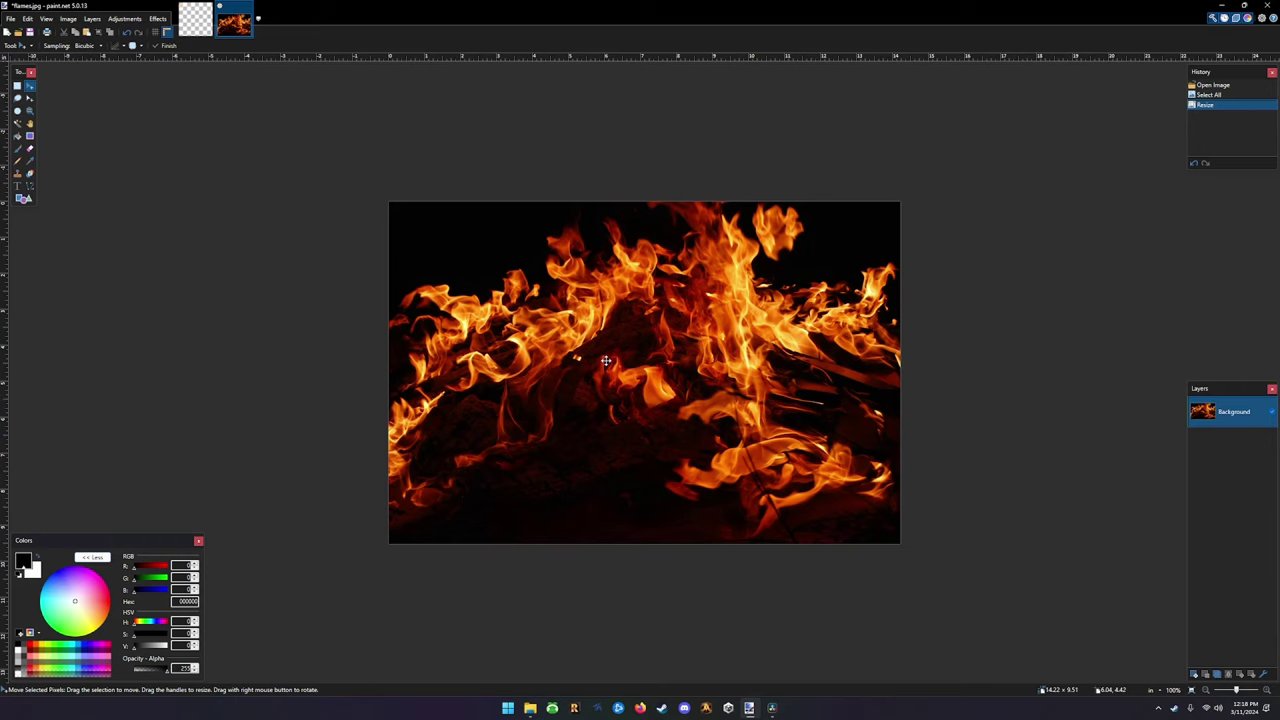
key(ctrl+z)
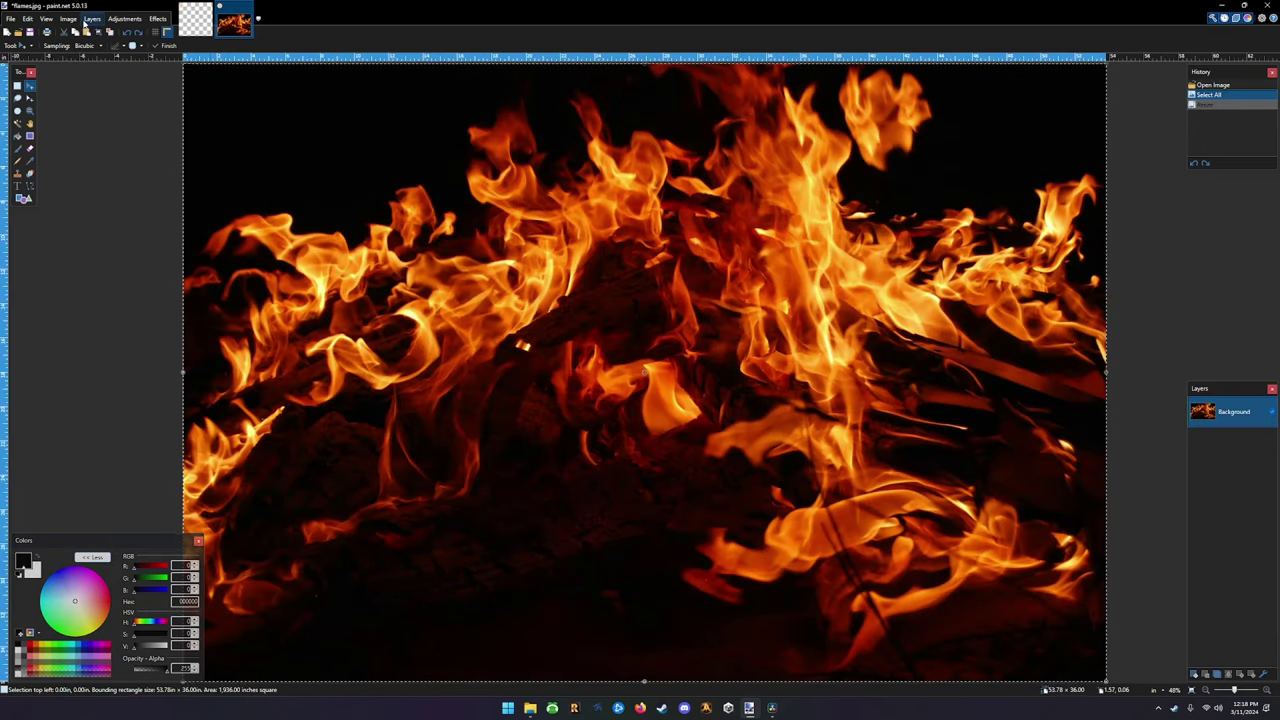
Resize the flames image to a width of 1536 pixels with the aspect ratio maintained
click(68, 18)
click(82, 45)
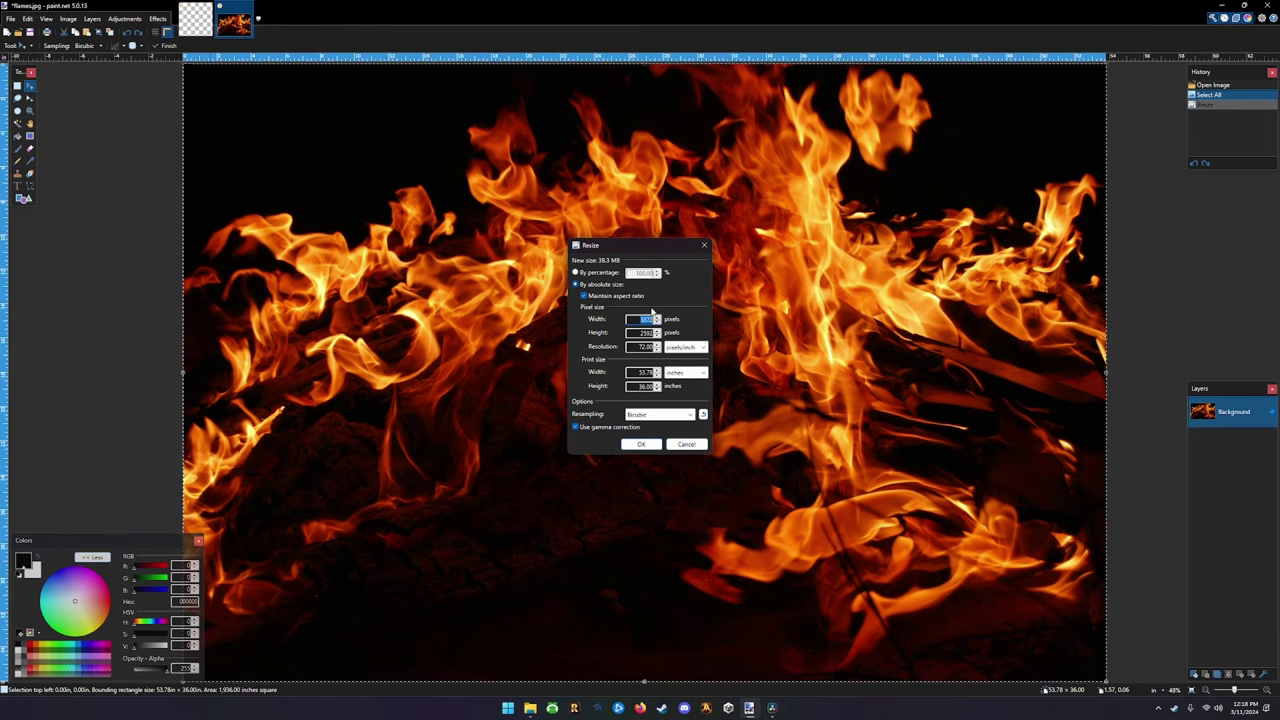
text(1400)
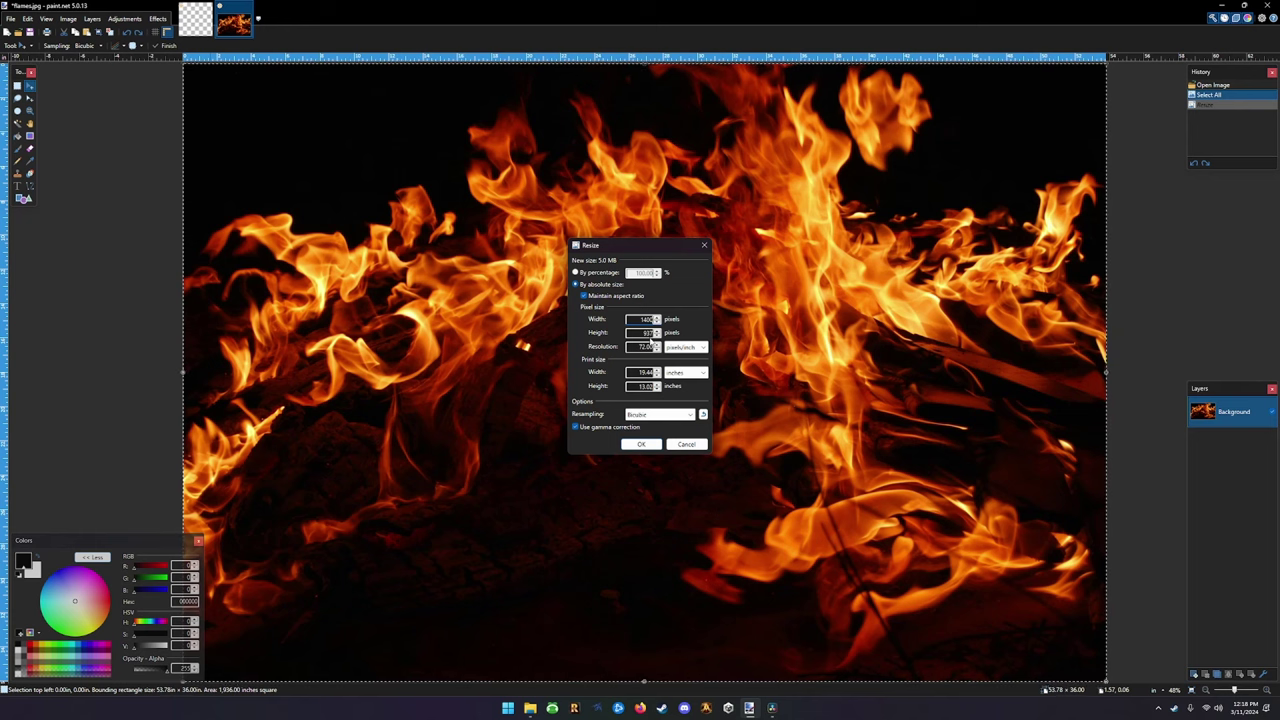
double_click(637, 319)
text(1536)
click(640, 444)
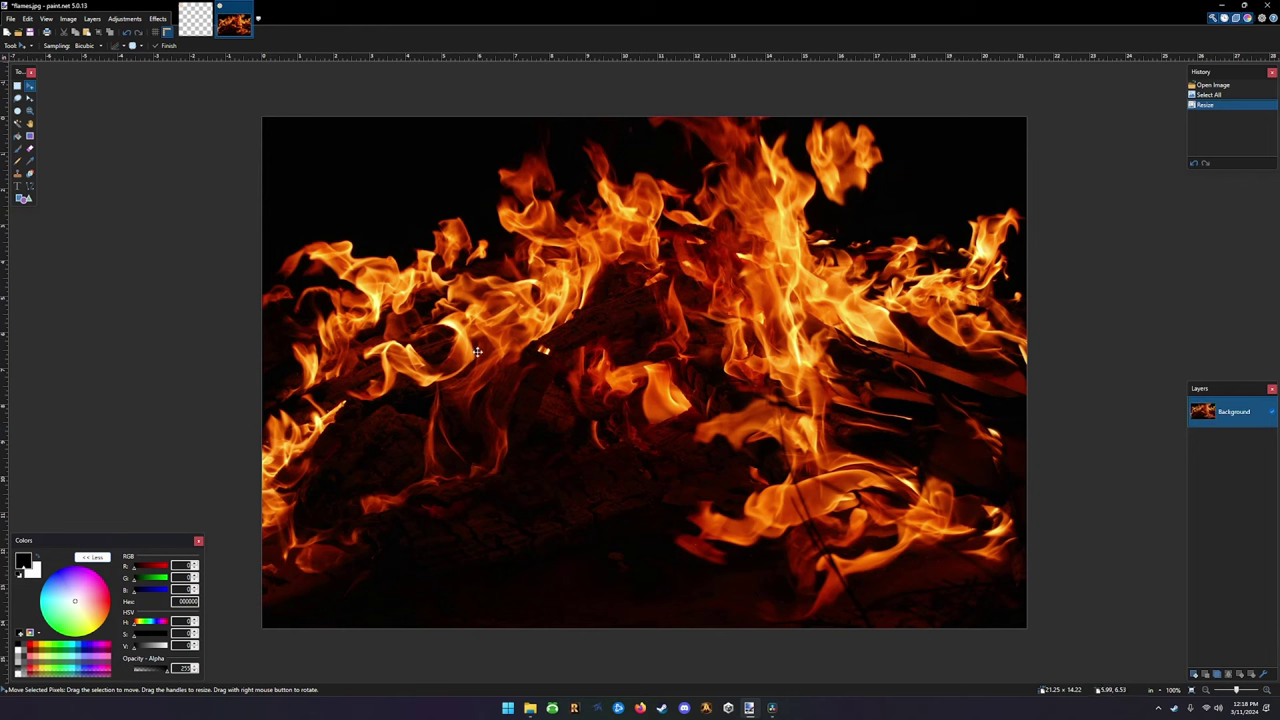
Copy the whole flames image onto the billboard's Background layer, keeping the canvas size, and shift it left to about -4.5 in
key(ctrl+a)
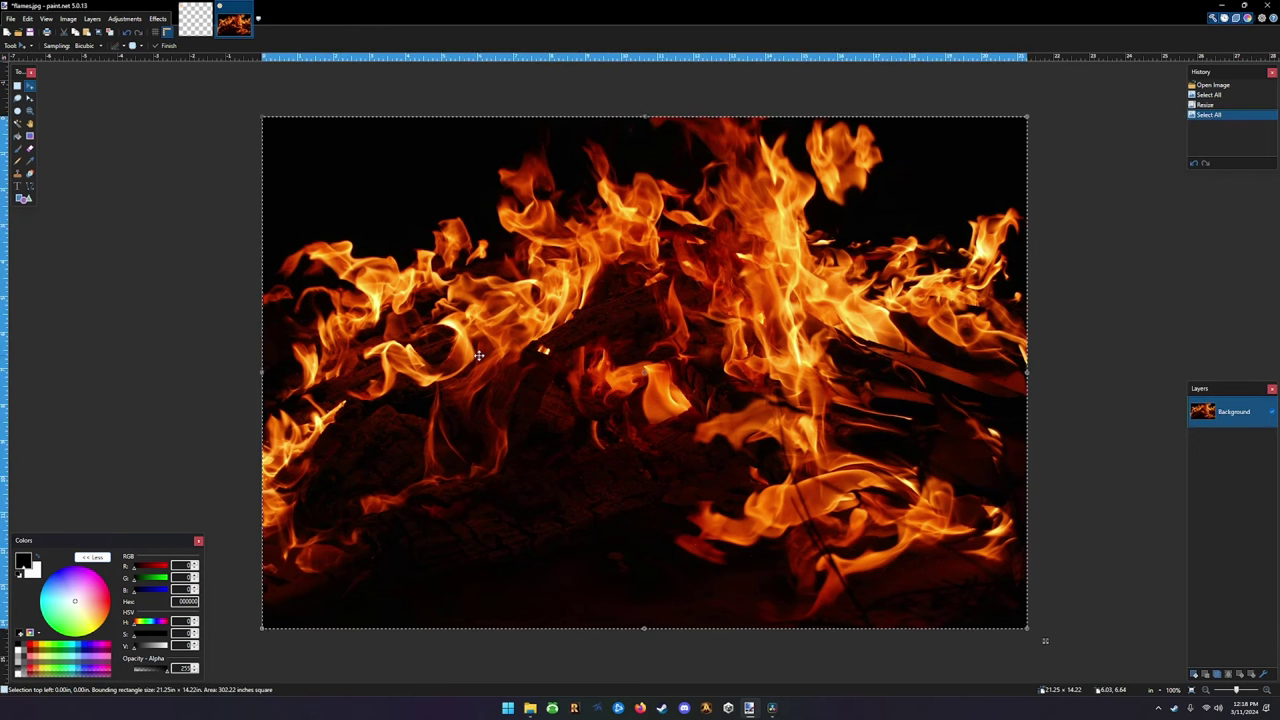
click(195, 18)
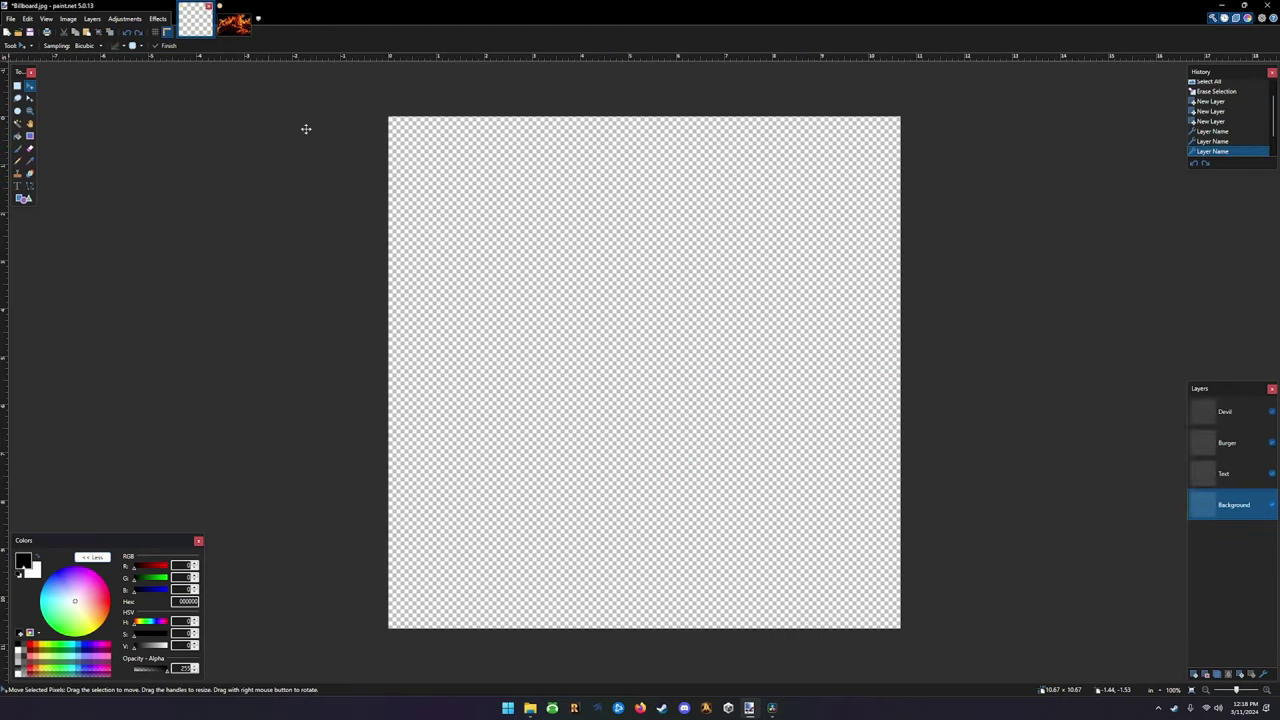
key(ctrl+v)
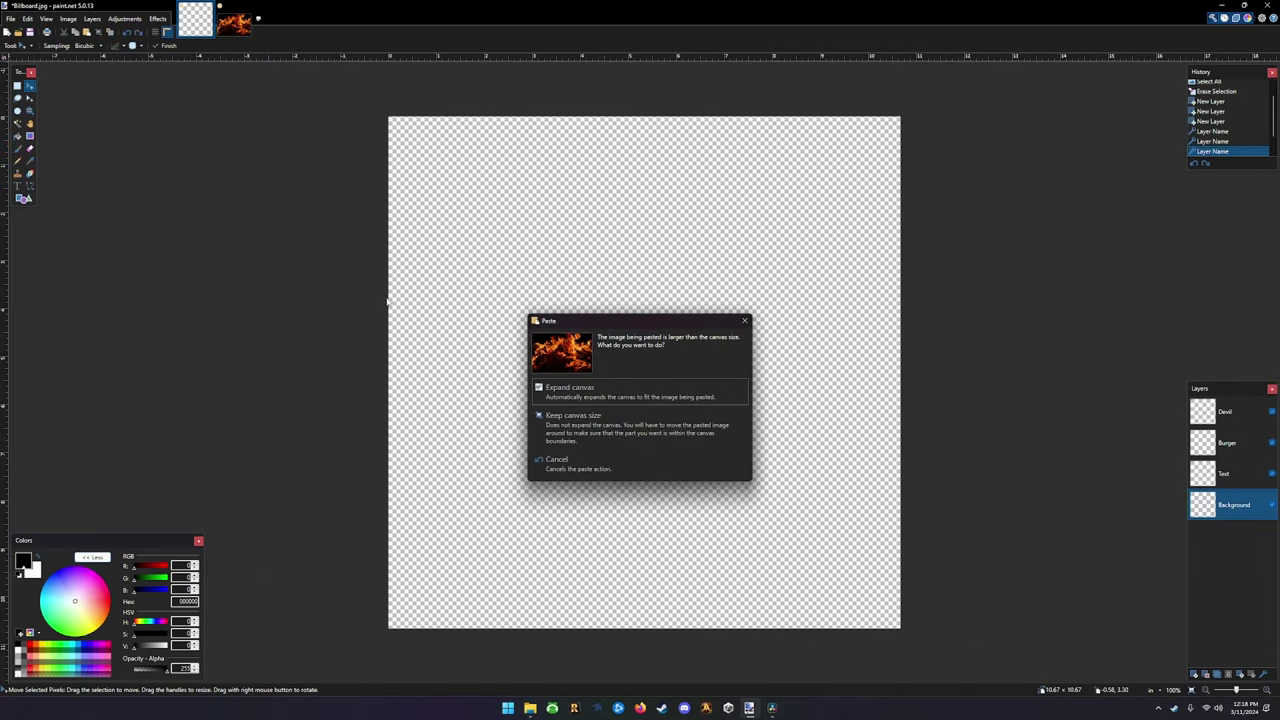
click(600, 428)
drag(714, 434, 497, 434)
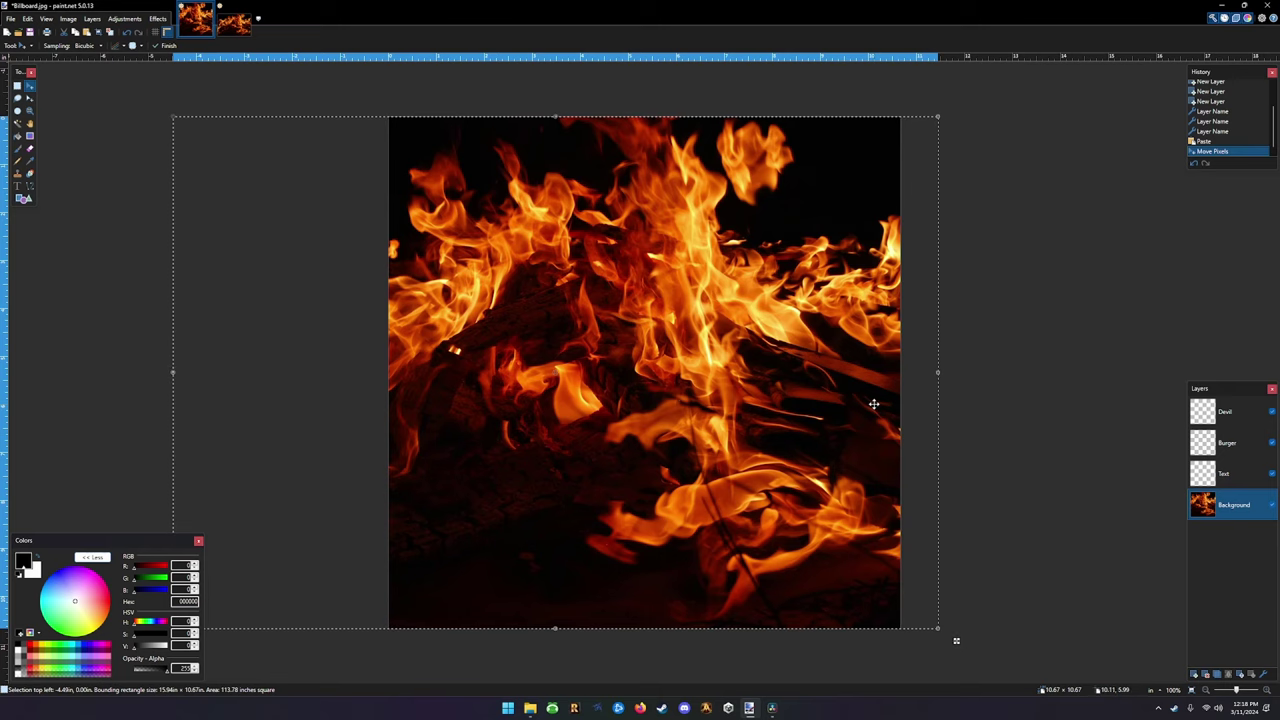
key(ctrl+d)
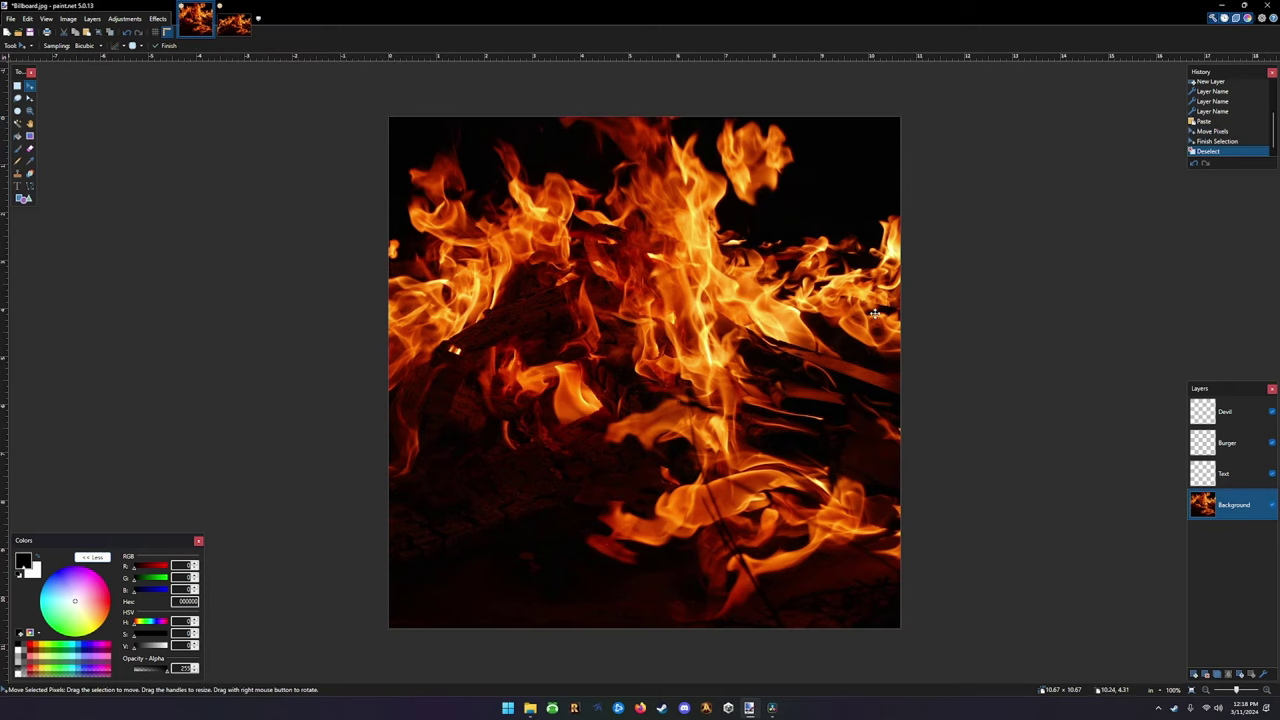
Copy Hamburger.png from File Explorer's Logos folder onto the Burger layer, keeping the canvas size, and try repositioning it before undoing the move
click(1233, 447)
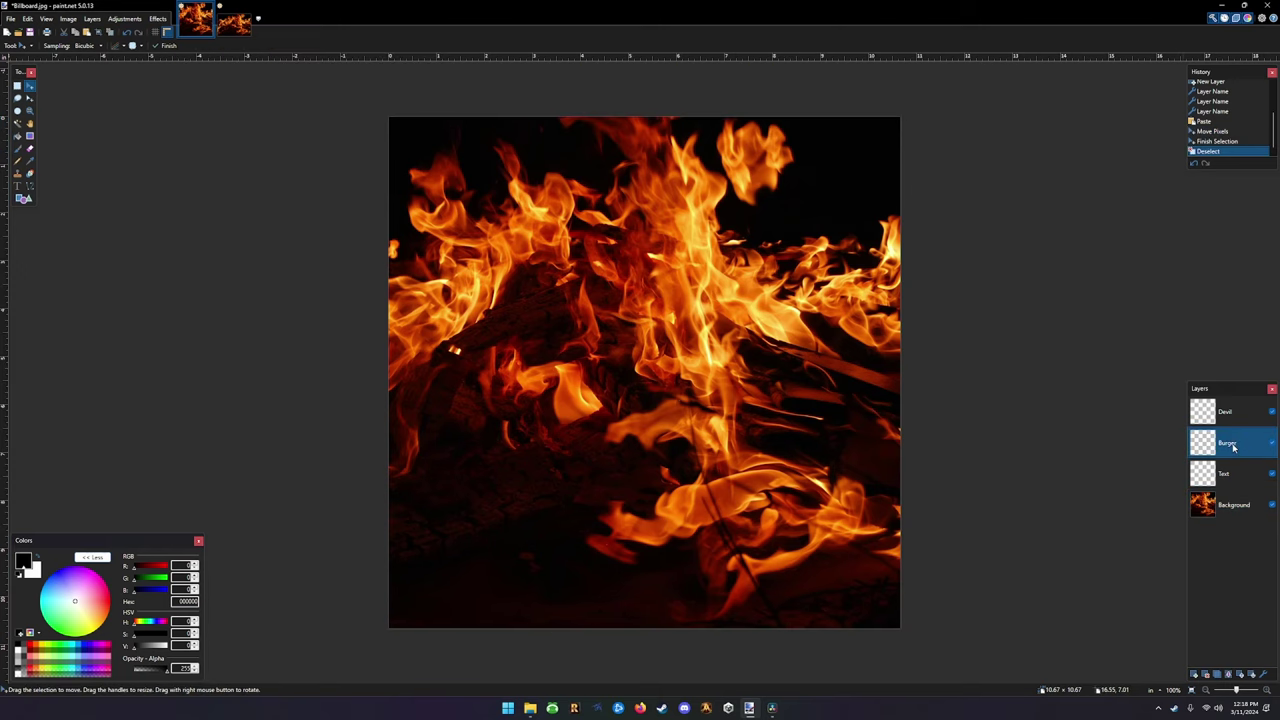
click(530, 708)
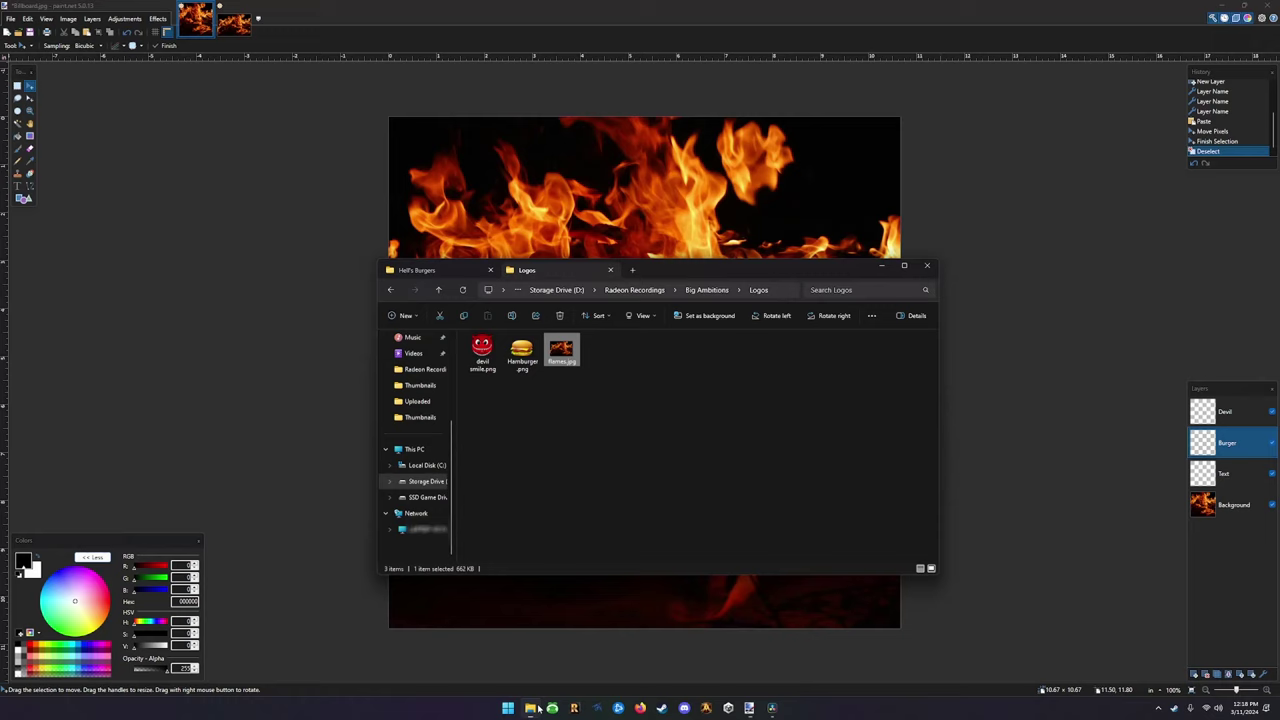
click(521, 353)
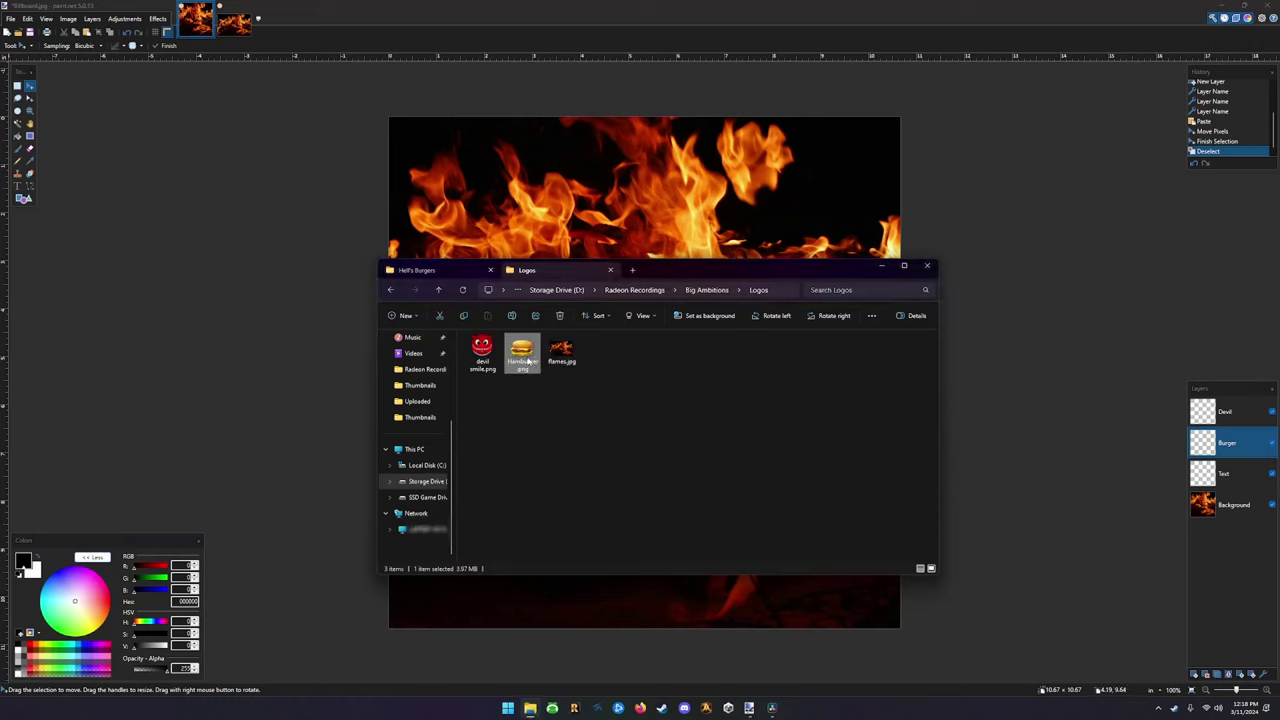
click(318, 370)
key(ctrl+a)
key(ctrl+v)
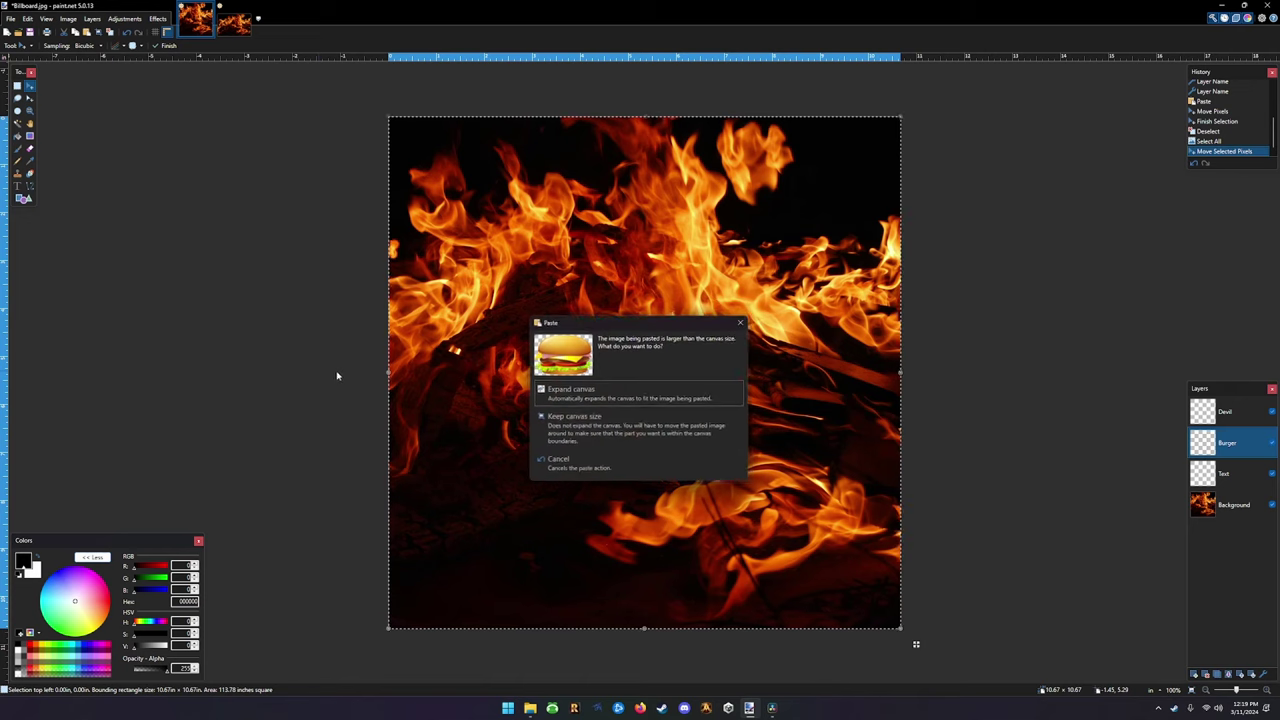
click(588, 435)
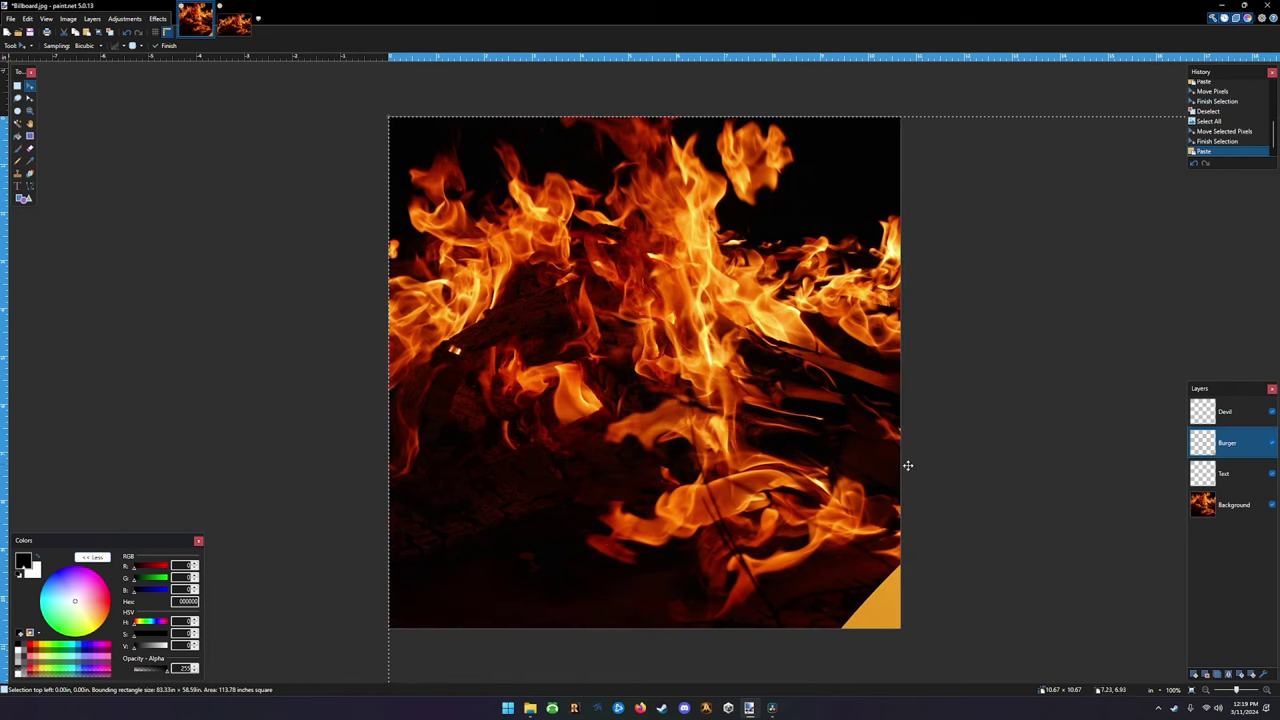
drag(1017, 431, 578, 297)
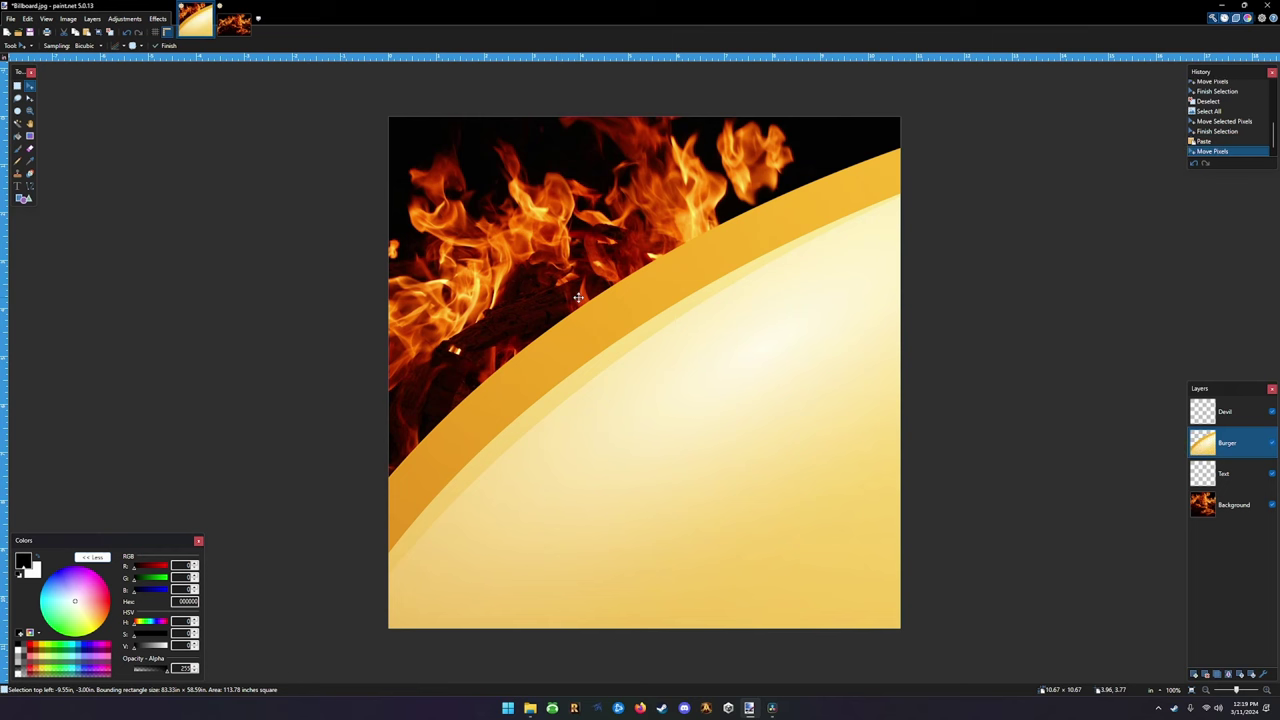
key(ctrl+z)
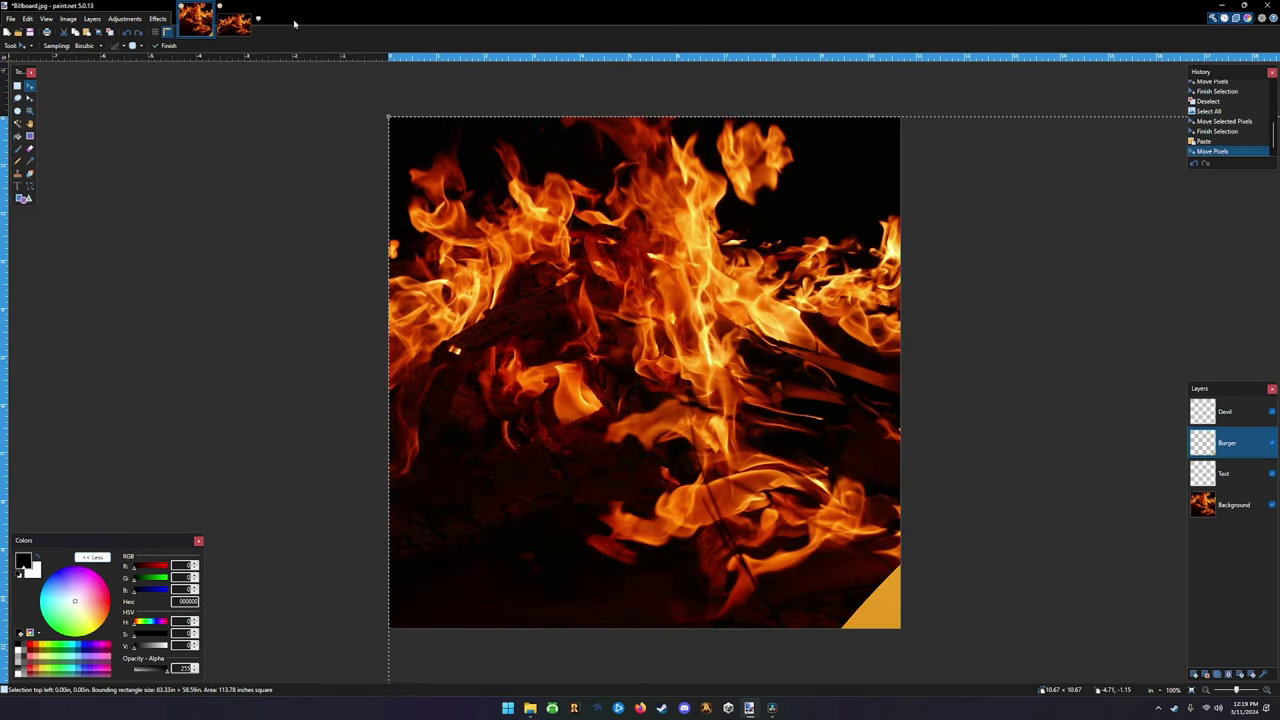
Close the flames.jpg image
click(244, 12)
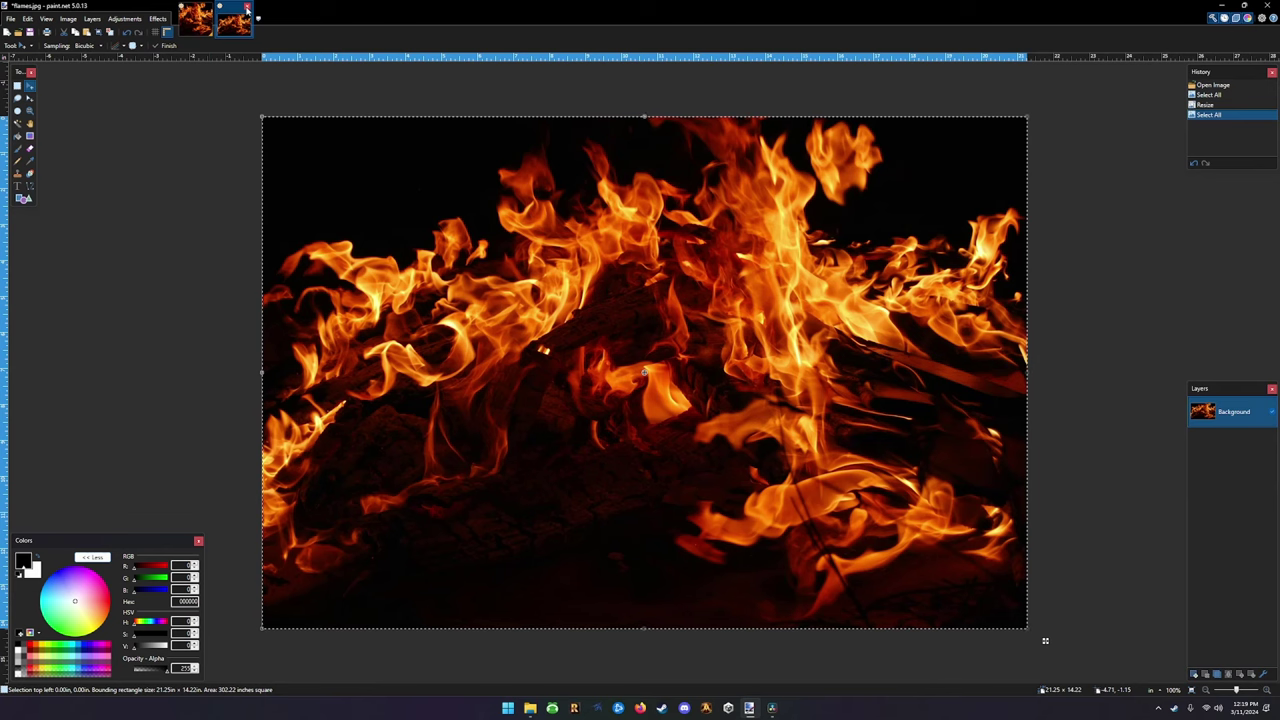
click(247, 8)
click(630, 404)
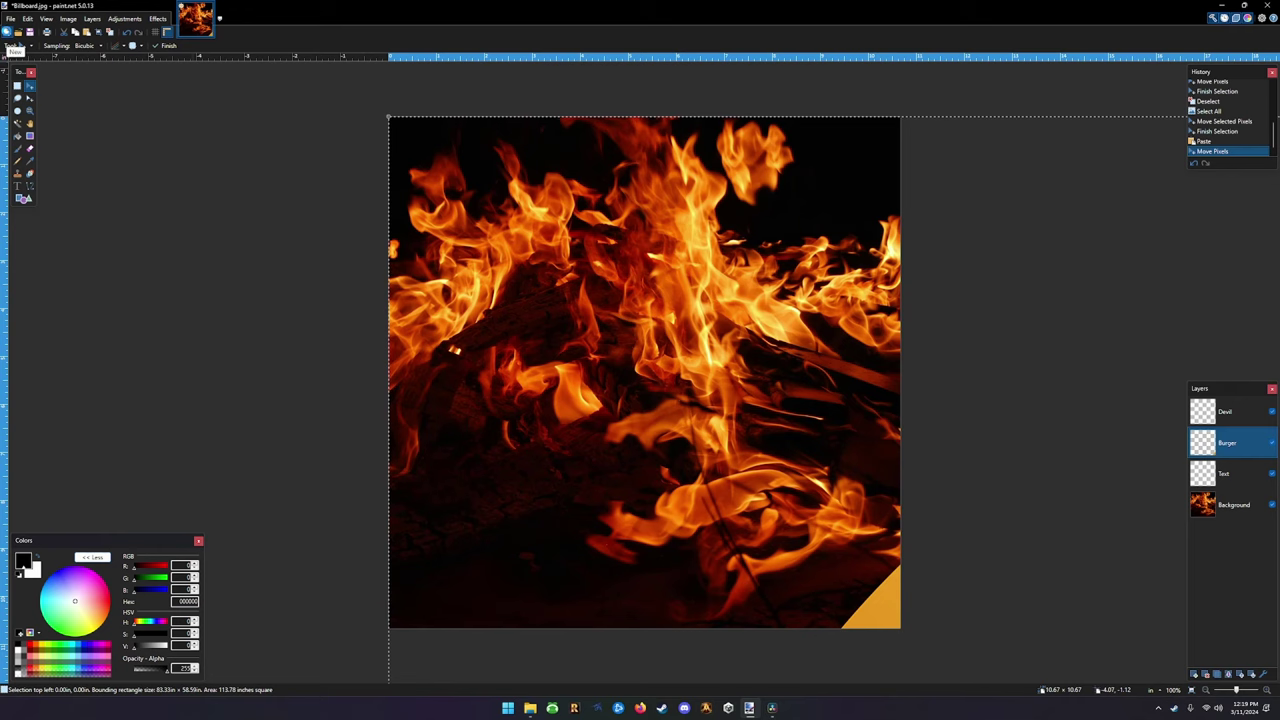
Create a new 8000 × 5625 pixel image and paste the hamburger into it
click(6, 32)
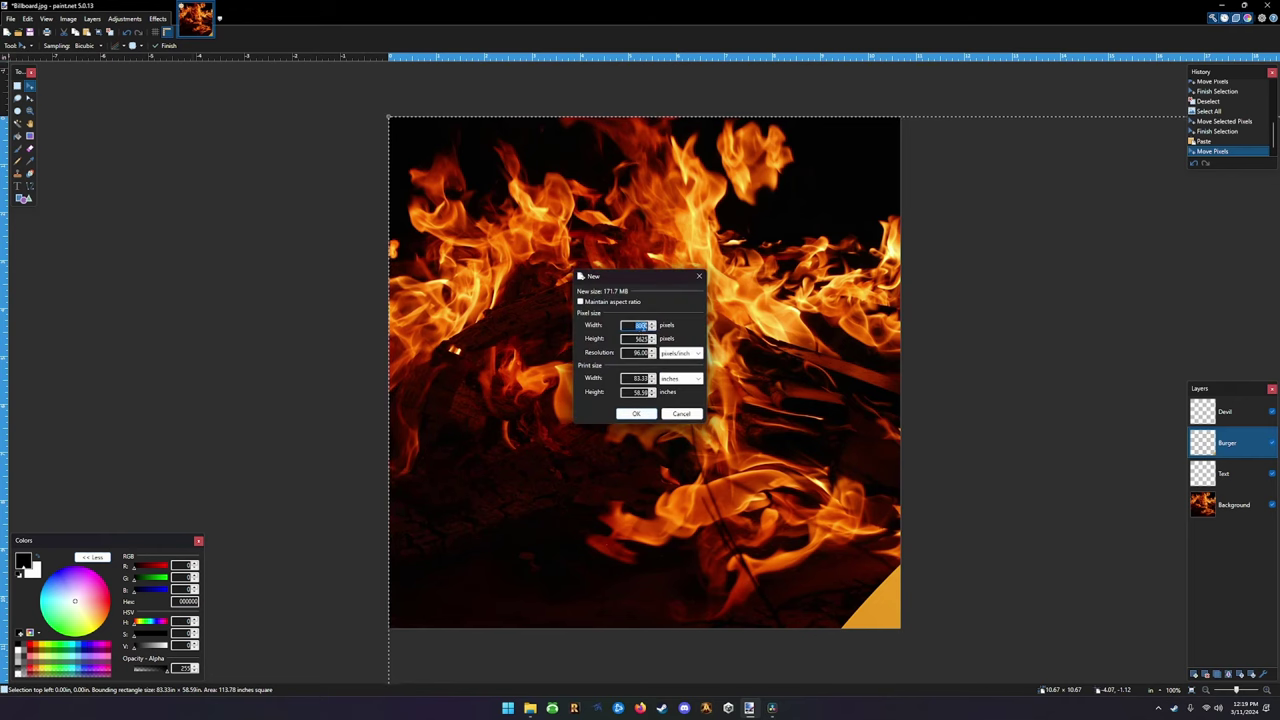
click(636, 418)
key(ctrl+v)
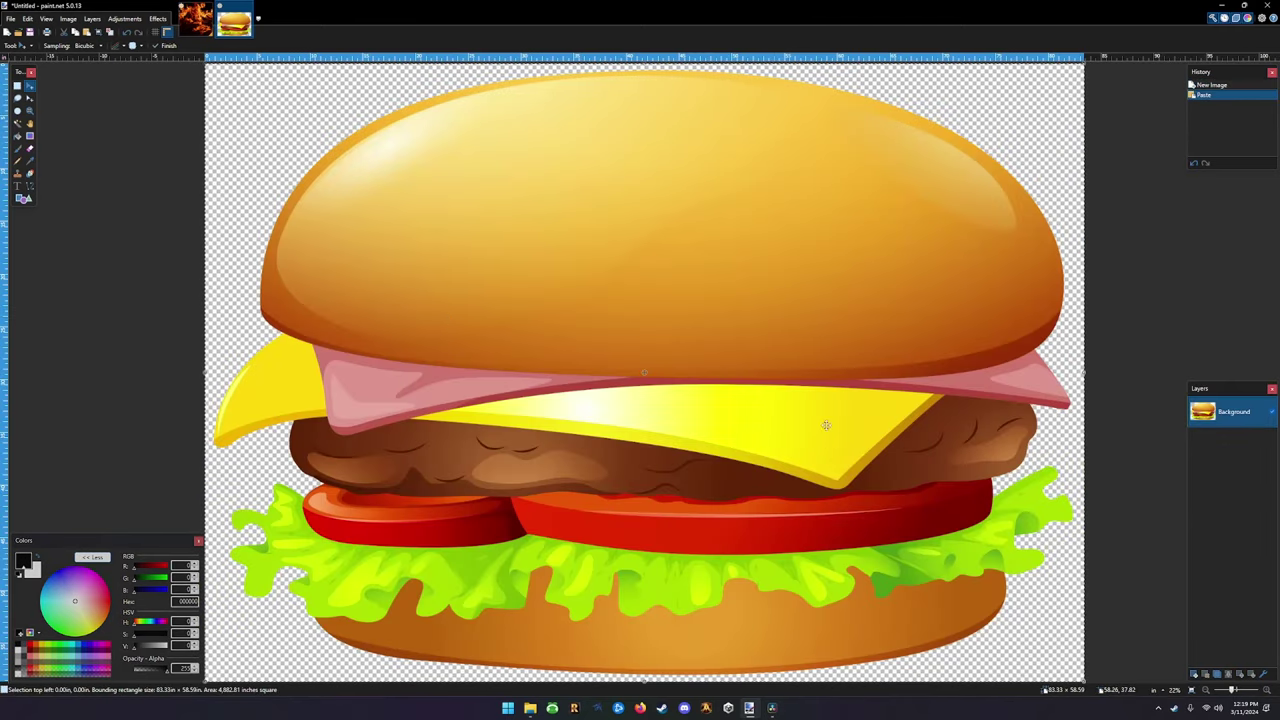
Resize the hamburger image to a height of 300 pixels with the aspect ratio maintained
click(68, 18)
click(88, 44)
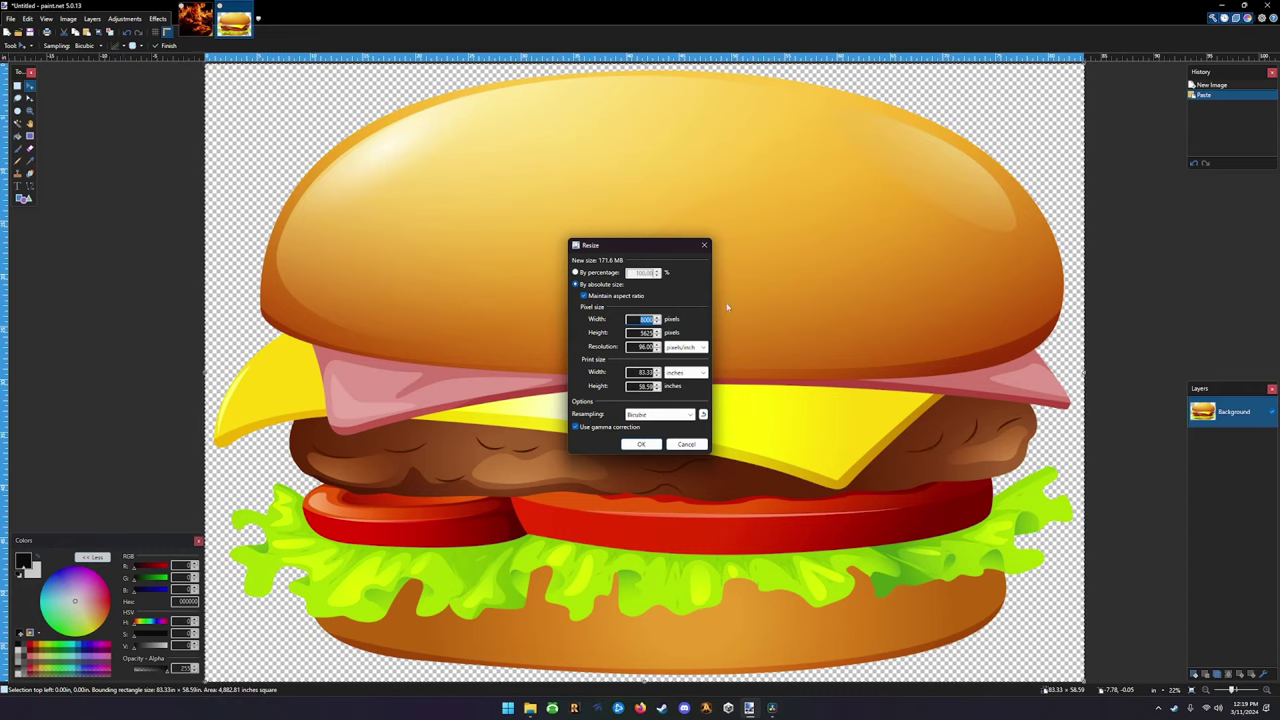
double_click(640, 333)
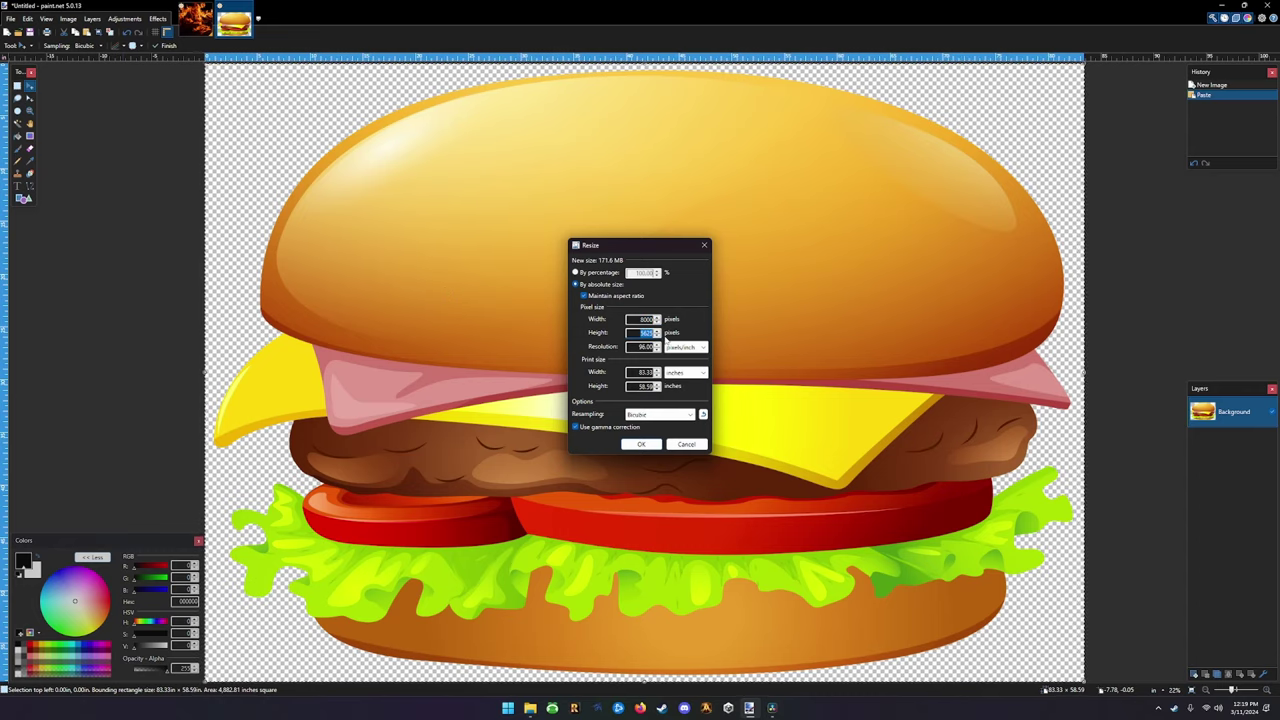
text(225)
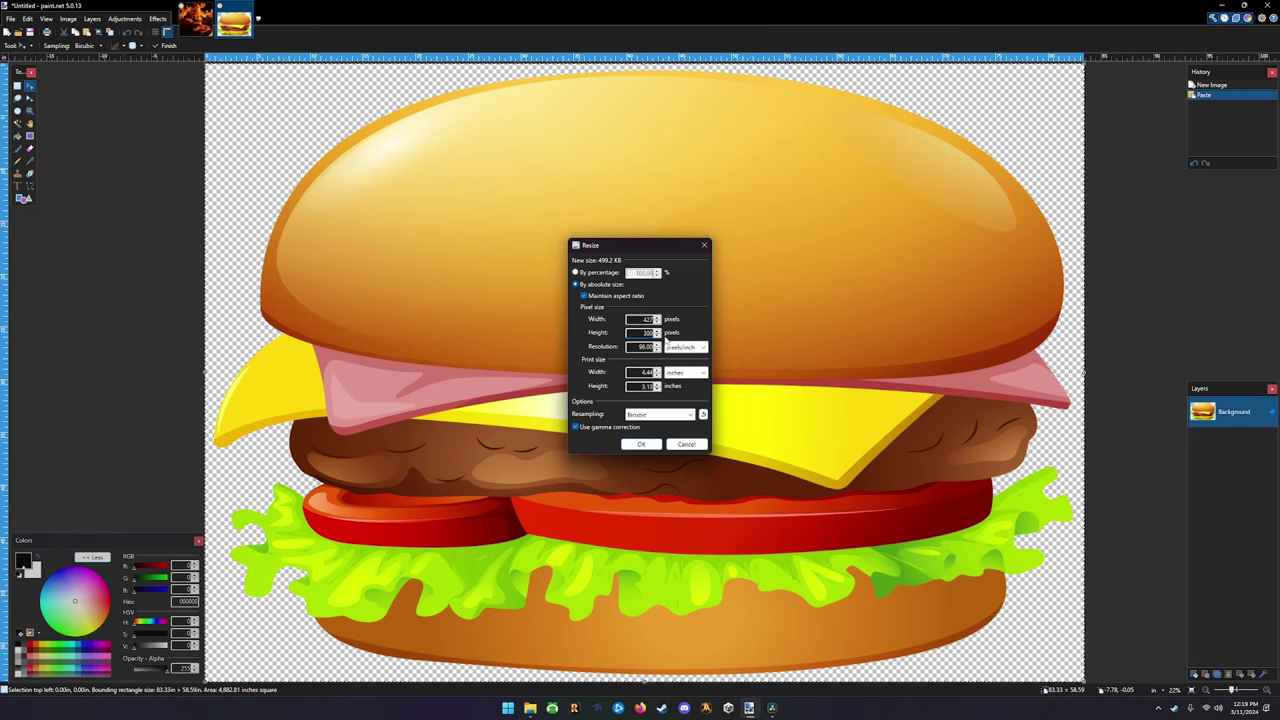
key(Return)
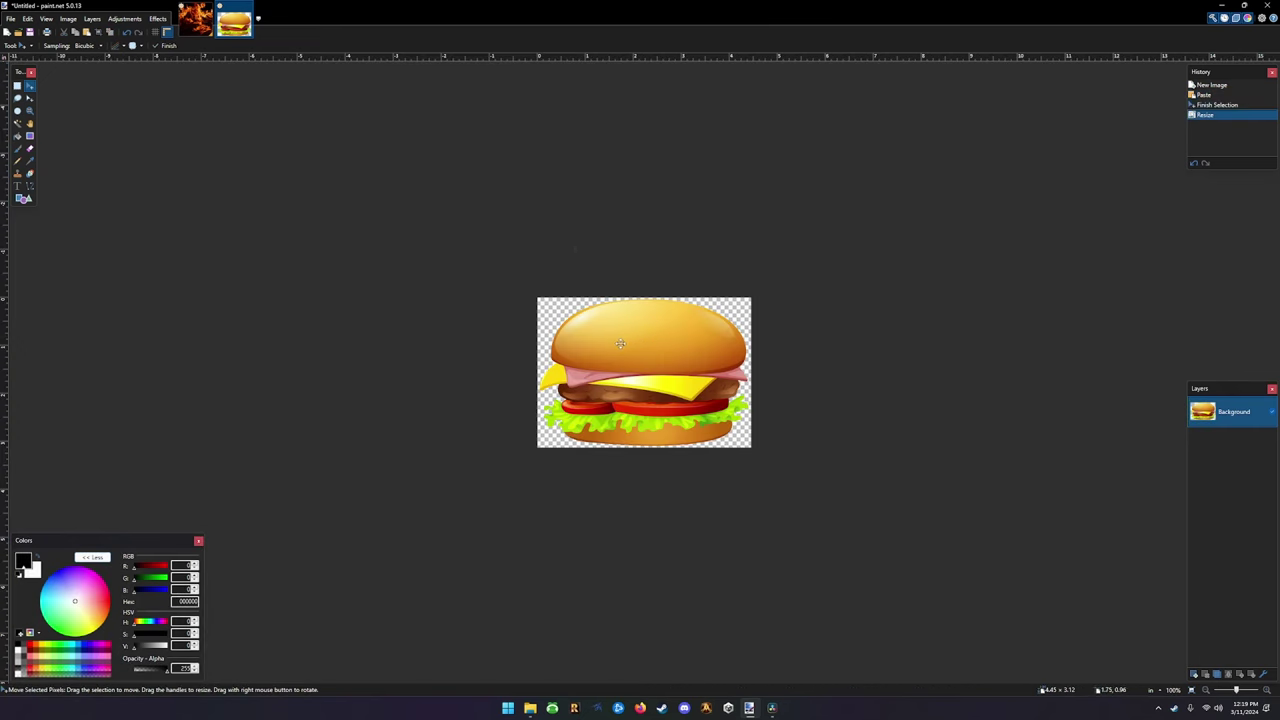
Copy the resized hamburger onto the billboard's Burger layer, place it near the bottom centre at about 3.2, 7.1 in, and deselect it
key(ctrl+a)
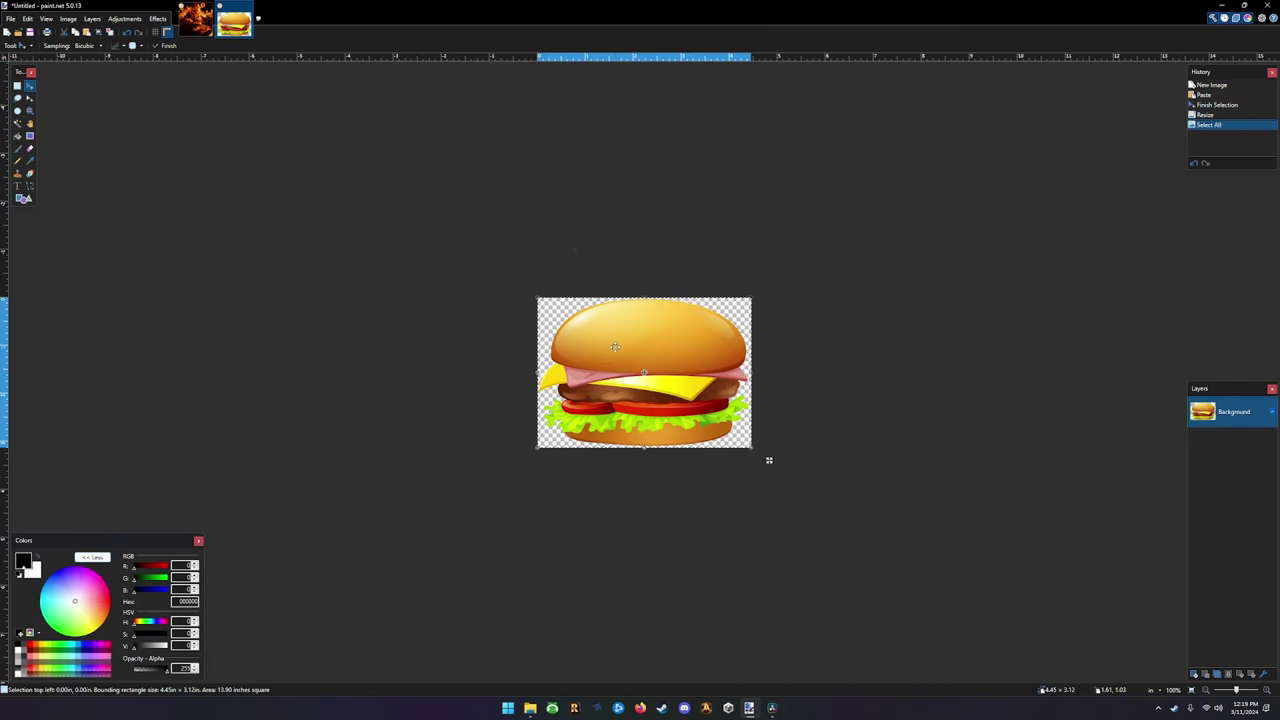
click(195, 18)
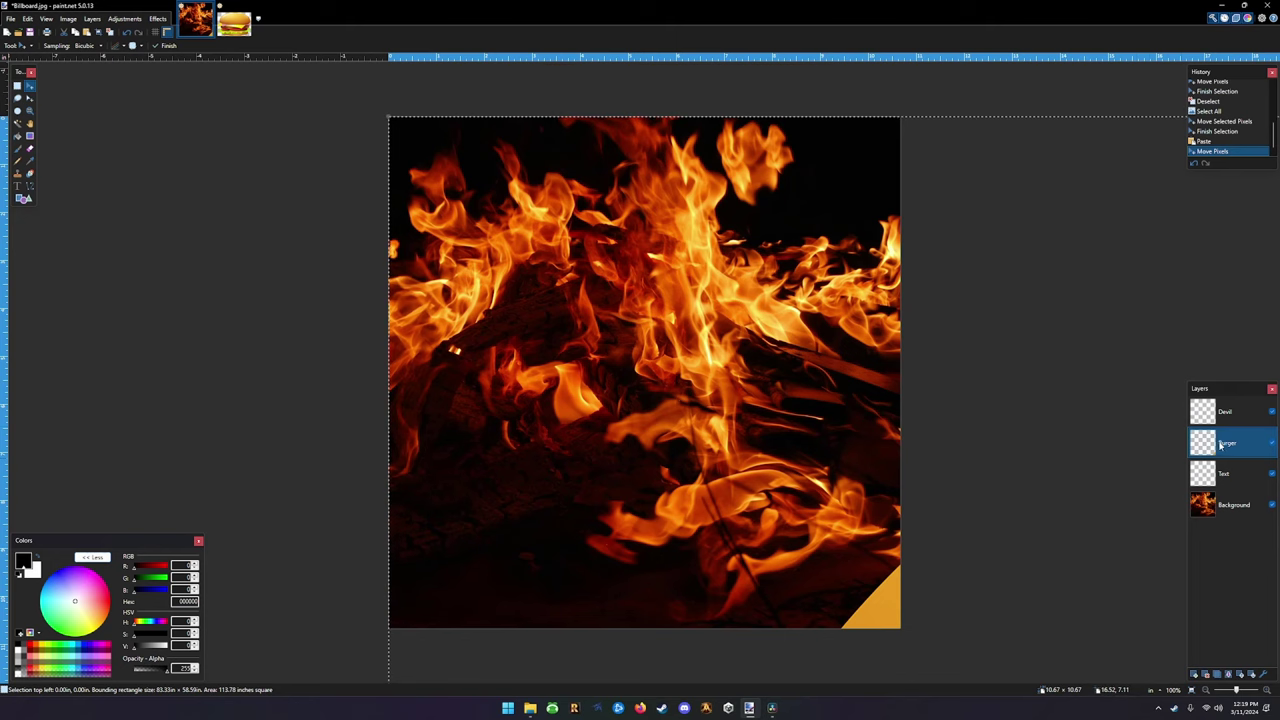
key(ctrl+d)
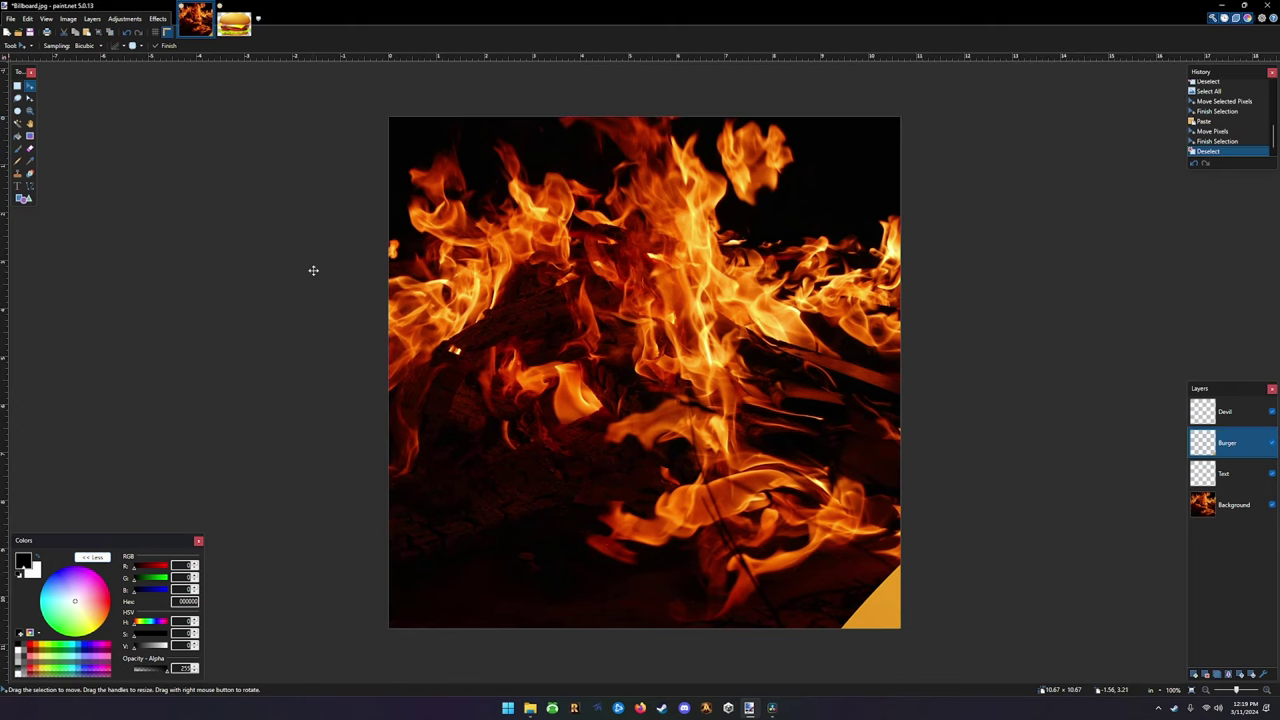
key(ctrl+v)
drag(620, 279, 784, 556)
drag(688, 480, 678, 545)
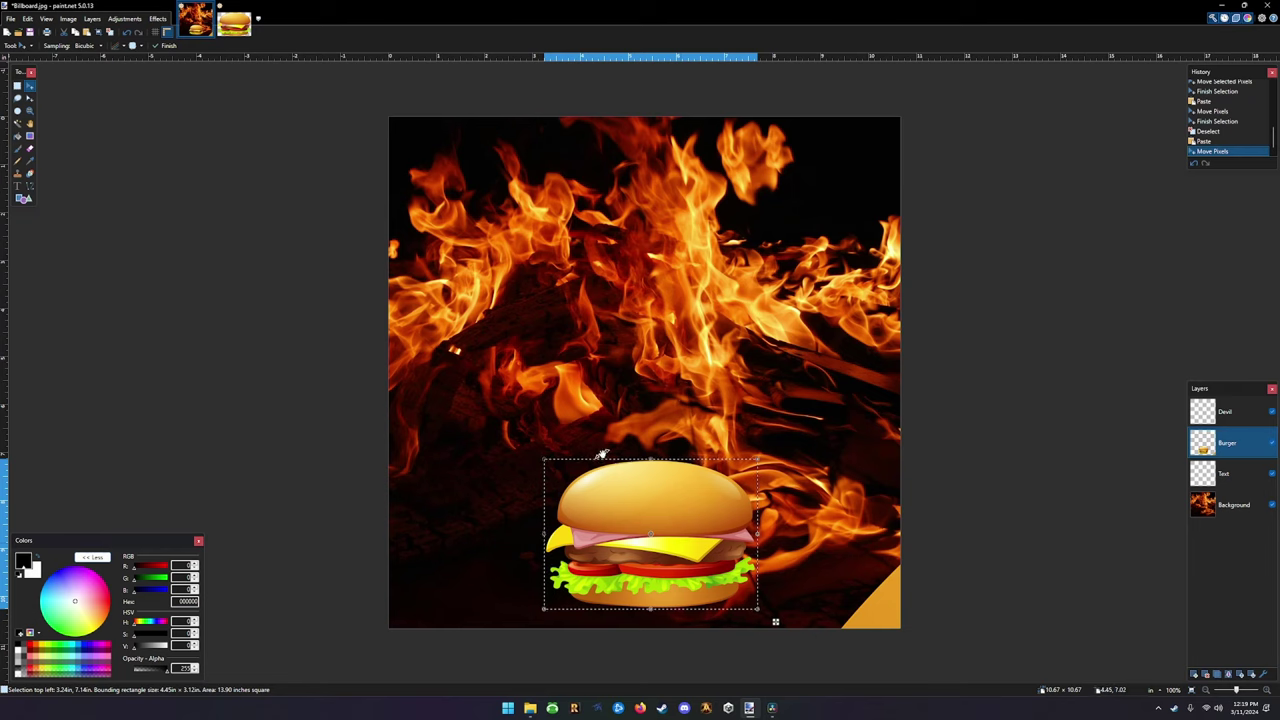
key(ctrl+d)
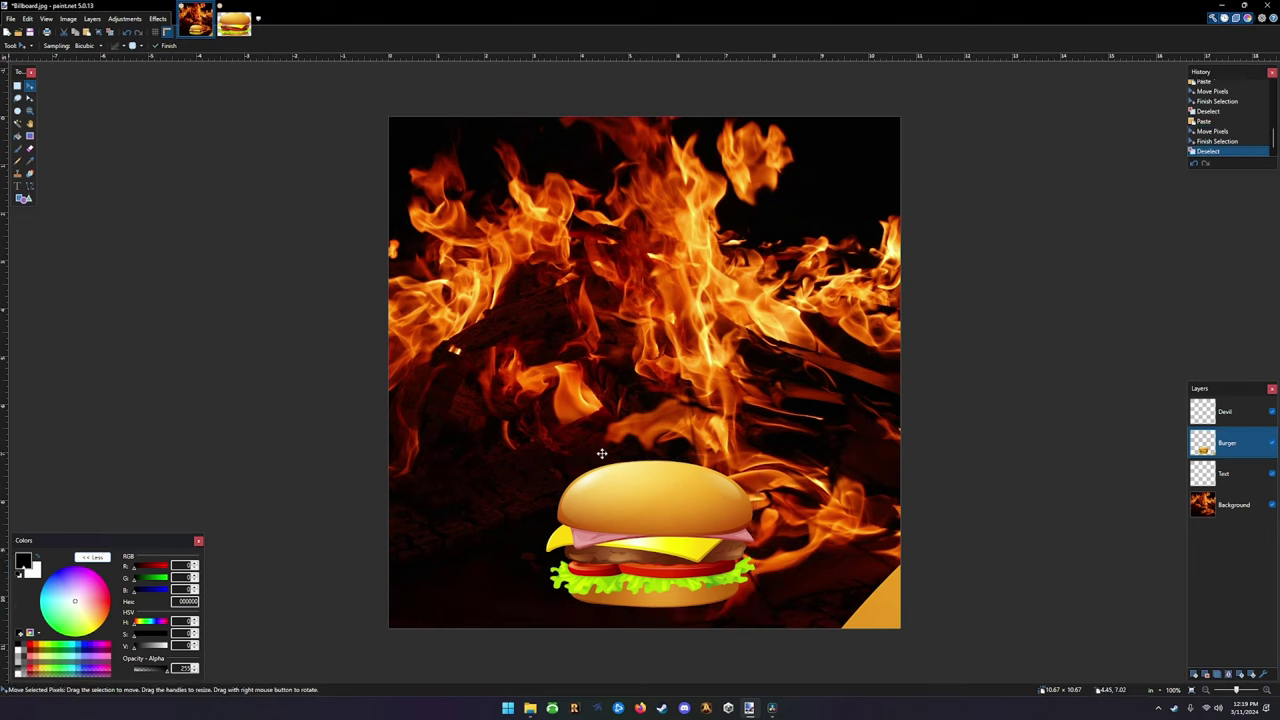
Make the Devil layer active and open devil smile.png from File Explorer's Logos folder as a separate image
click(1230, 412)
click(530, 708)
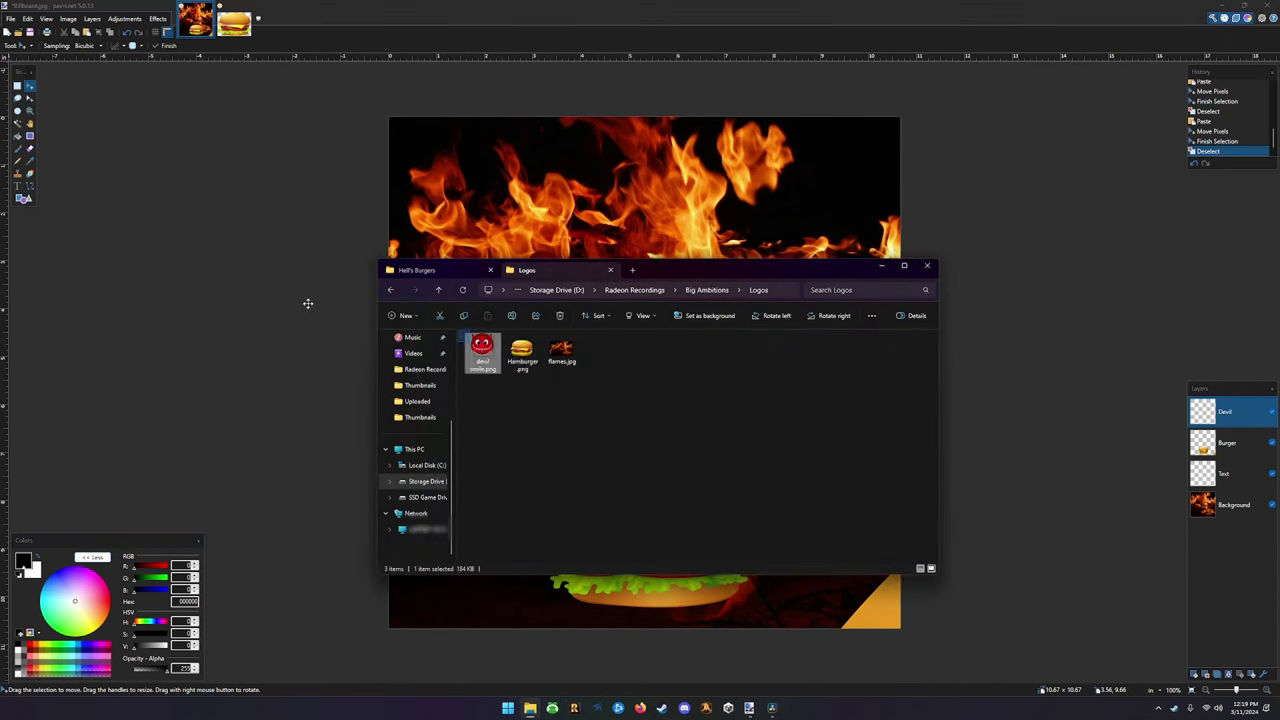
mouse_move(481, 352)
mouse_down()
mouse_move(400, 360)
mouse_move(311, 331)
mouse_up()
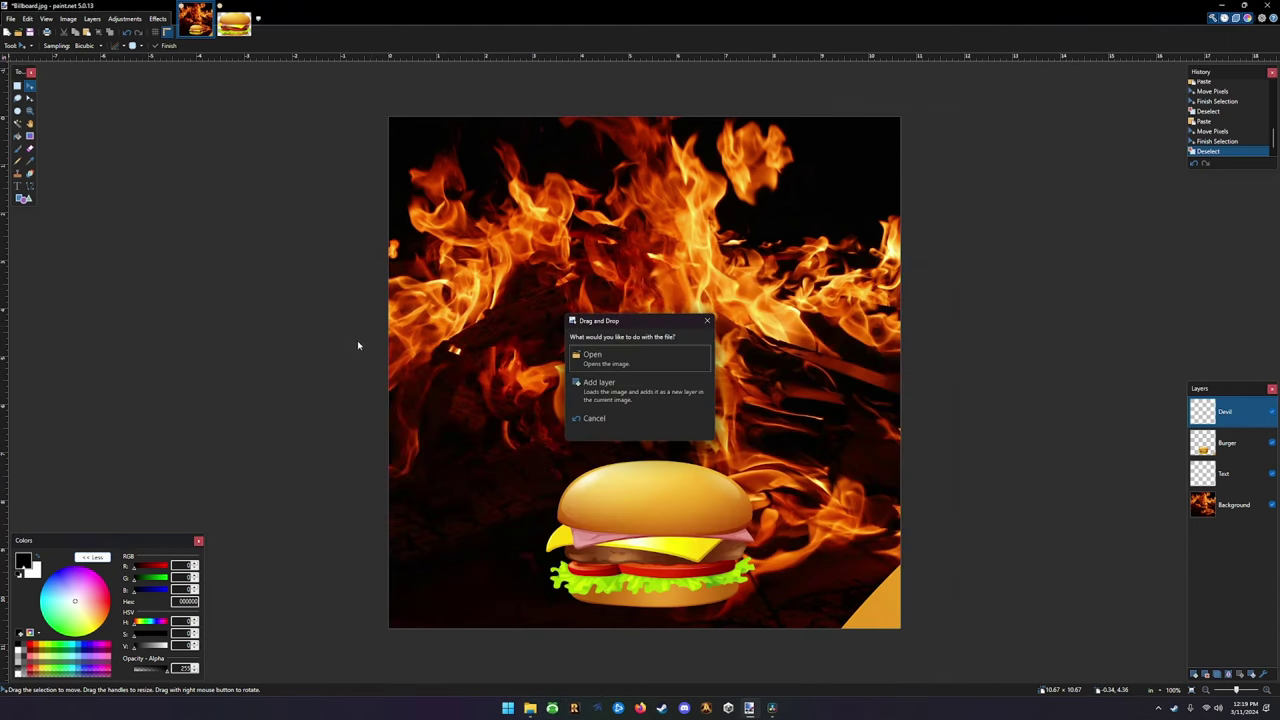
click(600, 358)
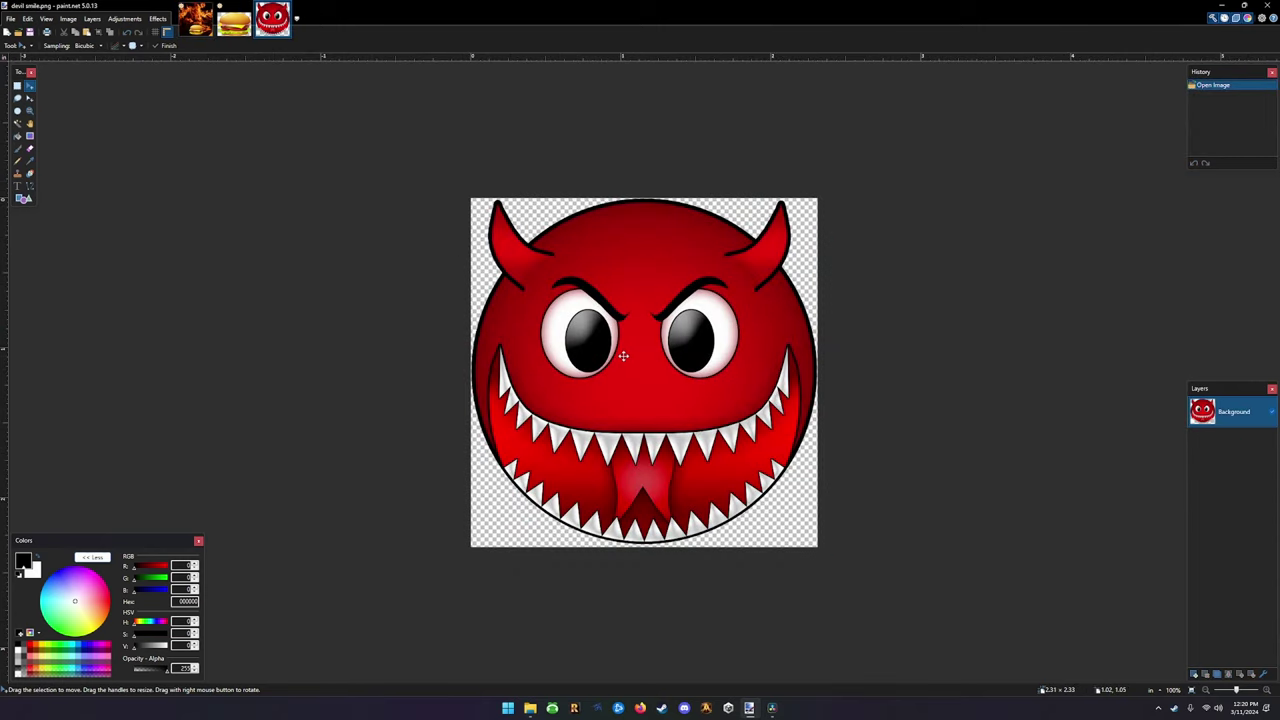
Copy the whole devil face onto the billboard's Devil layer and place it near the upper centre at about 1.9, 0.4 in
key(ctrl+a)
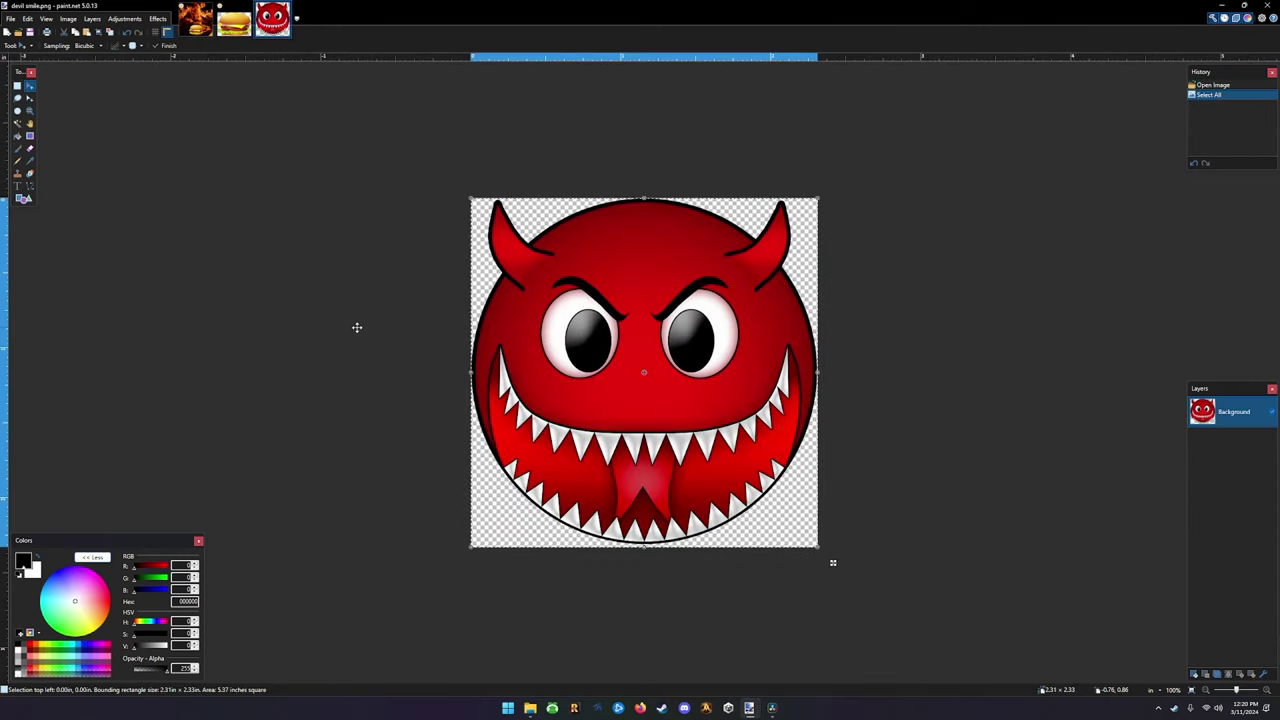
key(ctrl+Tab)
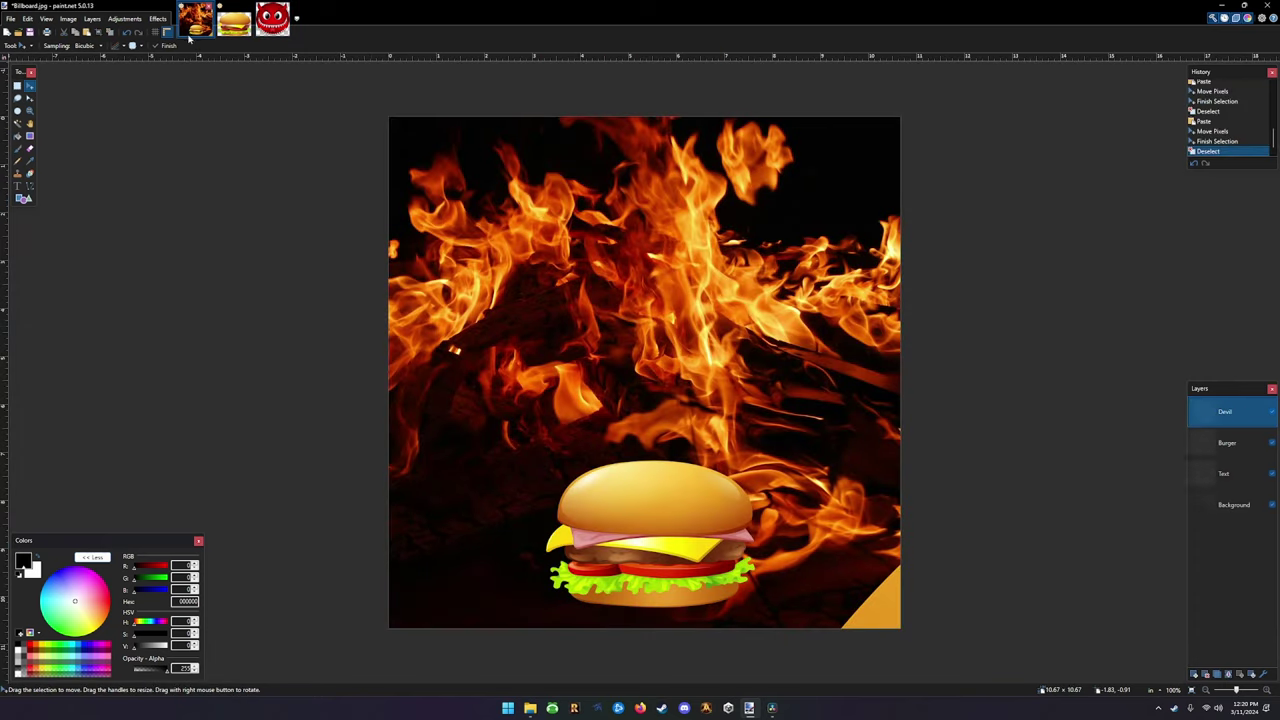
key(ctrl+v)
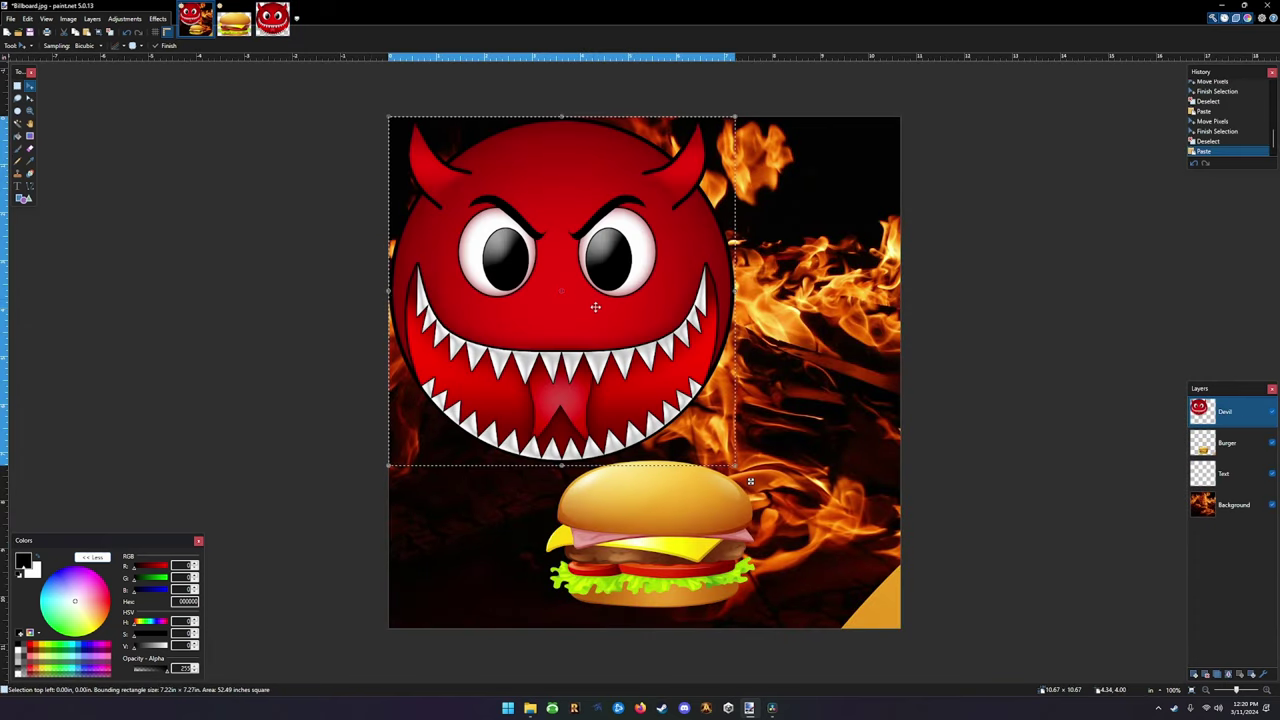
drag(593, 300, 676, 322)
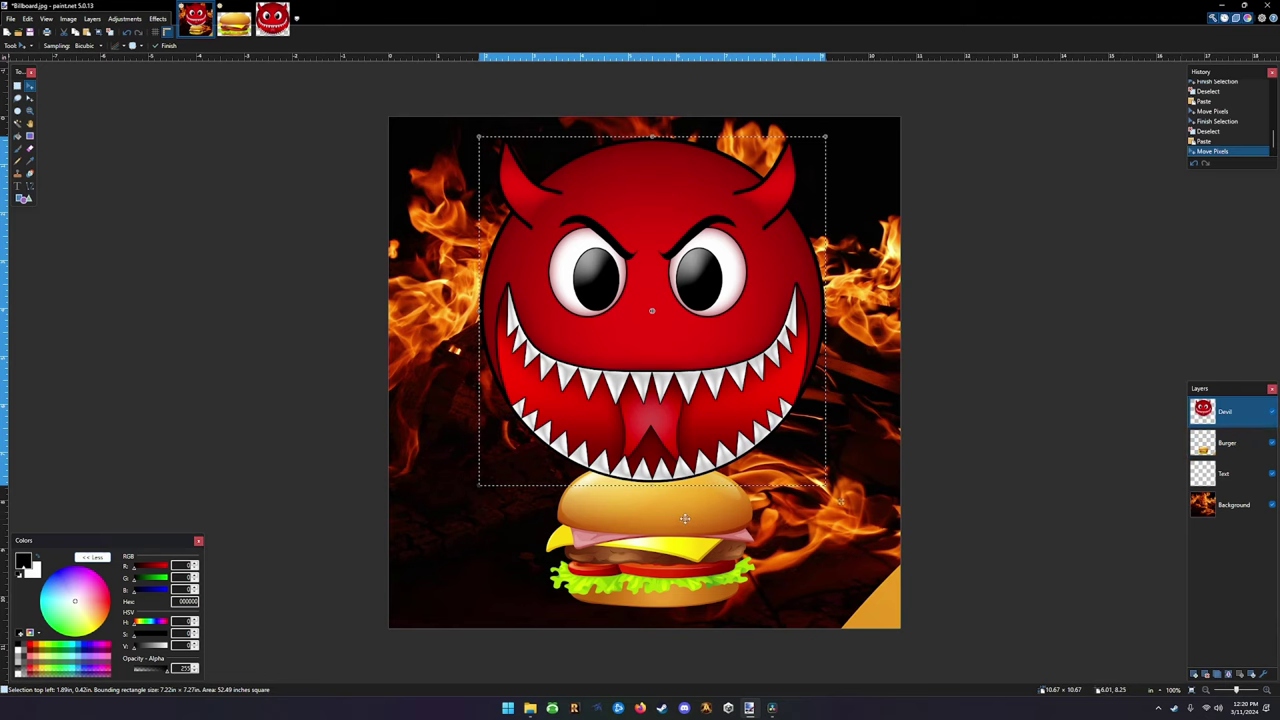
Move the Burger layer above the Devil layer in the stacking order and deselect the pasted area
click(1241, 451)
drag(1240, 451, 1230, 416)
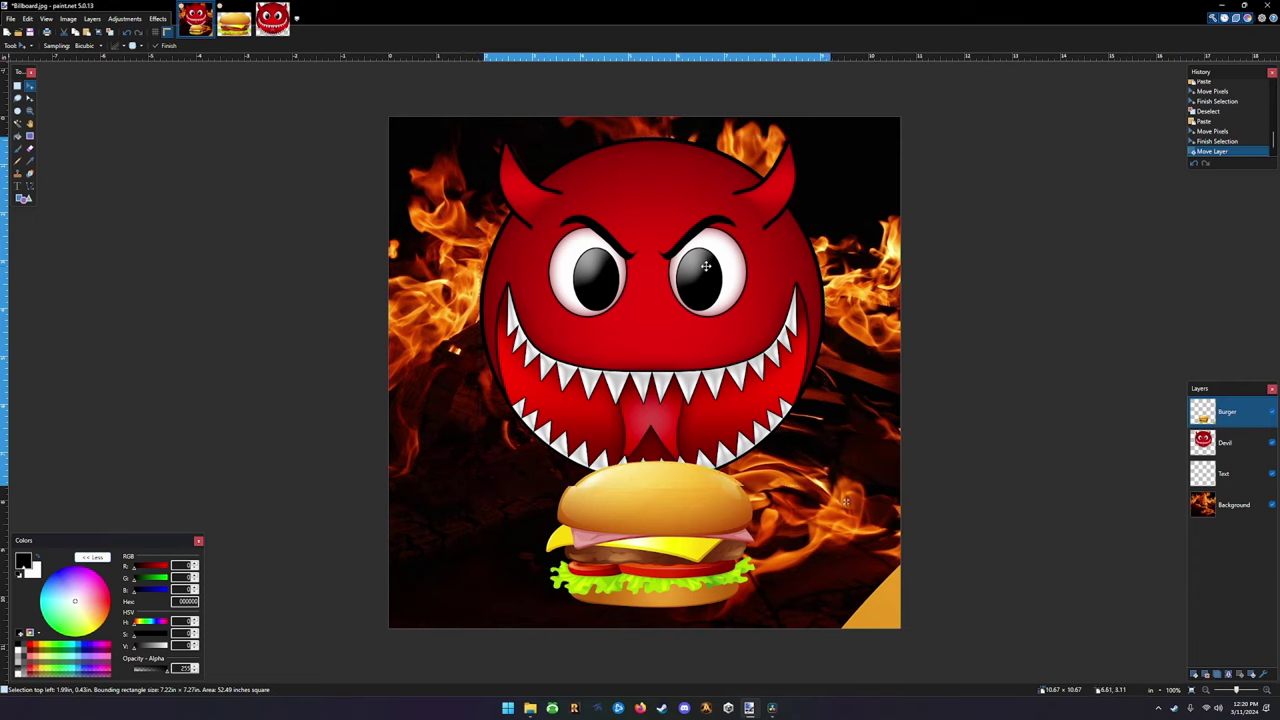
drag(704, 255, 722, 266)
key(ctrl+z)
key(ctrl+d)
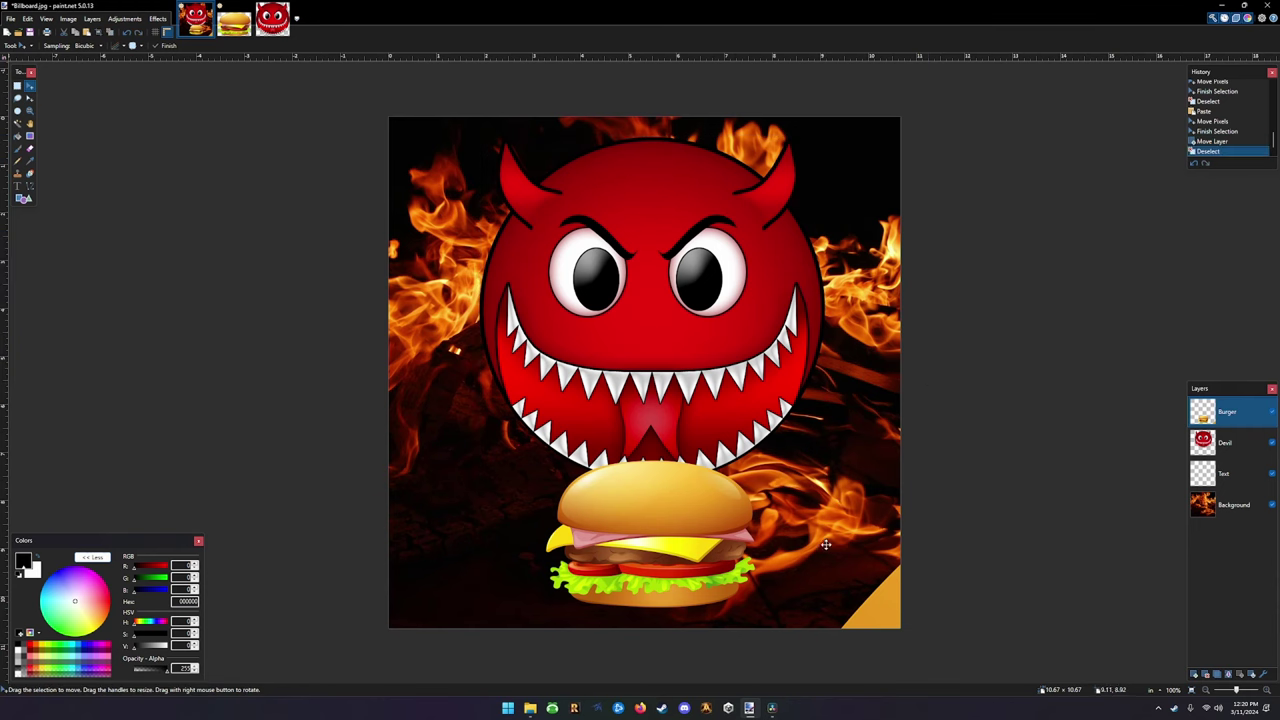
Shift the whole Burger layer's contents about 0.65 in left and 1.8 in up, over the devil's mouth, and deselect
key(ctrl+a)
drag(702, 309, 663, 214)
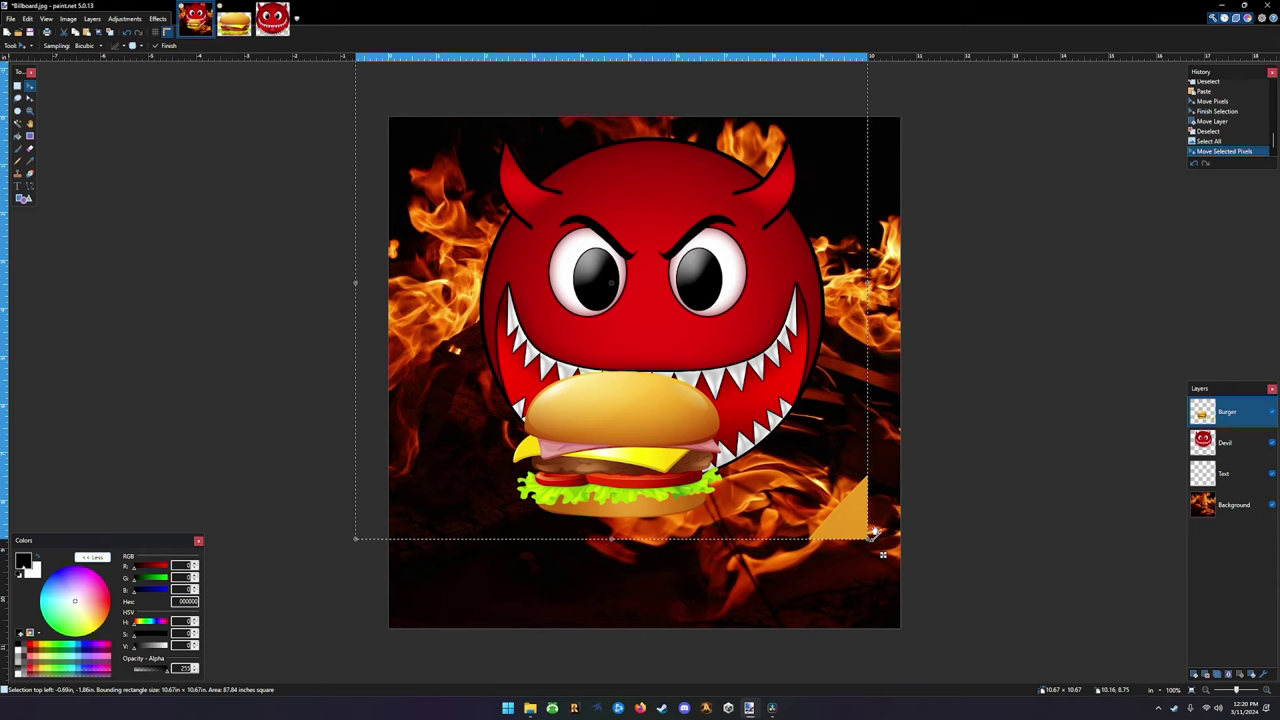
drag(852, 507, 852, 503)
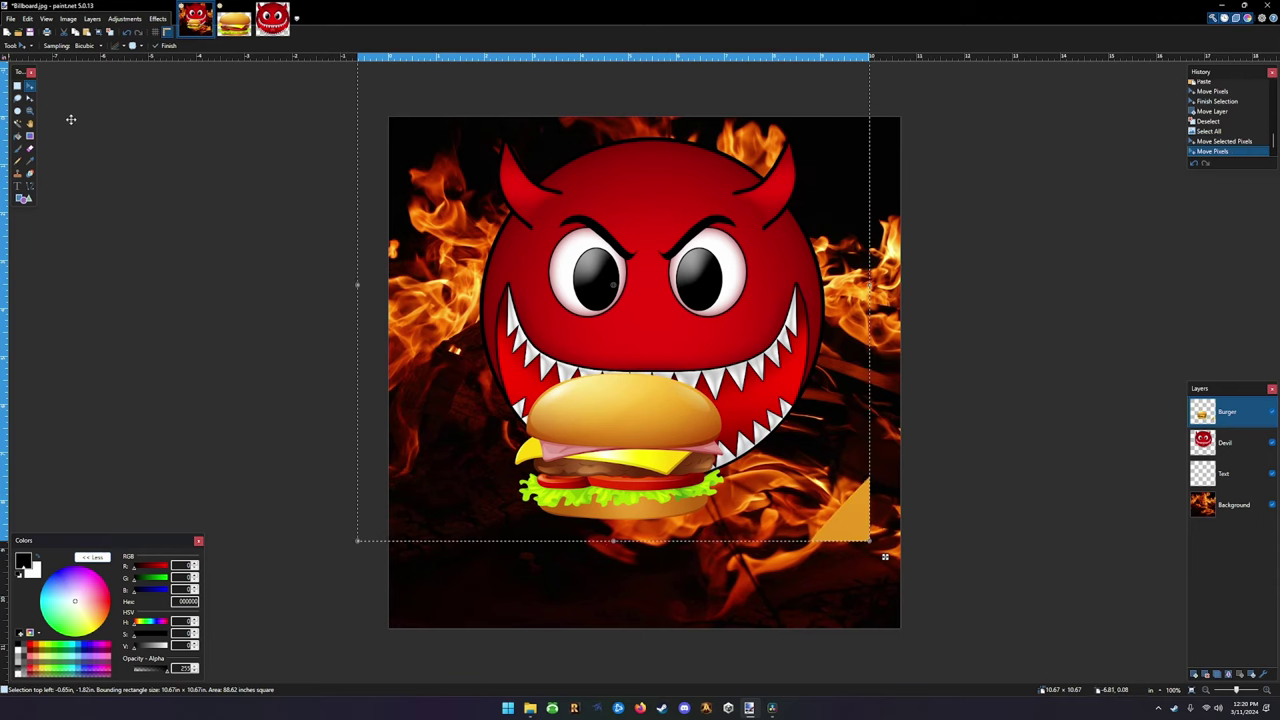
key(ctrl+d)
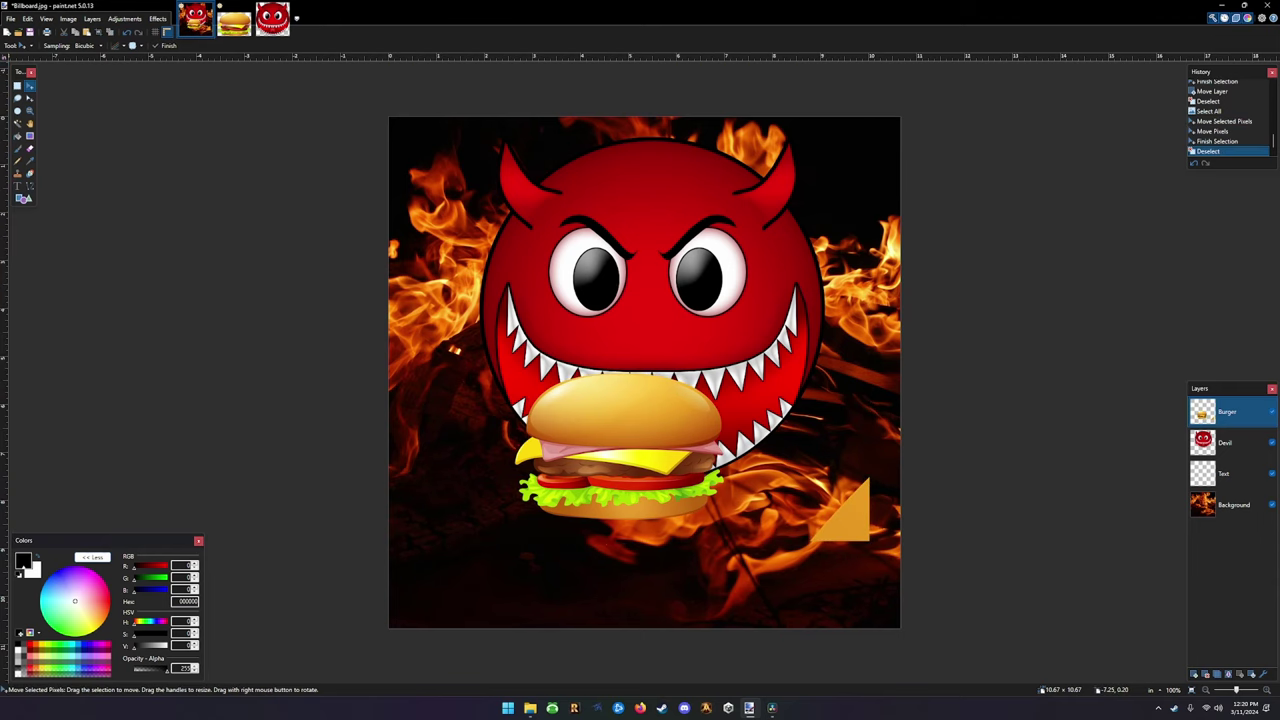
Erase the stray orange triangle from the Burger layer with a size 35 eraser
click(31, 149)
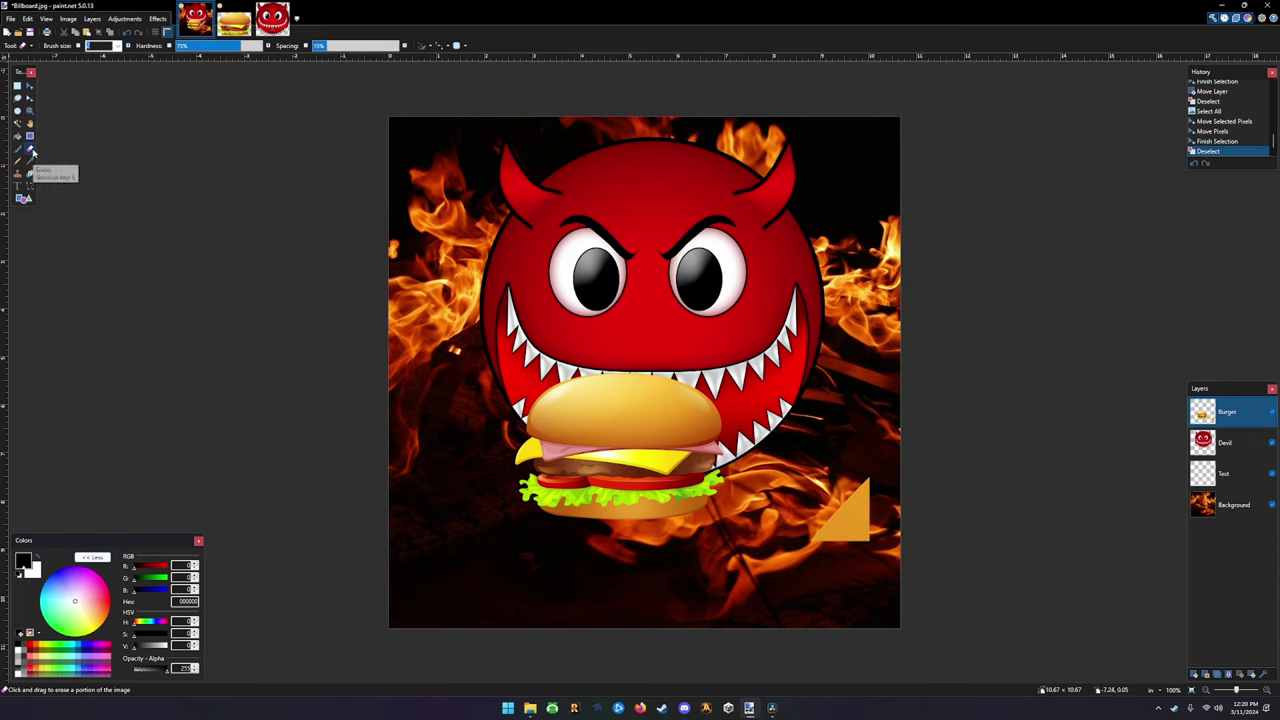
click(118, 45)
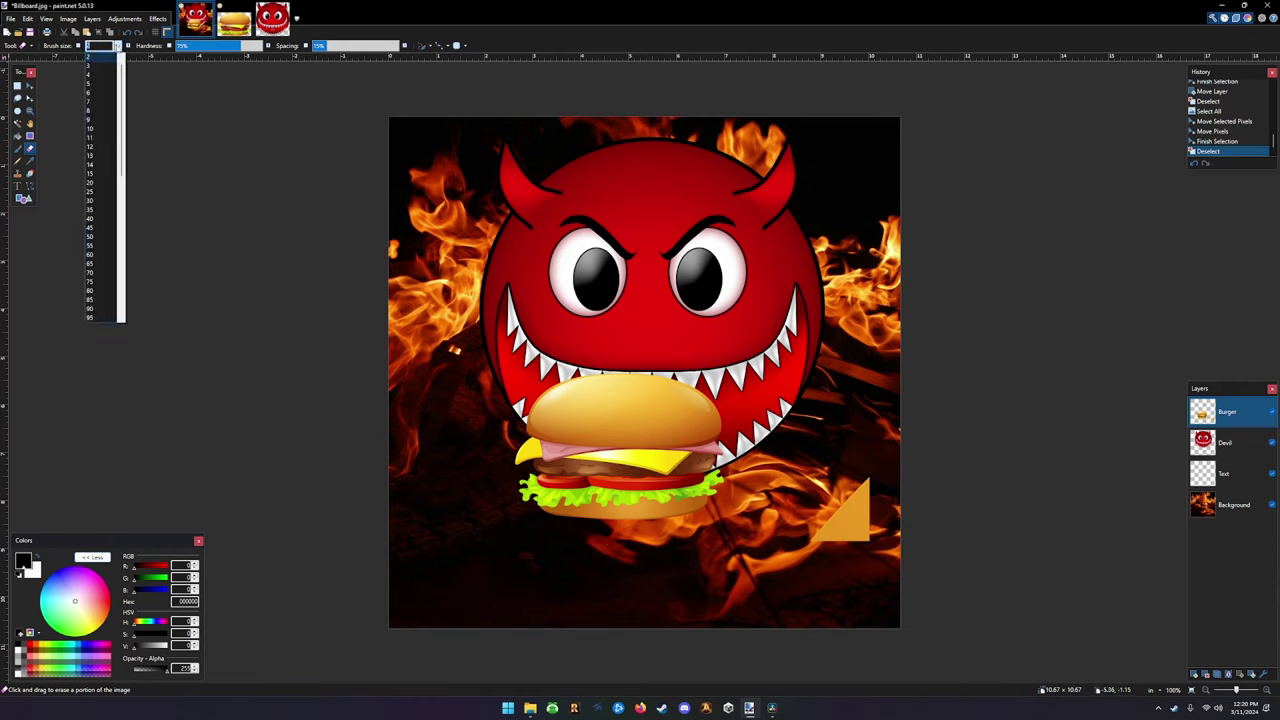
click(102, 212)
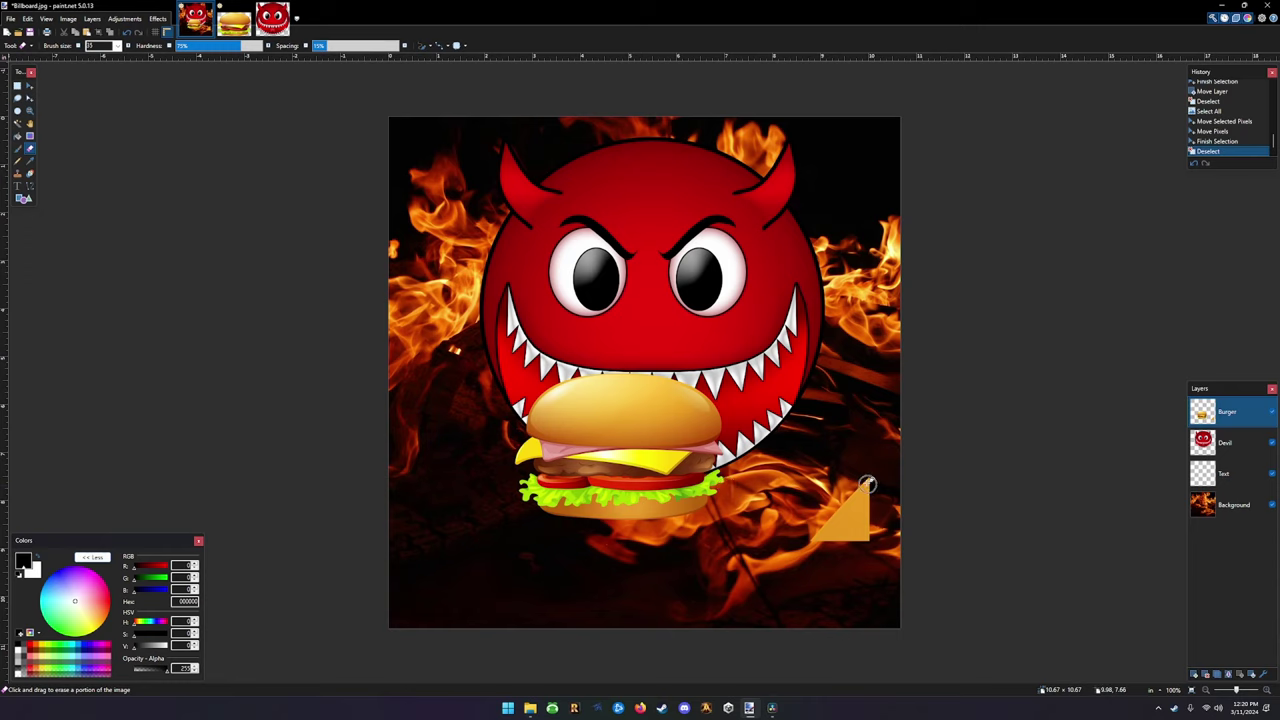
mouse_move(867, 483)
mouse_down()
mouse_move(865, 535)
mouse_move(863, 488)
mouse_move(862, 507)
mouse_move(843, 491)
mouse_move(808, 535)
mouse_up()
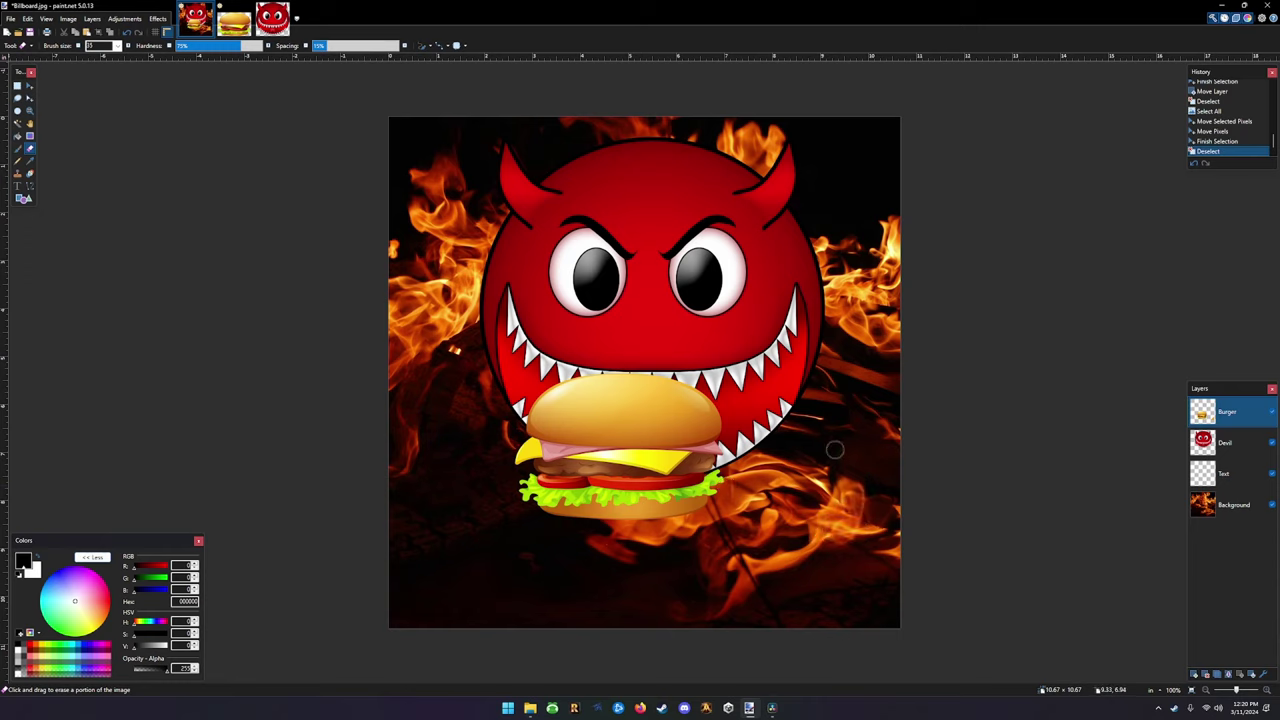
drag(835, 450, 836, 452)
Select everything on the Devil layer and move the devil face down about 0.36 in and slightly left
click(30, 88)
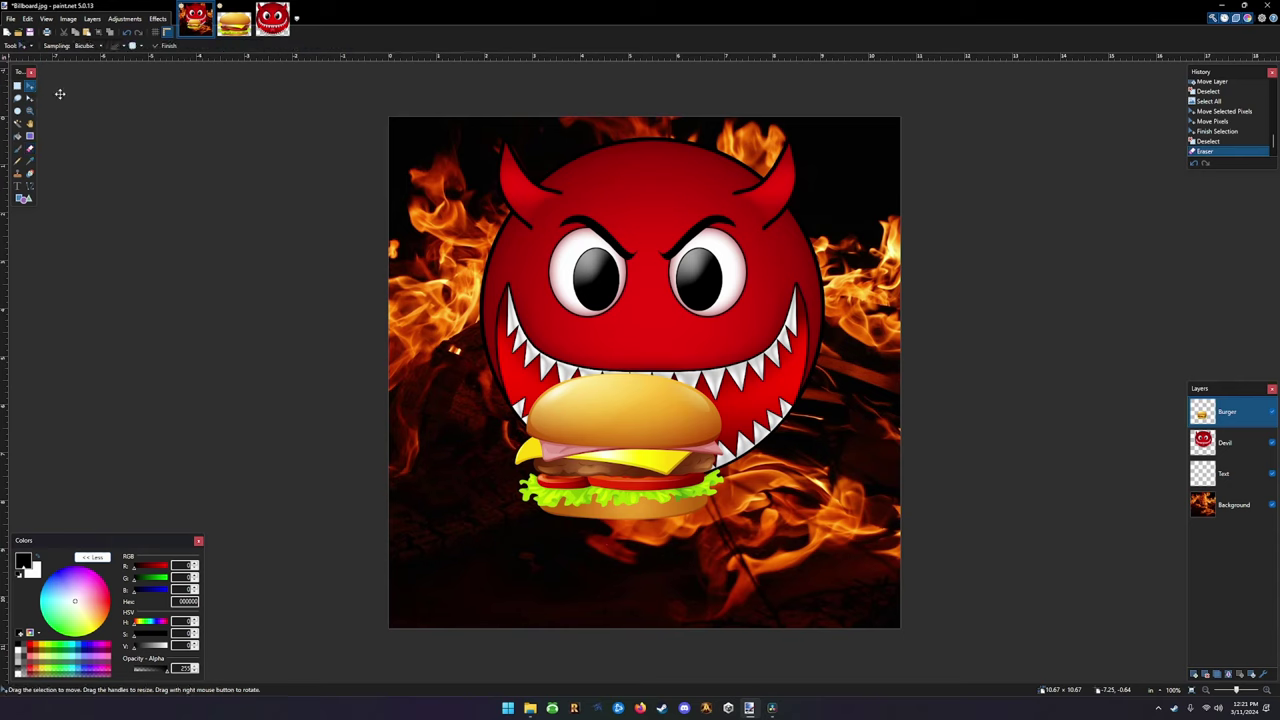
click(1217, 444)
click(1225, 412)
click(1225, 442)
key(ctrl+a)
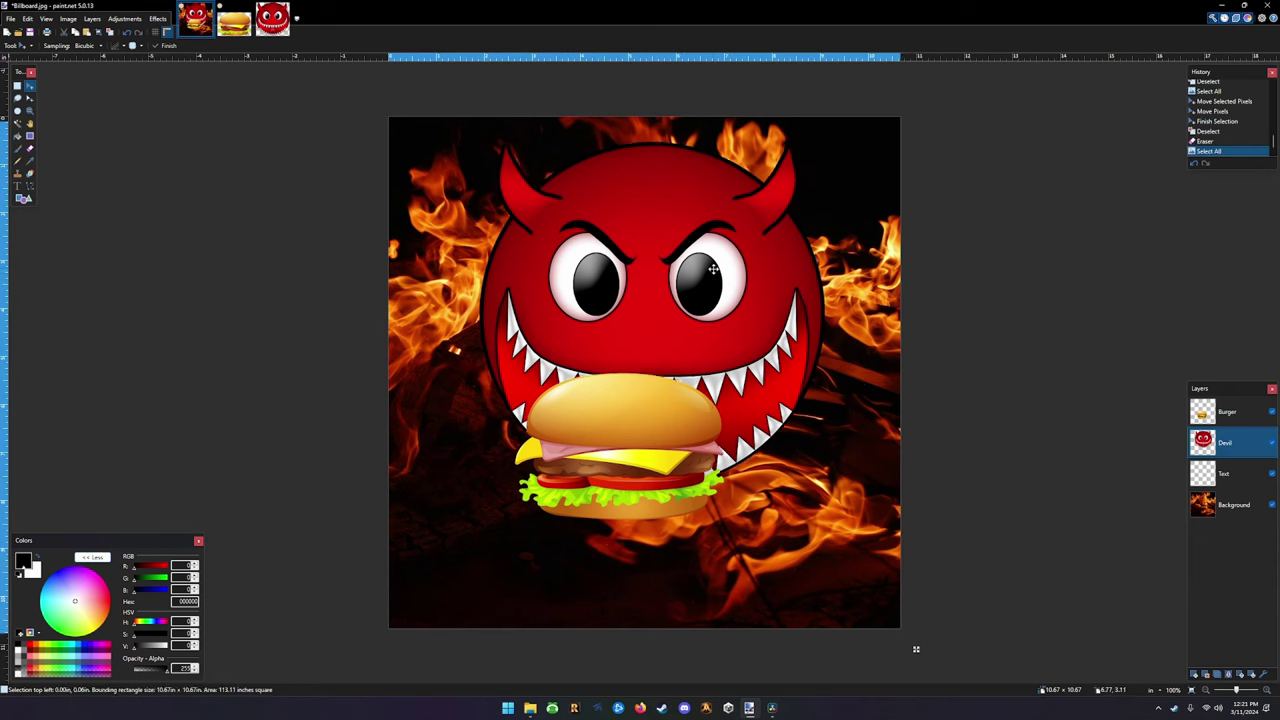
drag(704, 266, 710, 281)
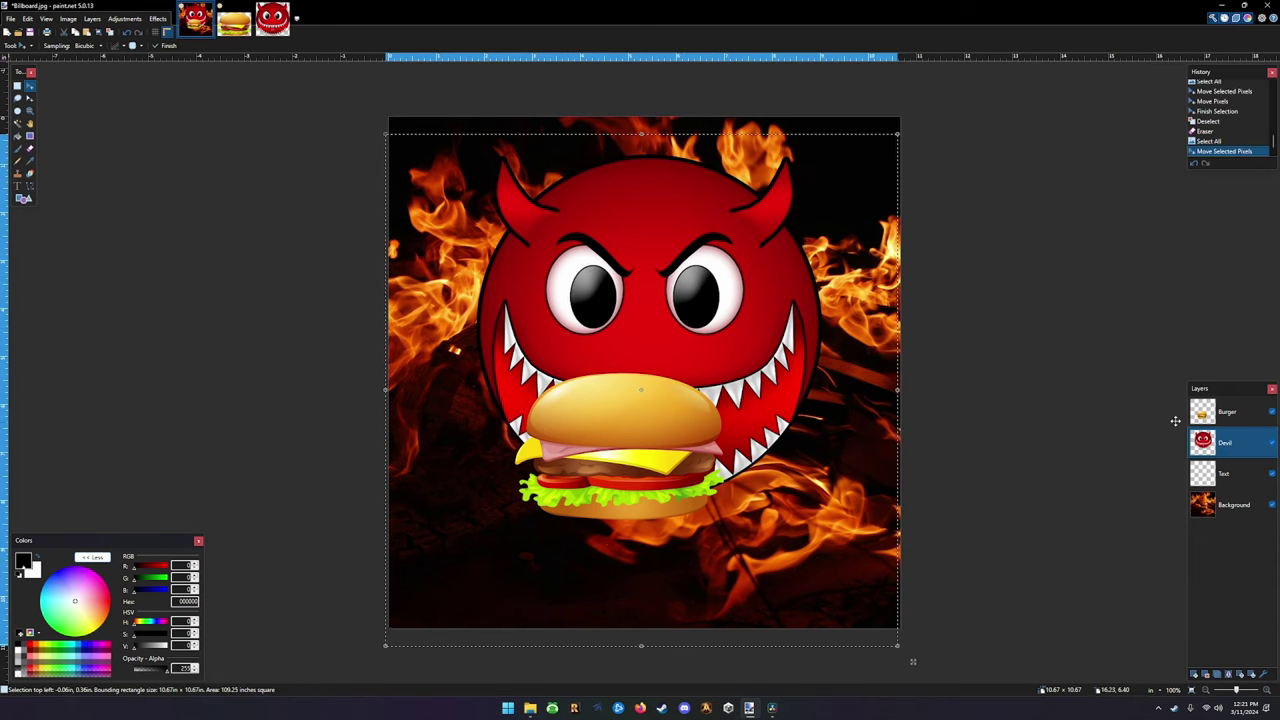
Move the hamburger about 0.5 in right and 0.65 in down to centre it below the devil's upper teeth, and deselect
click(1225, 411)
drag(619, 410, 644, 441)
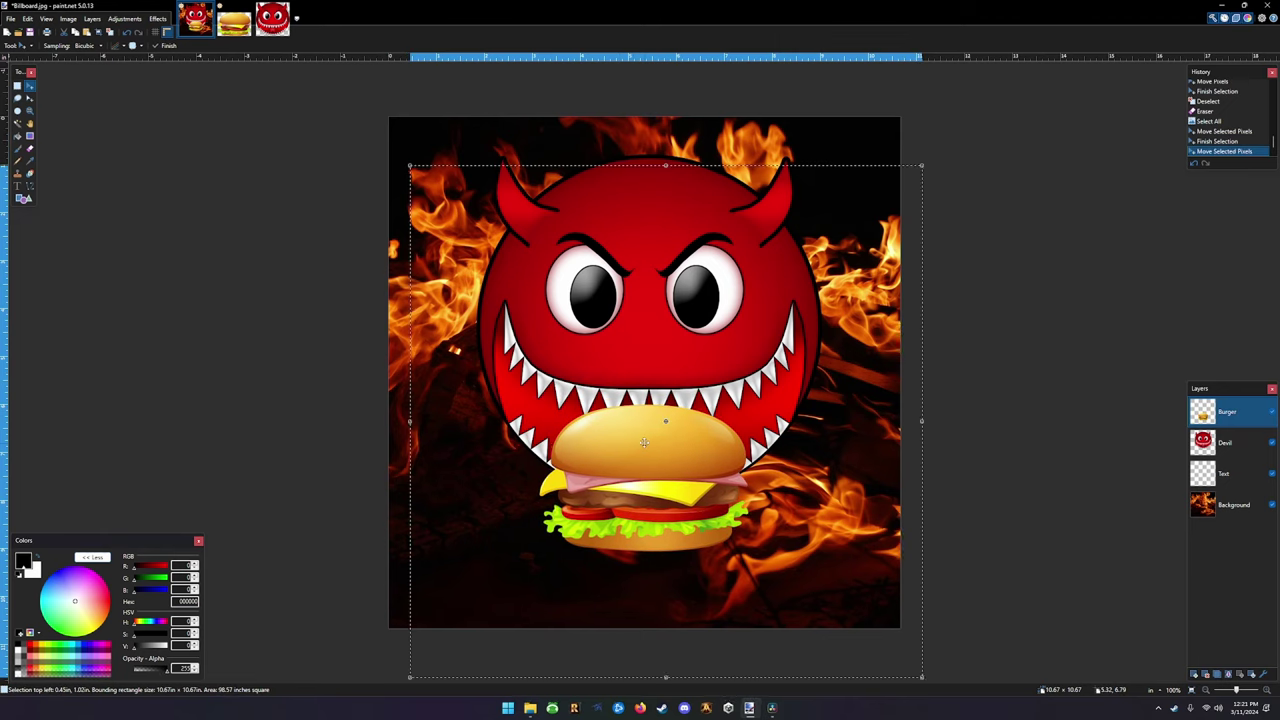
key(ctrl+d)
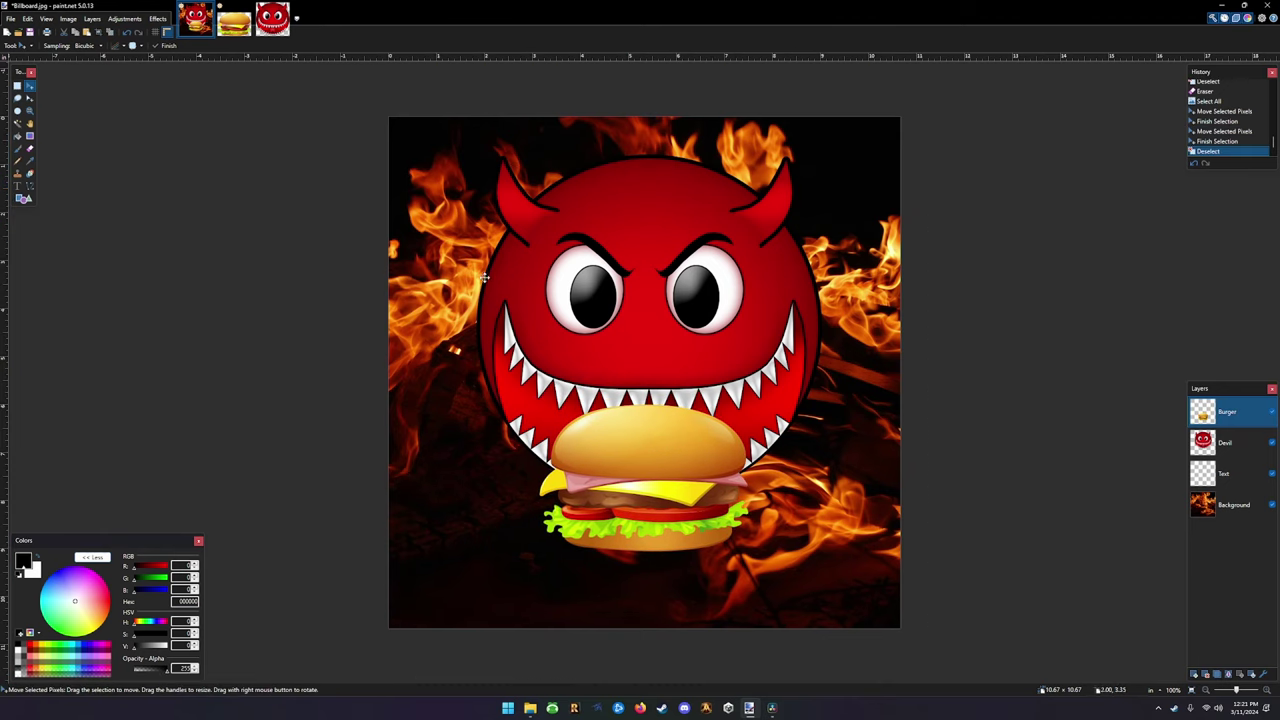
Make the Text layer active and open the Editable Text effect for it
click(1222, 472)
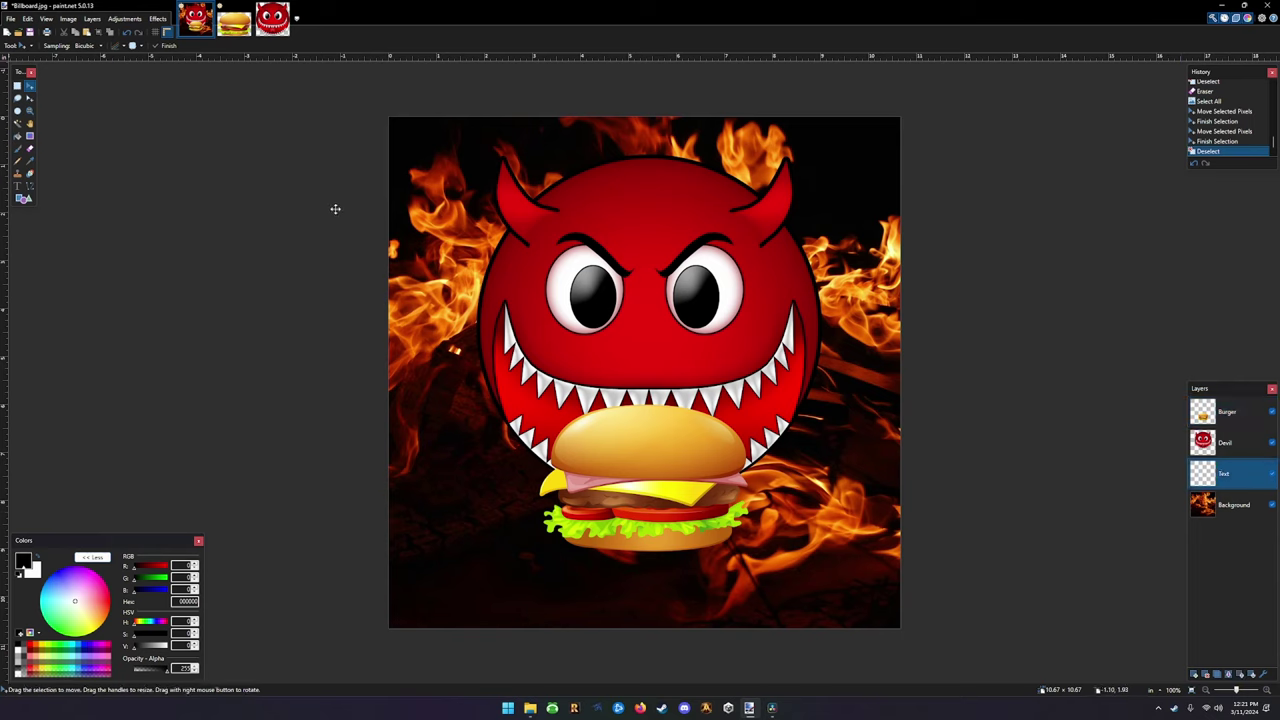
click(156, 19)
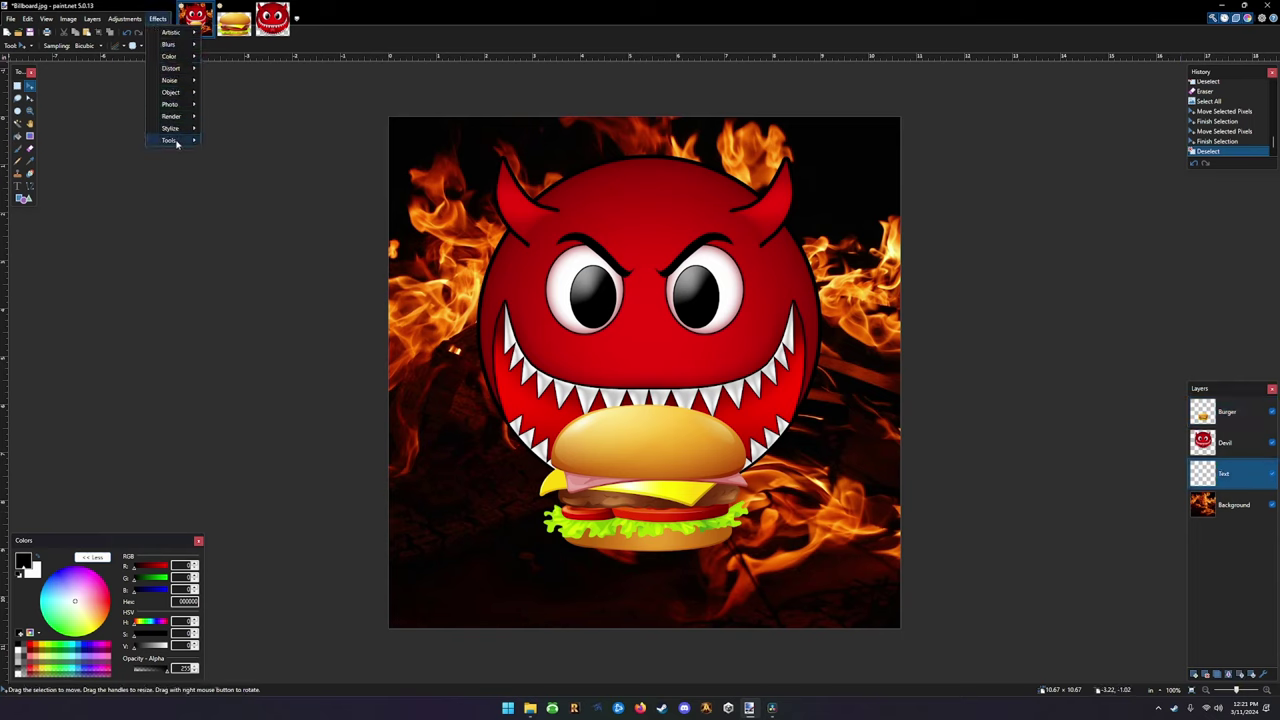
mouse_move(177, 143)
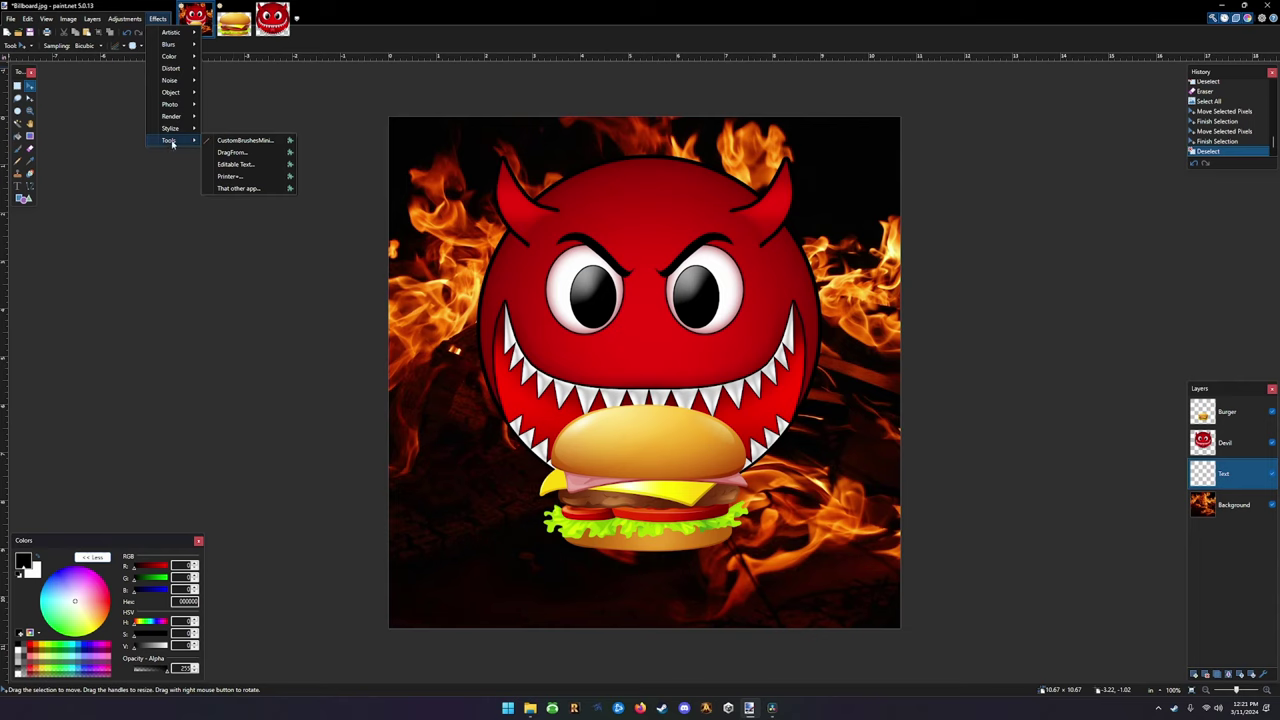
click(240, 164)
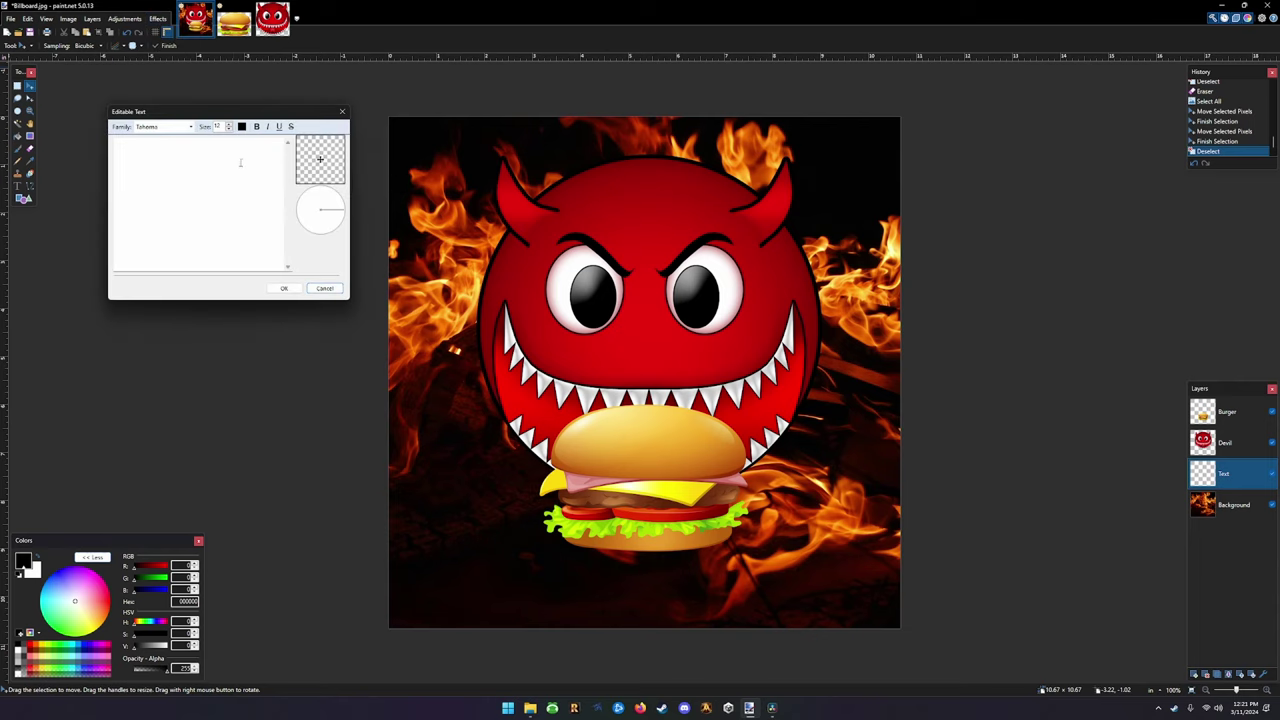
Look through the available font families for a suitable billboard typeface
click(189, 127)
scroll(160, 237, up, 10)
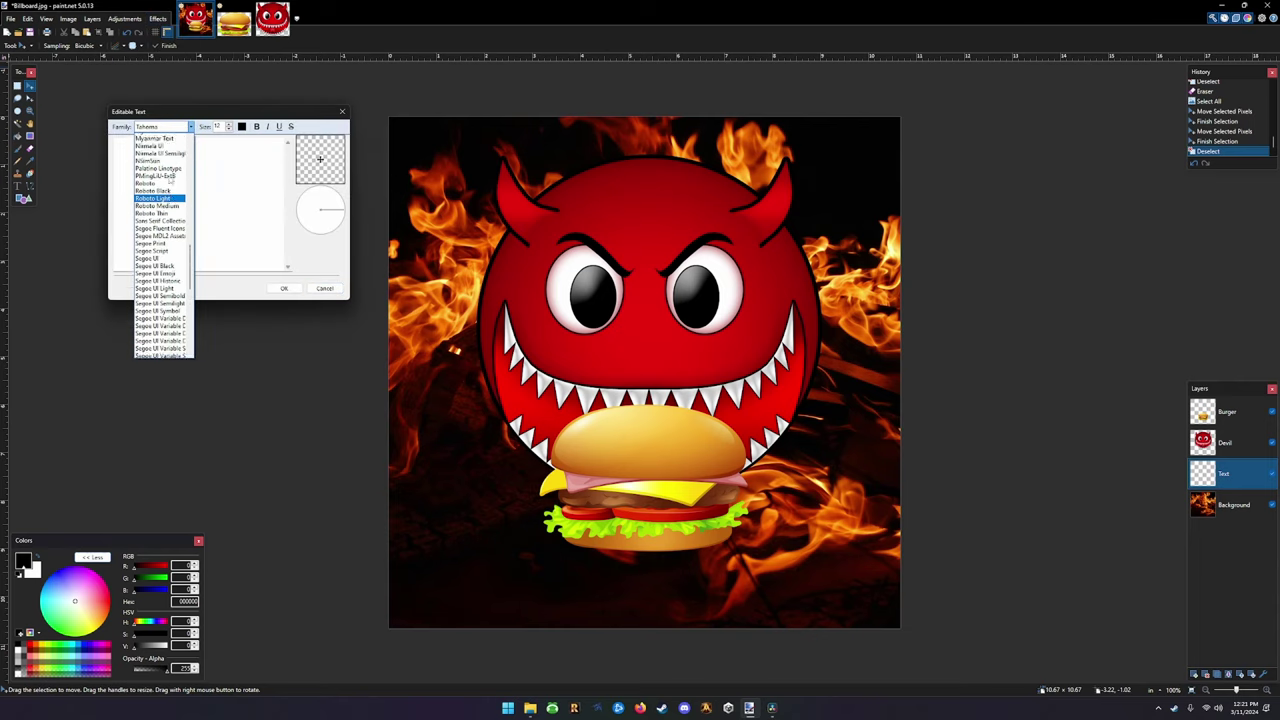
scroll(161, 196, up, 10)
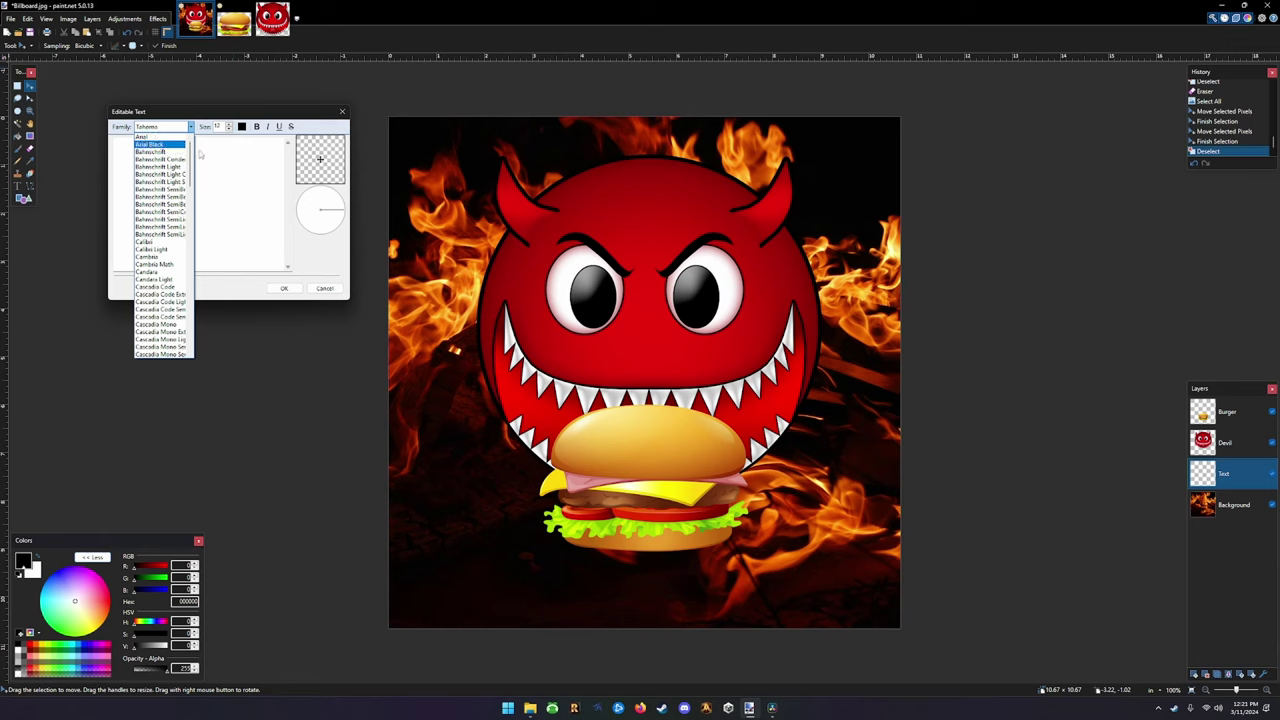
scroll(160, 245, down, 5)
scroll(160, 245, up, 5)
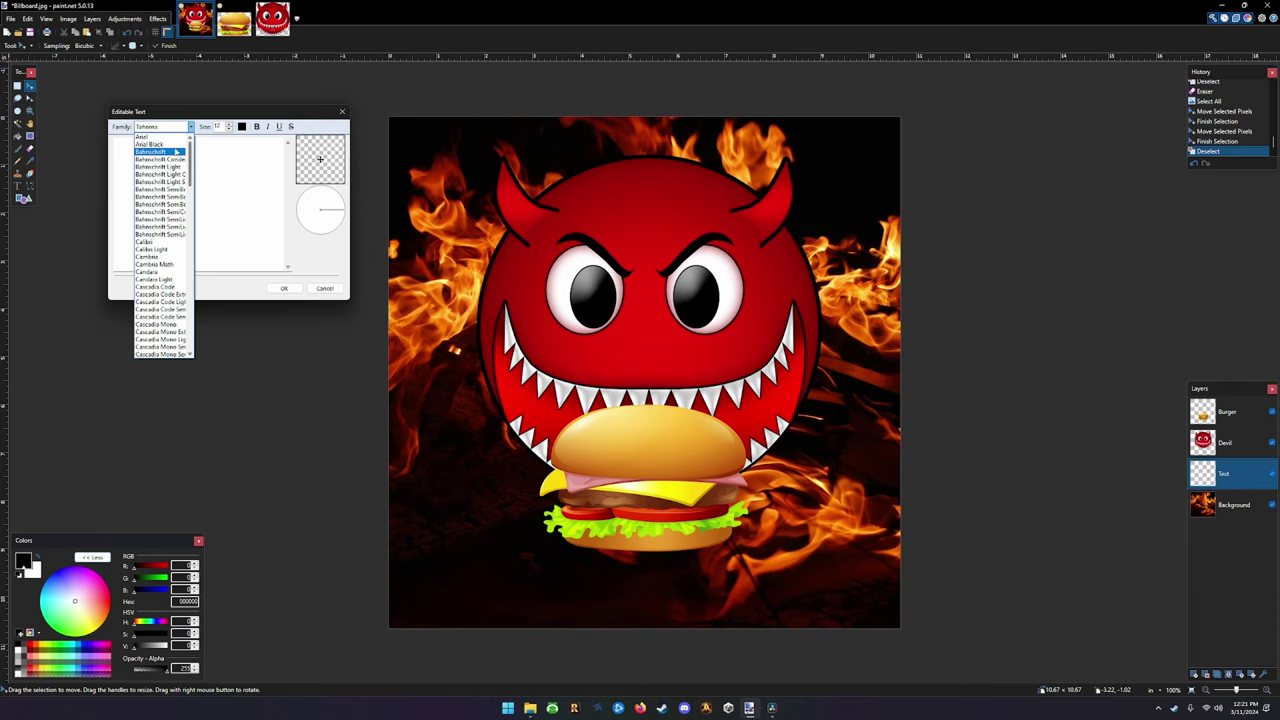
scroll(190, 200, down, 12)
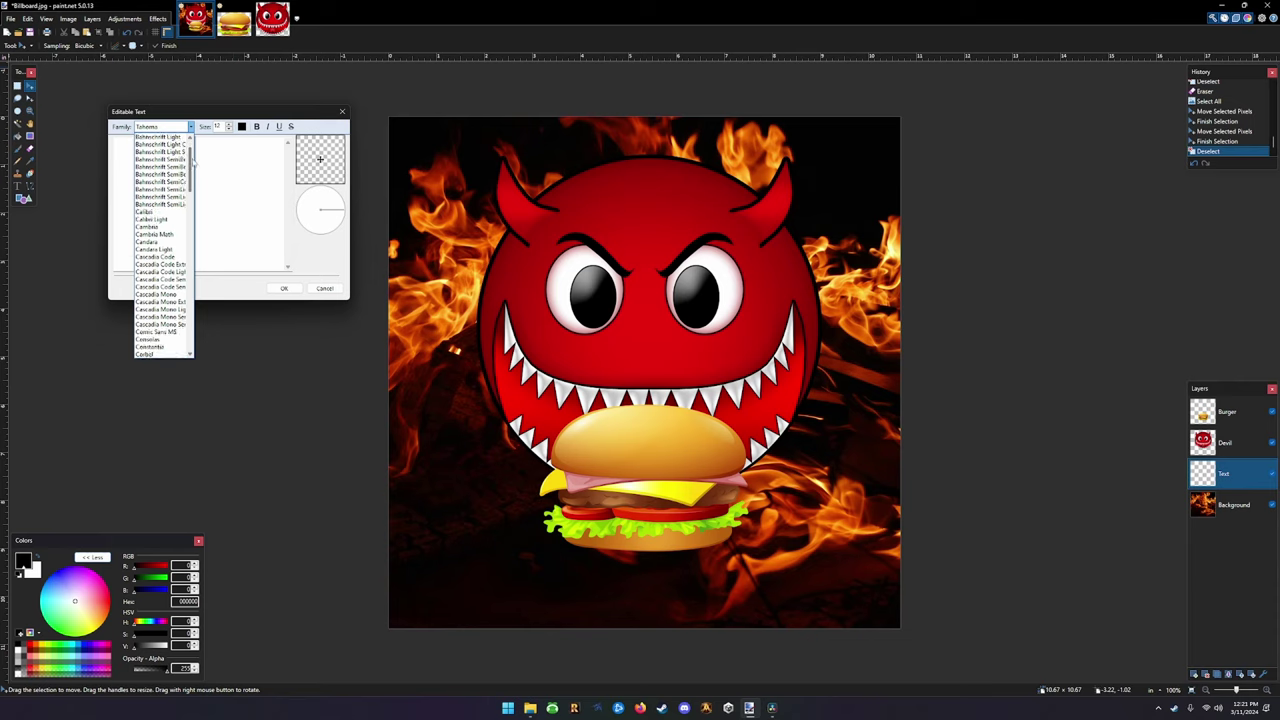
scroll(197, 208, down, 5)
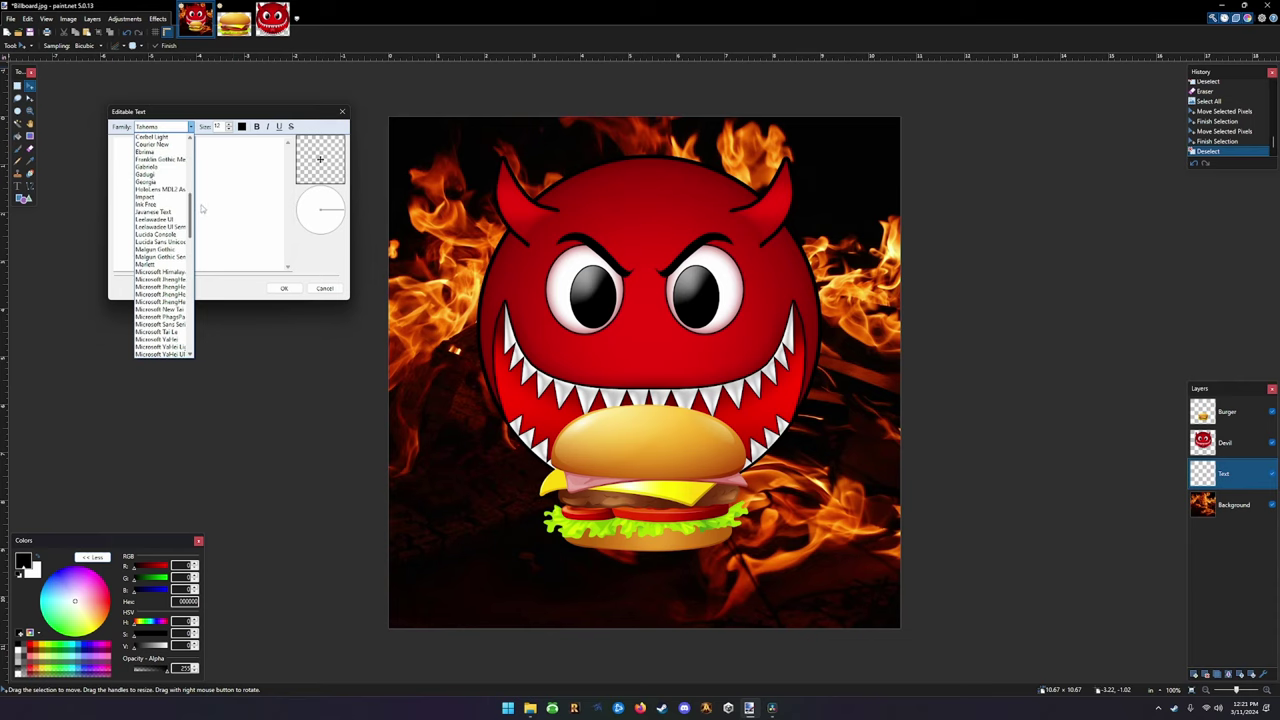
scroll(205, 231, down, 6)
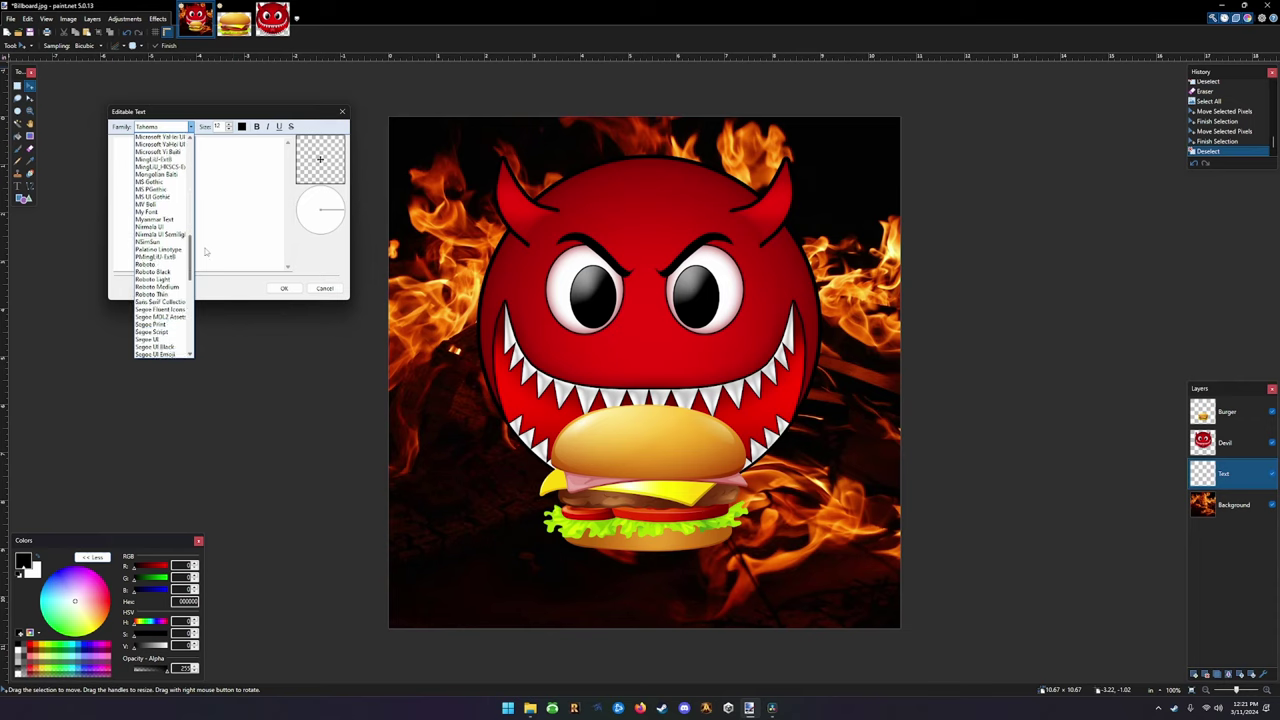
scroll(204, 258, down, 2)
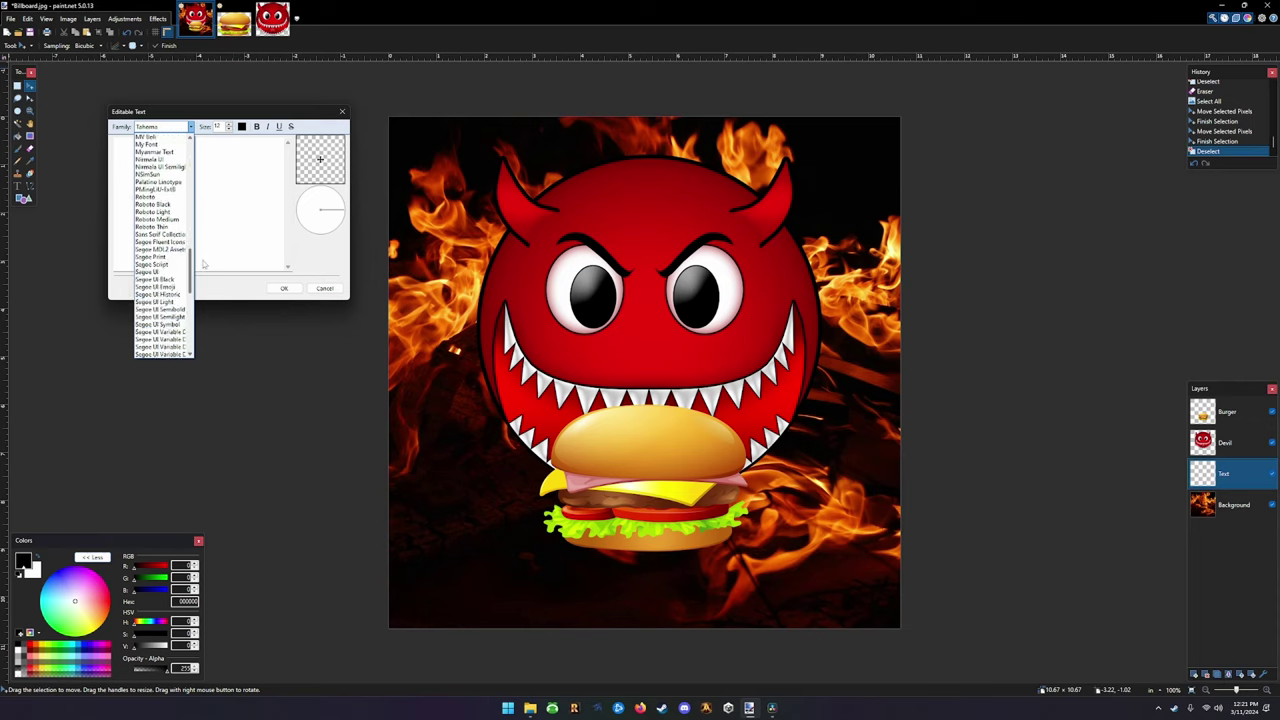
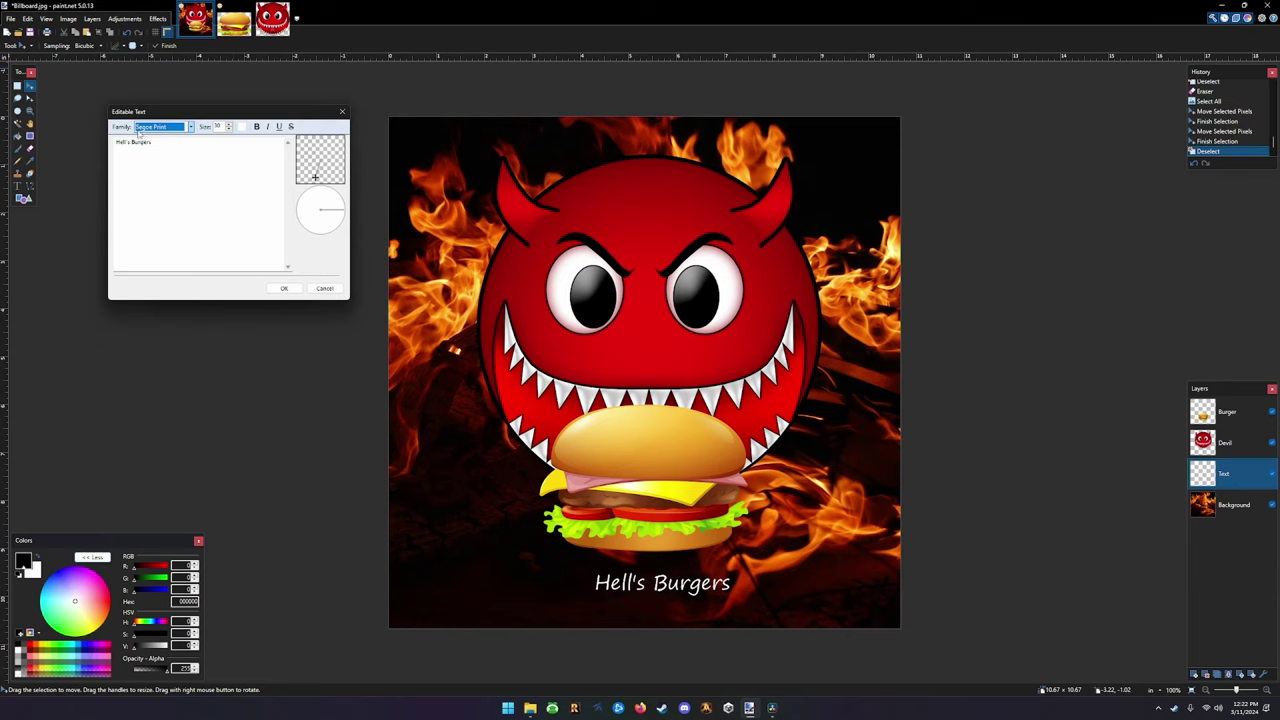
Try the Segoe Script, Segoe UI, Segoe UI Black, Segoe UI Symbol and Segoe UI Variable fonts on the Hell's Burgers text
click(191, 129)
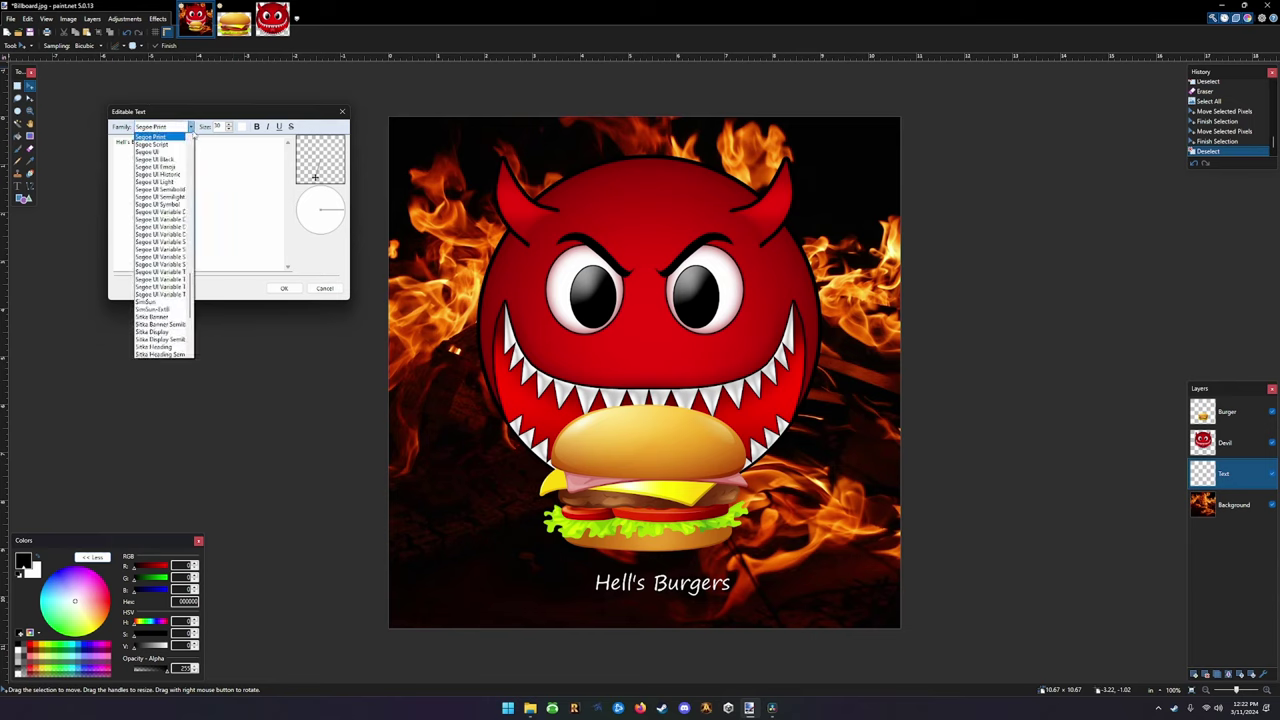
click(177, 142)
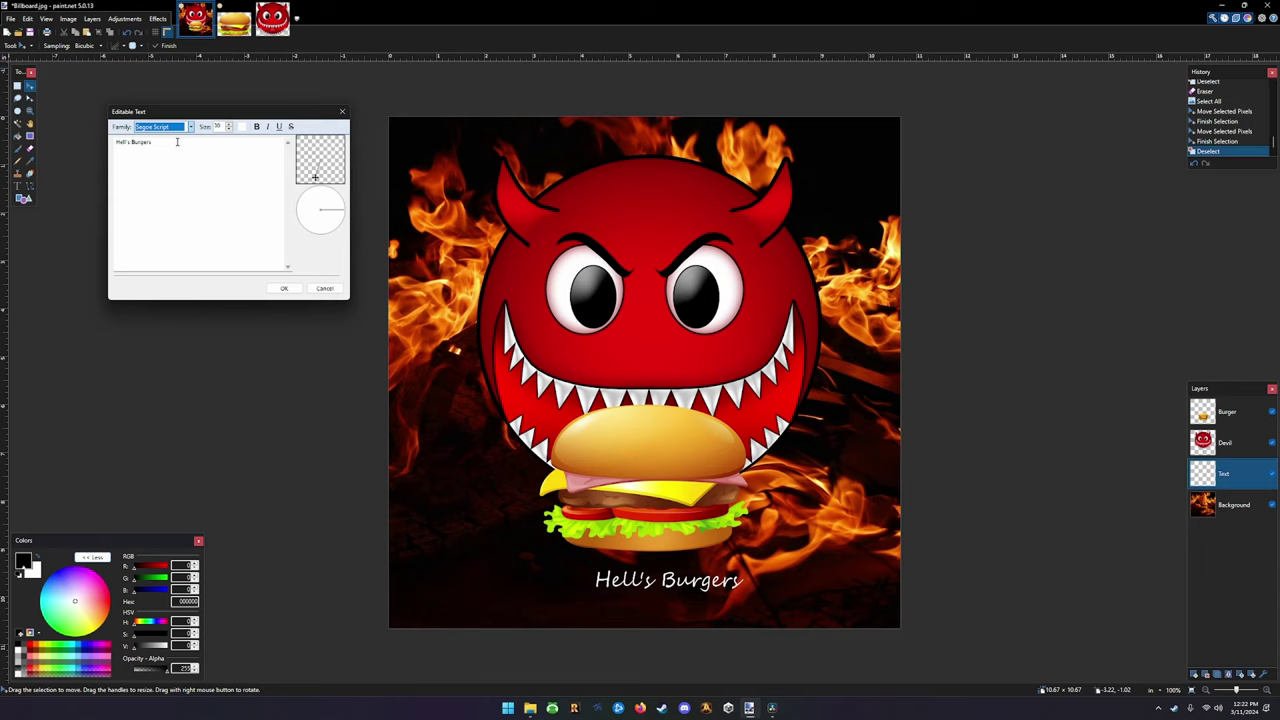
click(190, 127)
scroll(160, 204, up, 3)
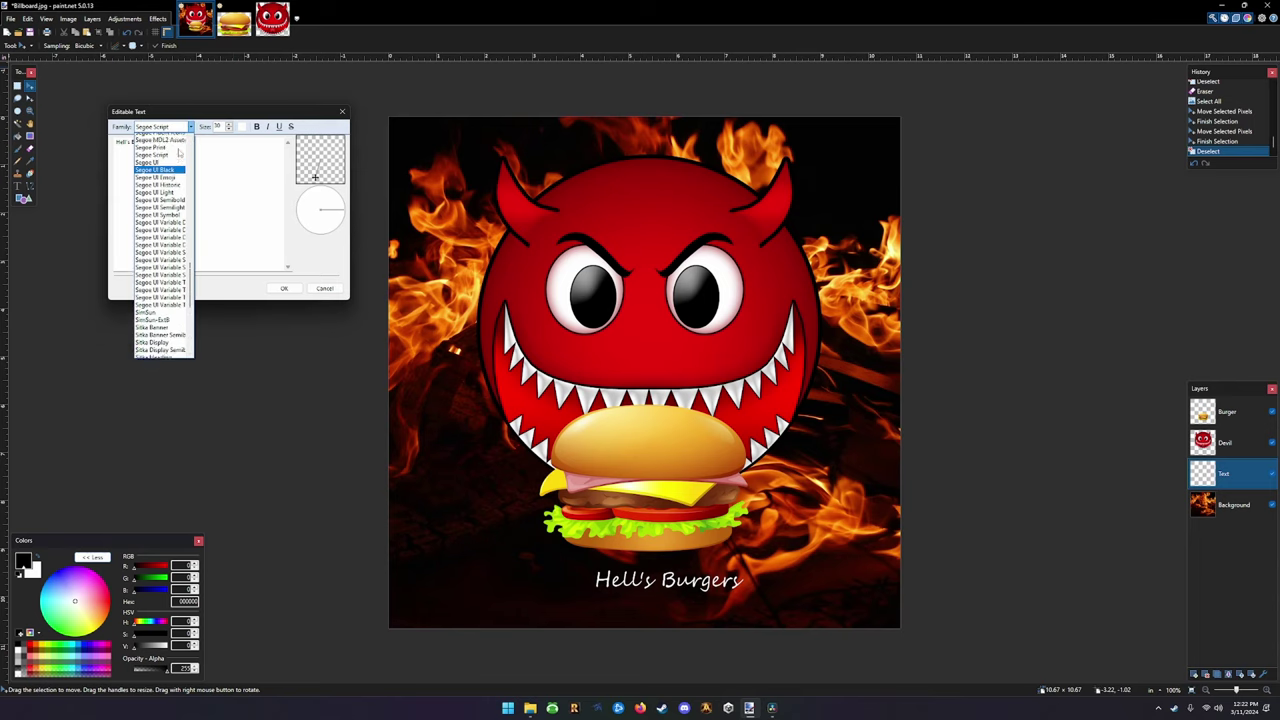
click(156, 205)
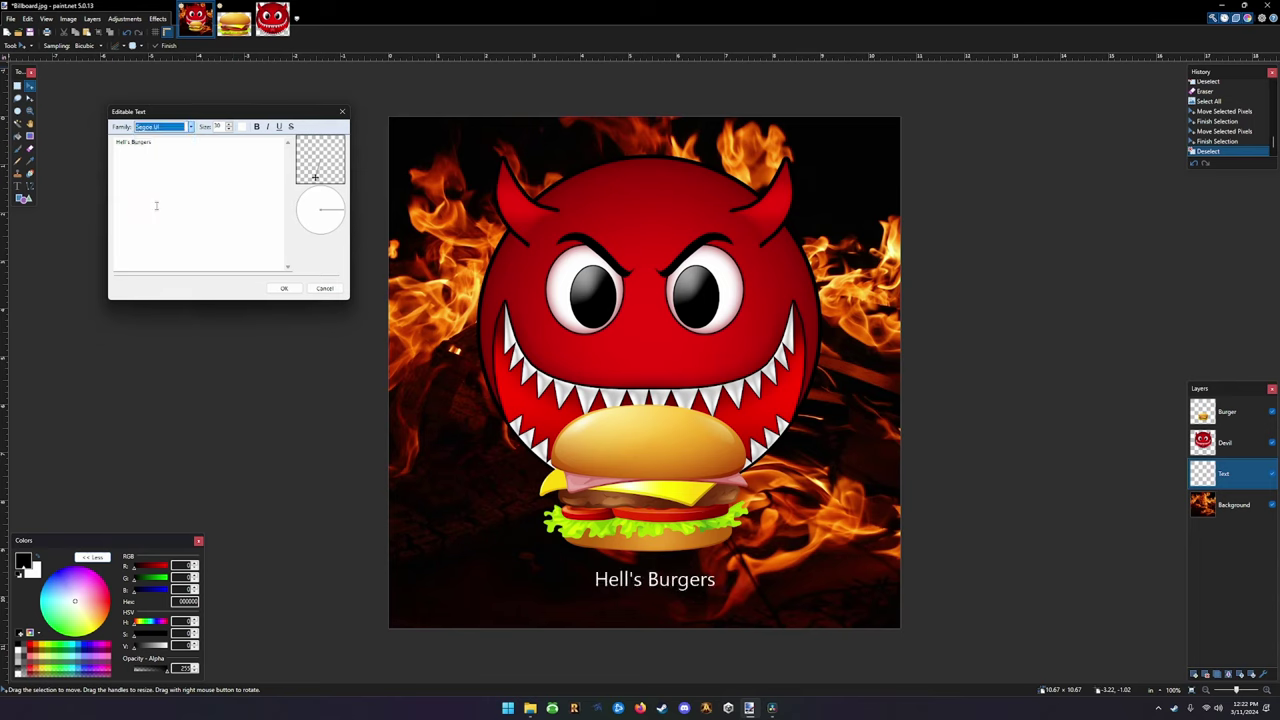
click(190, 128)
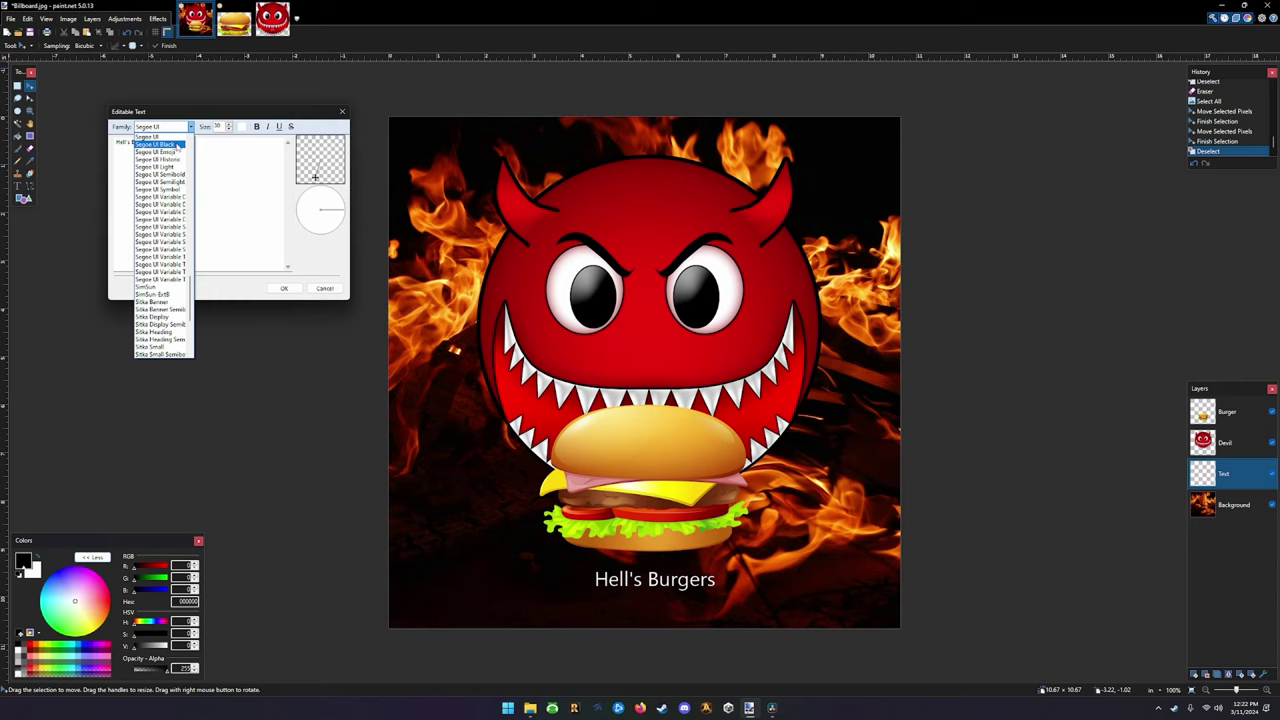
click(177, 145)
click(190, 130)
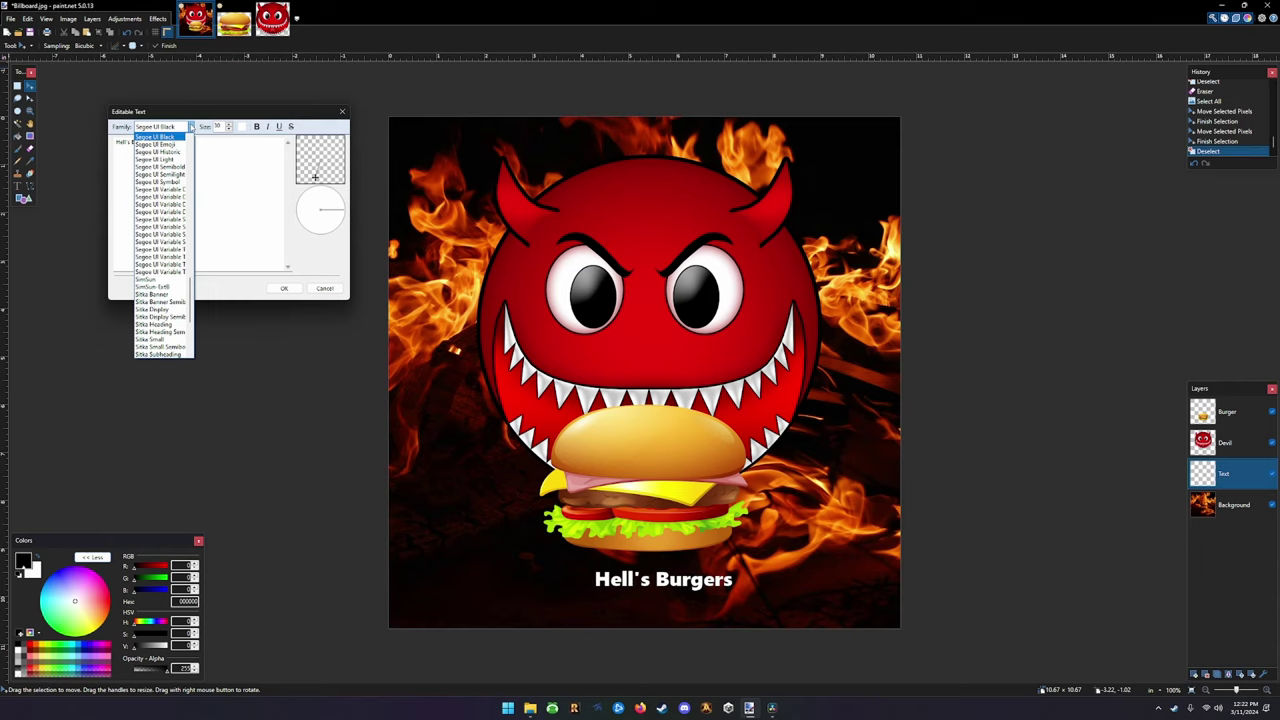
click(177, 178)
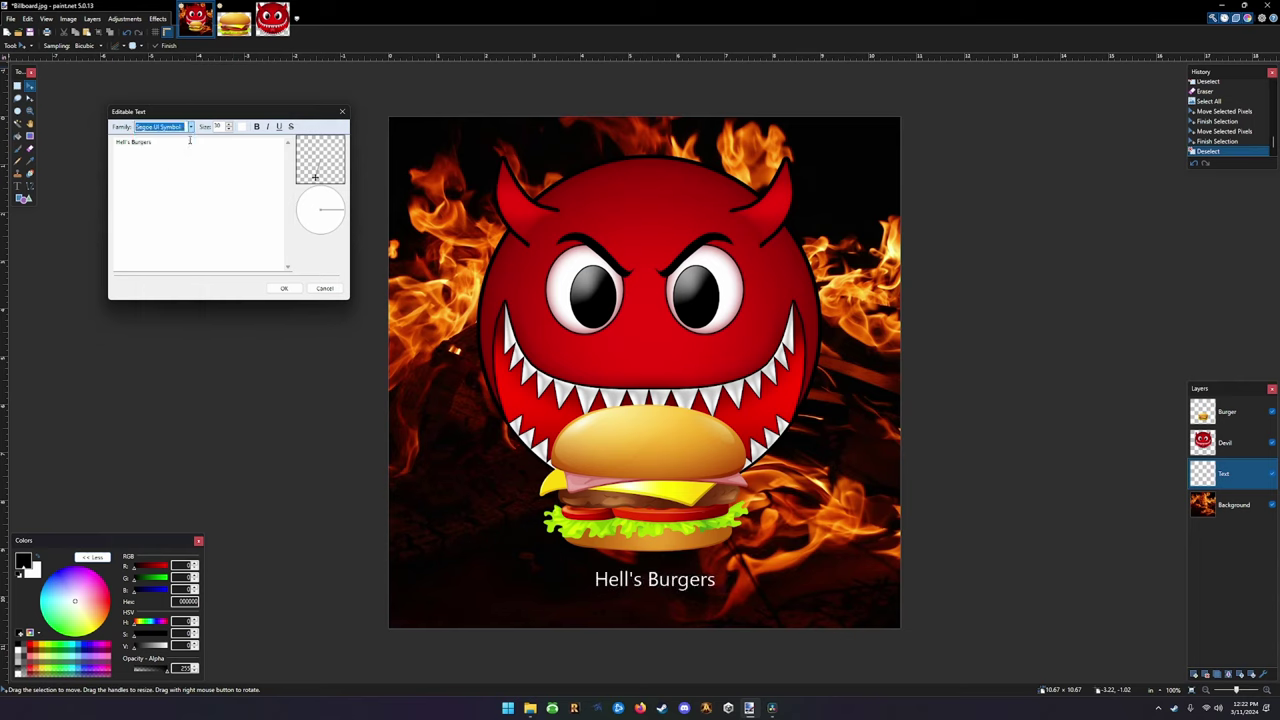
click(190, 128)
click(175, 165)
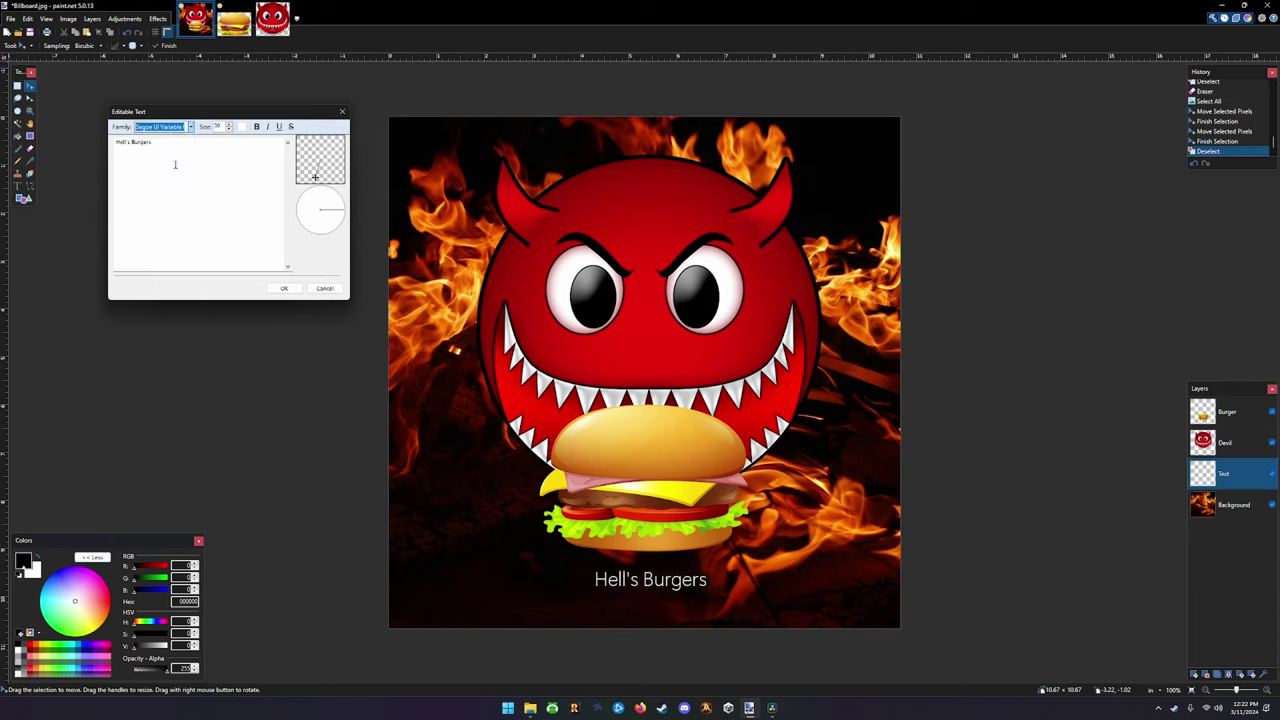
Set the Hell's Burgers text in Segoe Print at size 60, centre it below the hamburger, and apply the effect
click(189, 128)
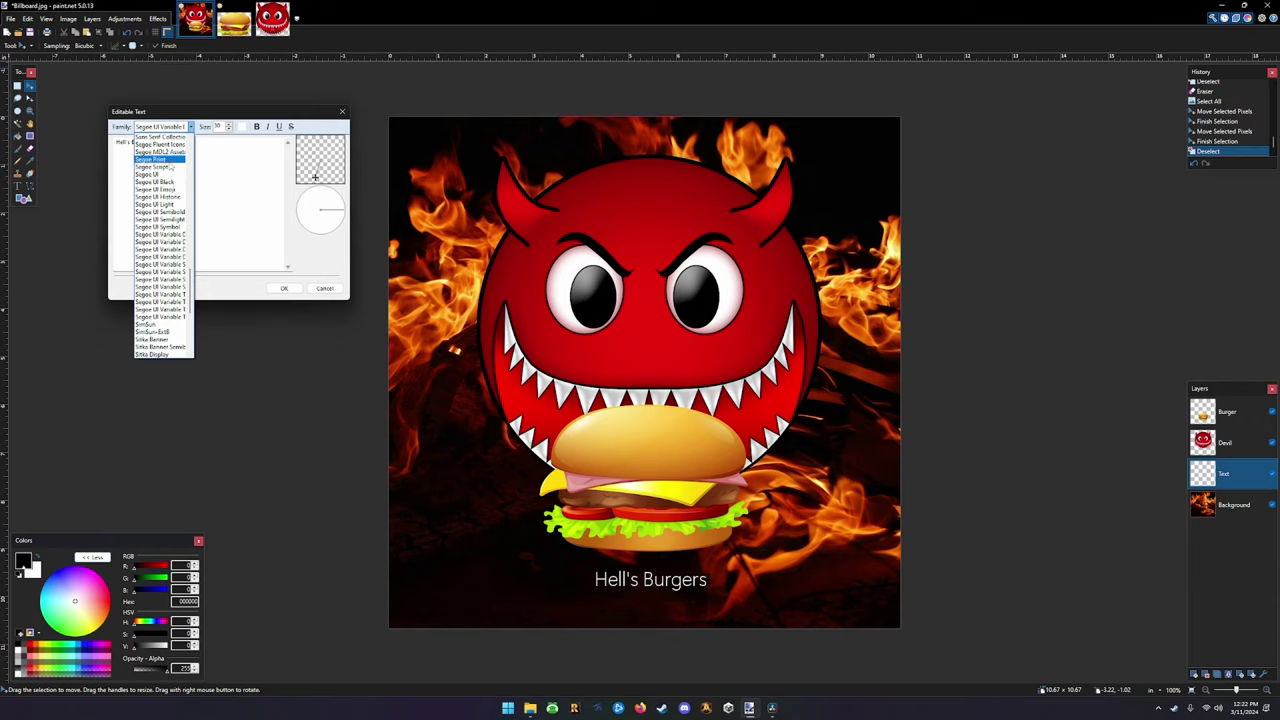
click(171, 160)
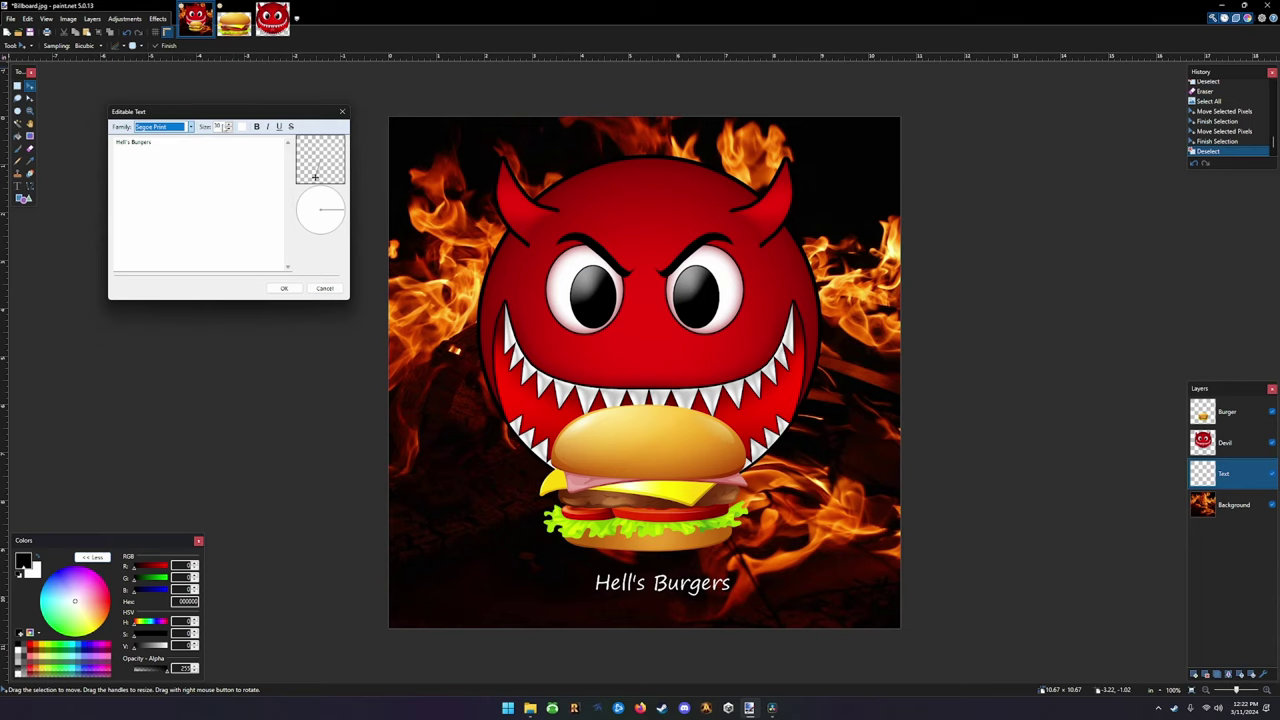
click(210, 126)
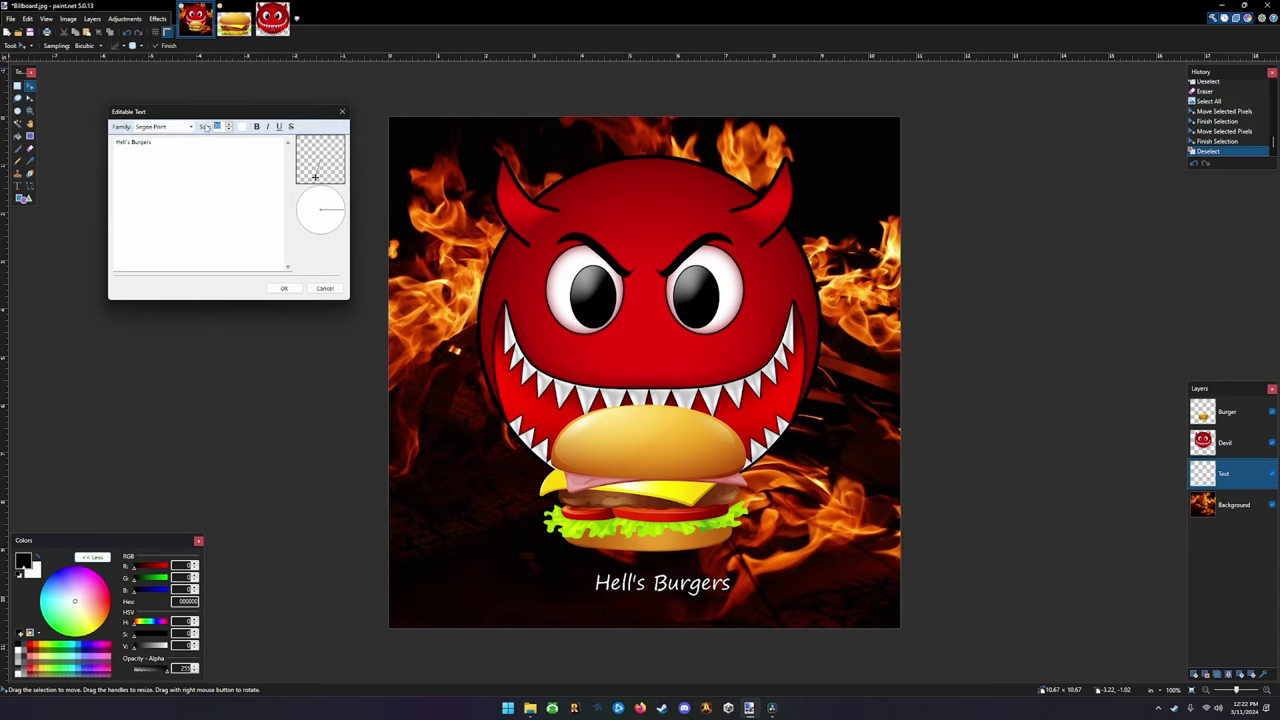
text(60)
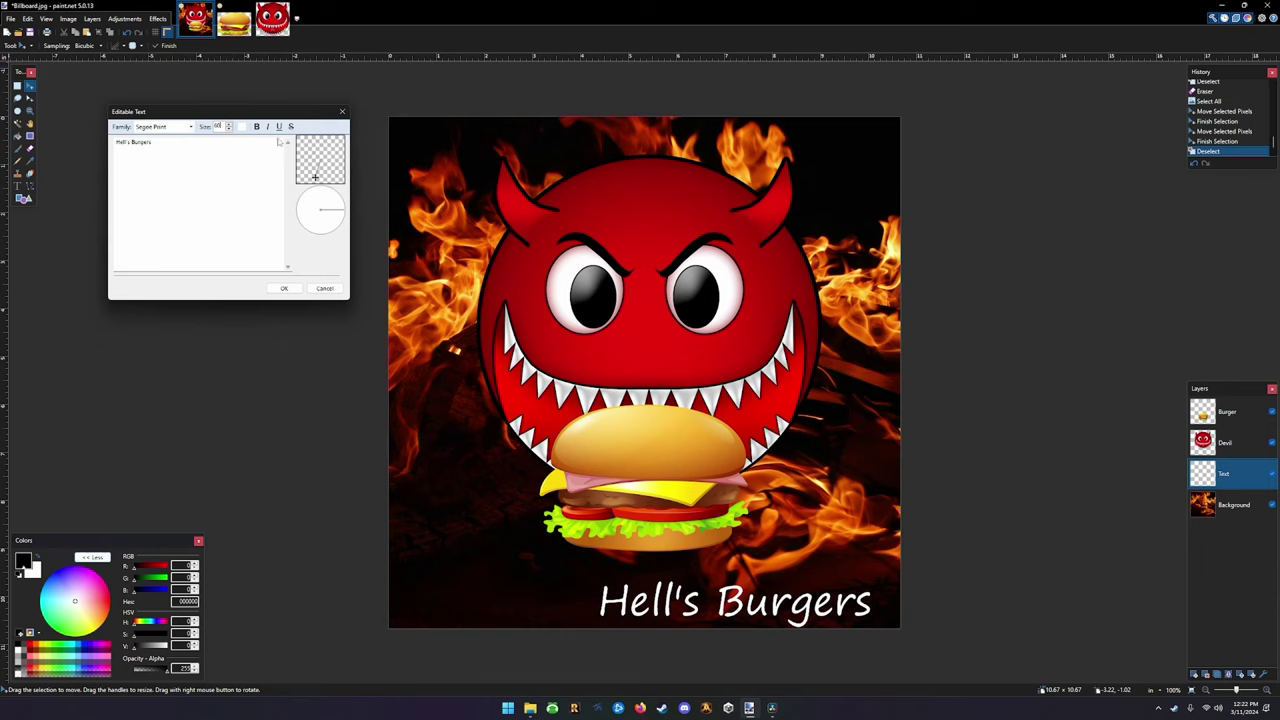
drag(316, 180, 308, 180)
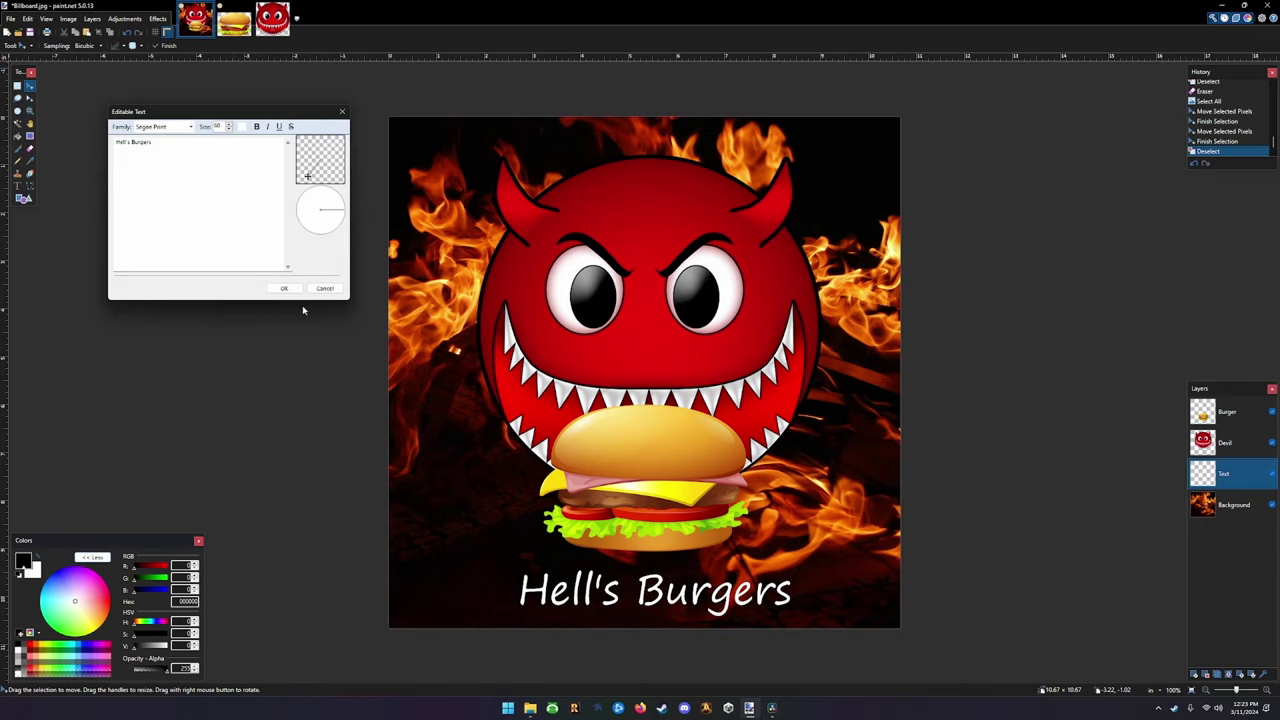
key(Return)
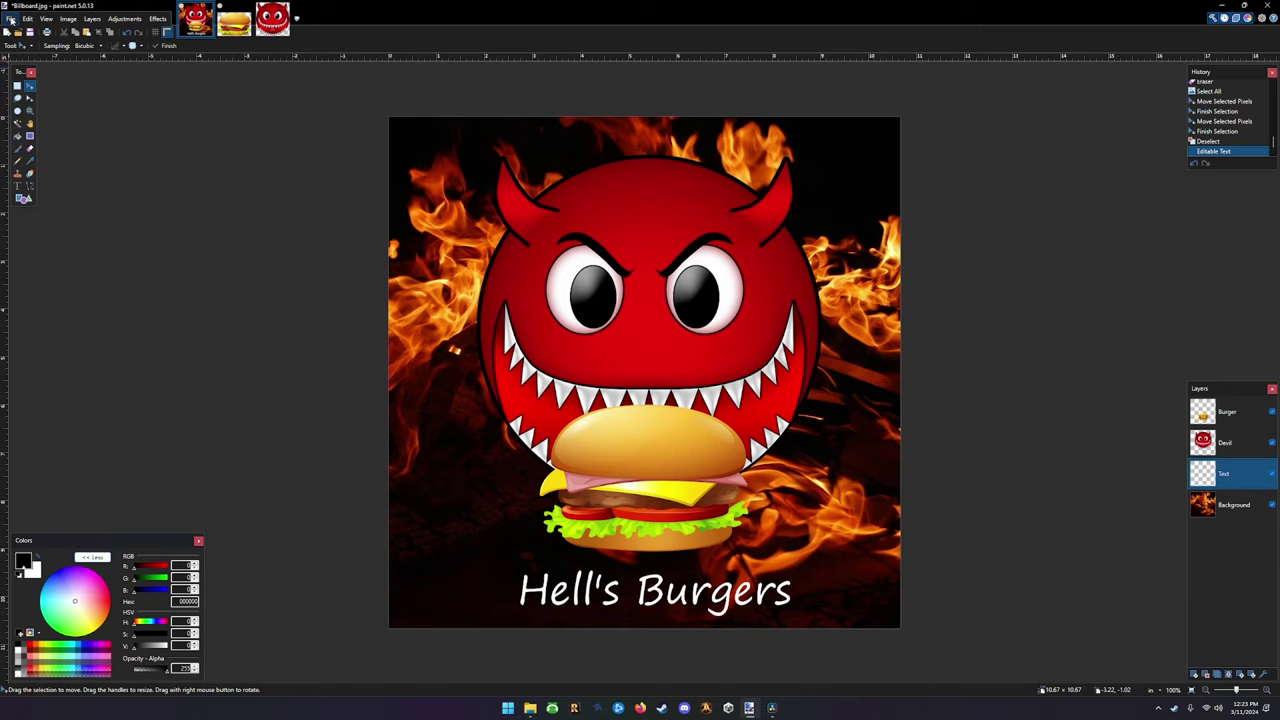
click(10, 20)
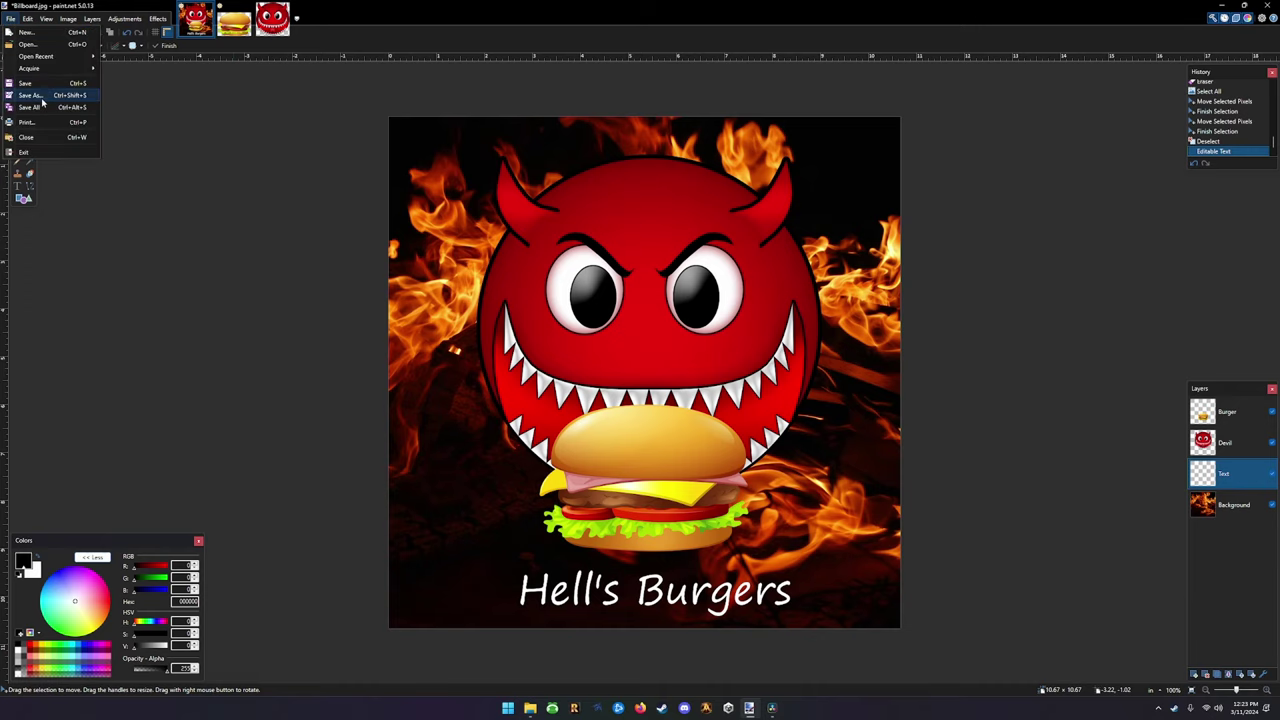
click(42, 96)
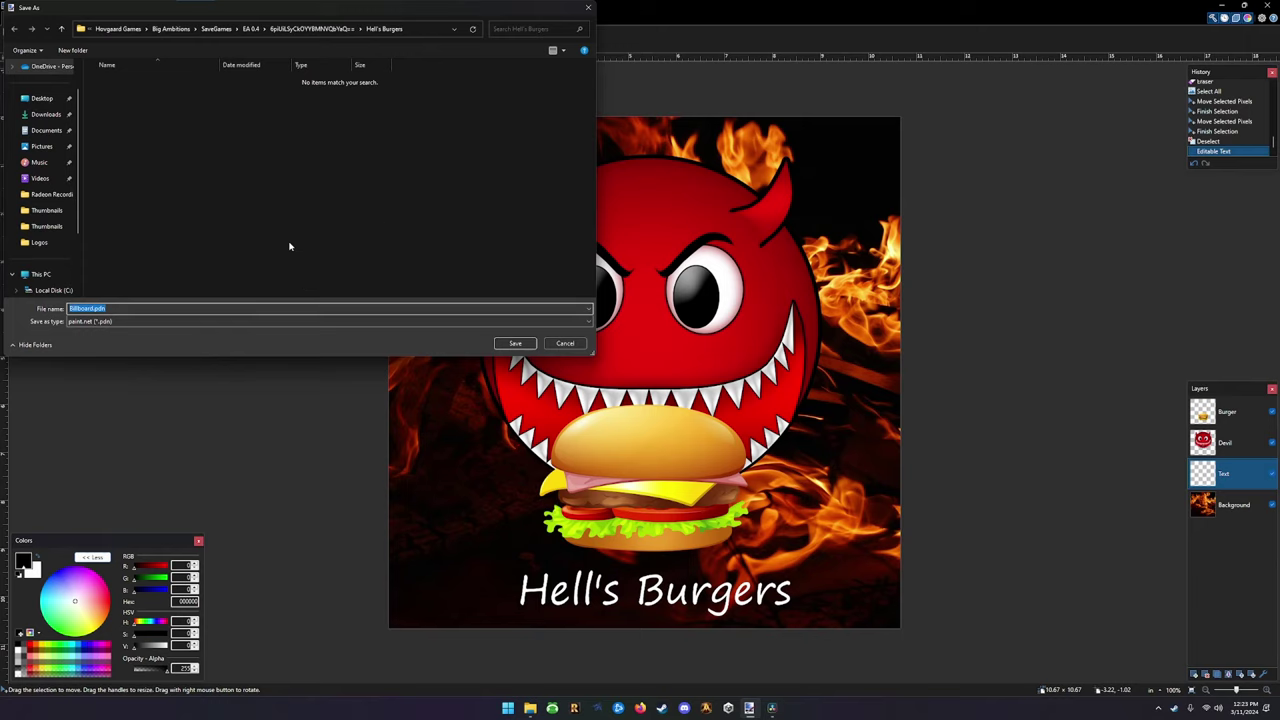
click(408, 321)
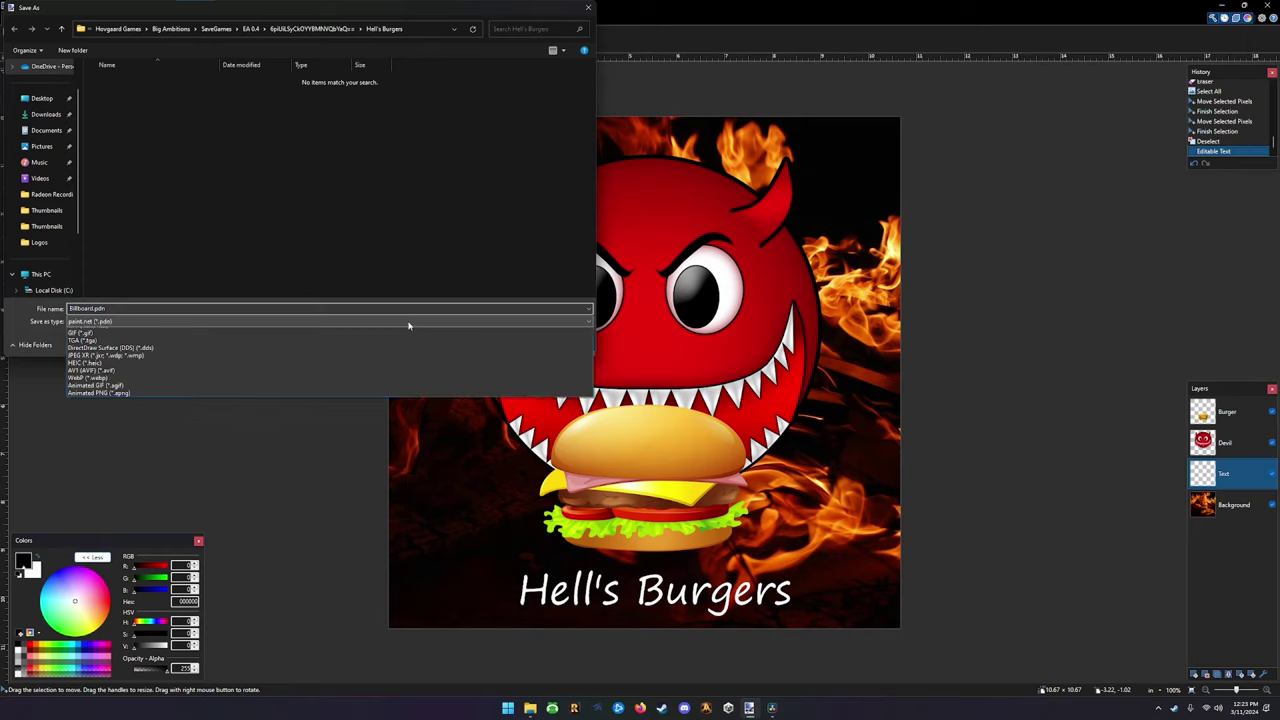
click(243, 347)
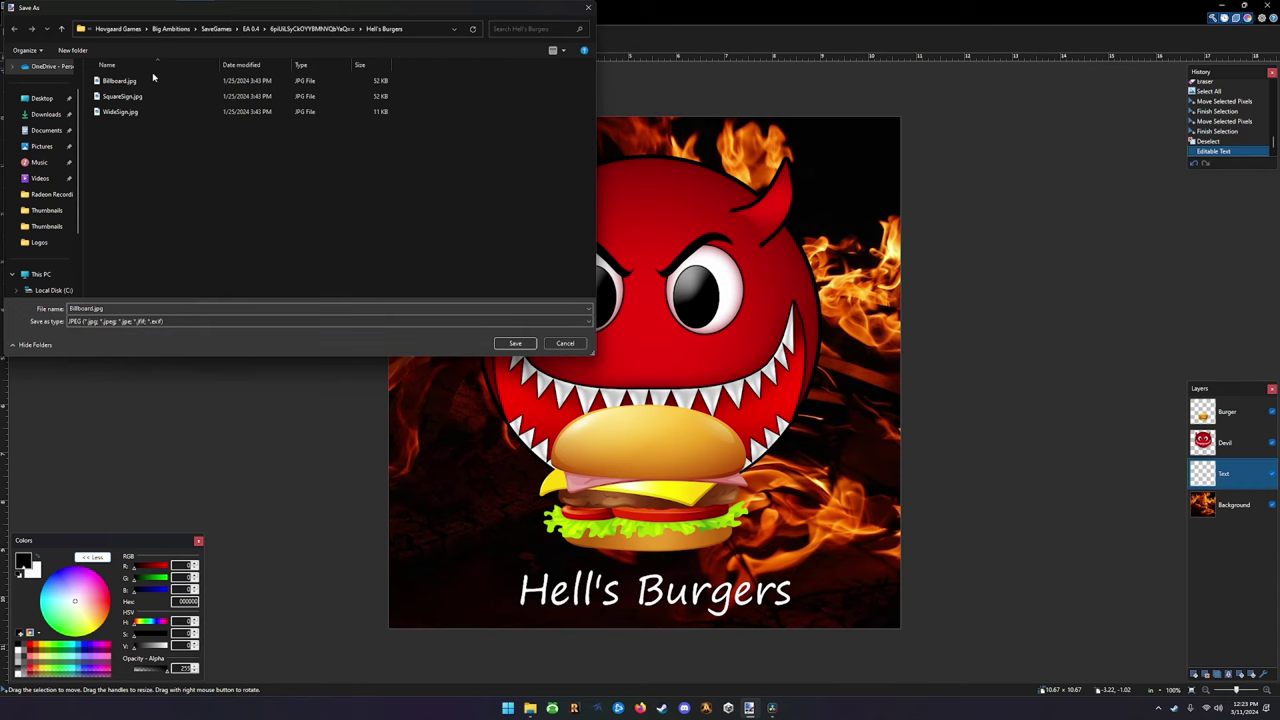
click(516, 343)
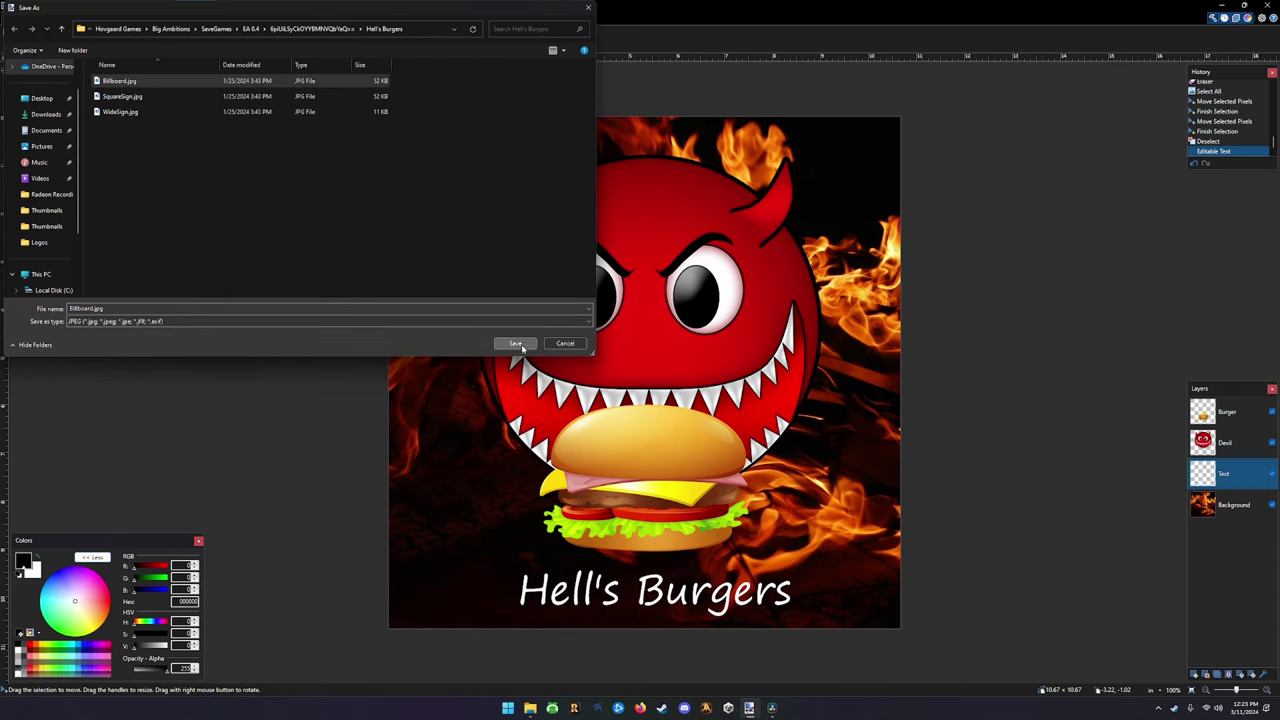
click(664, 354)
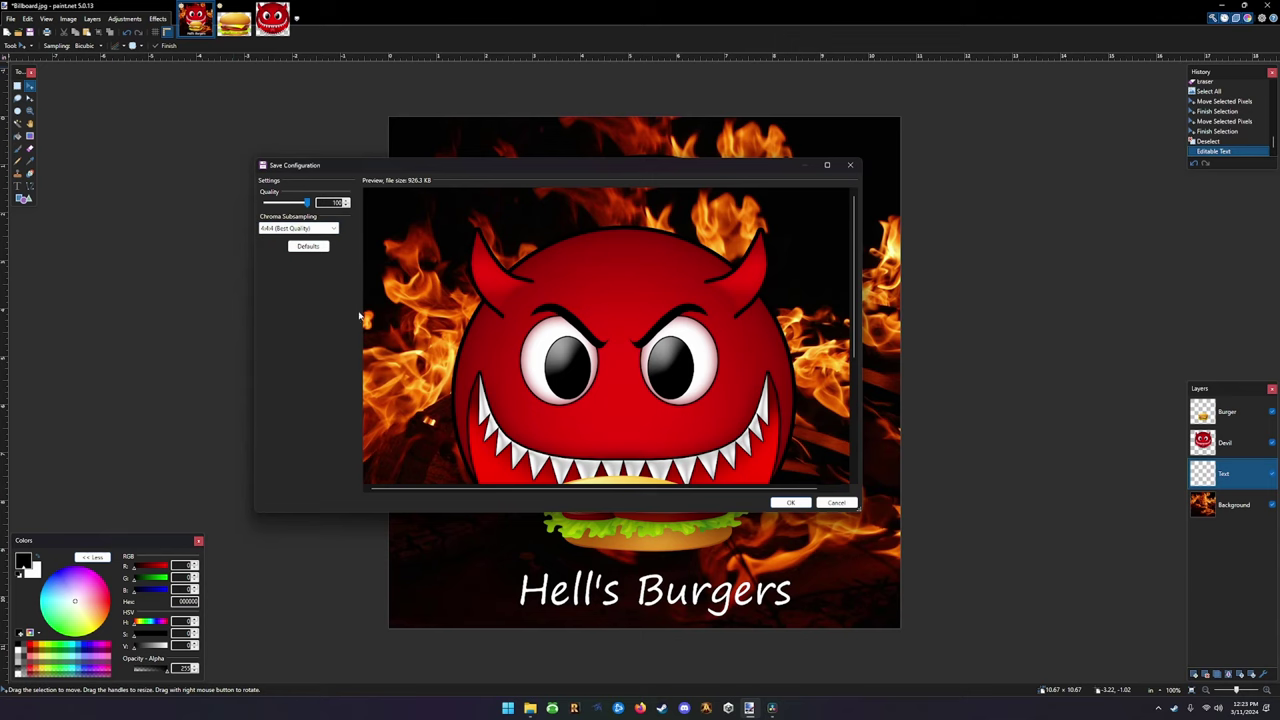
click(790, 503)
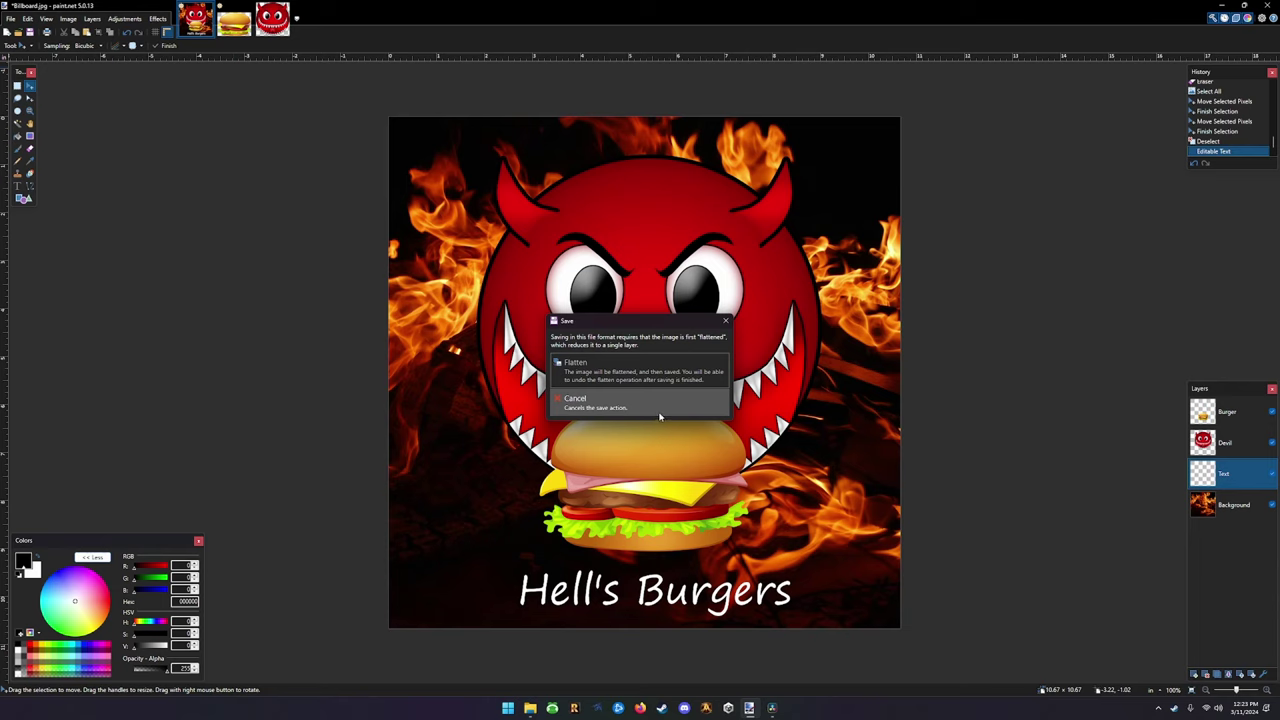
click(618, 408)
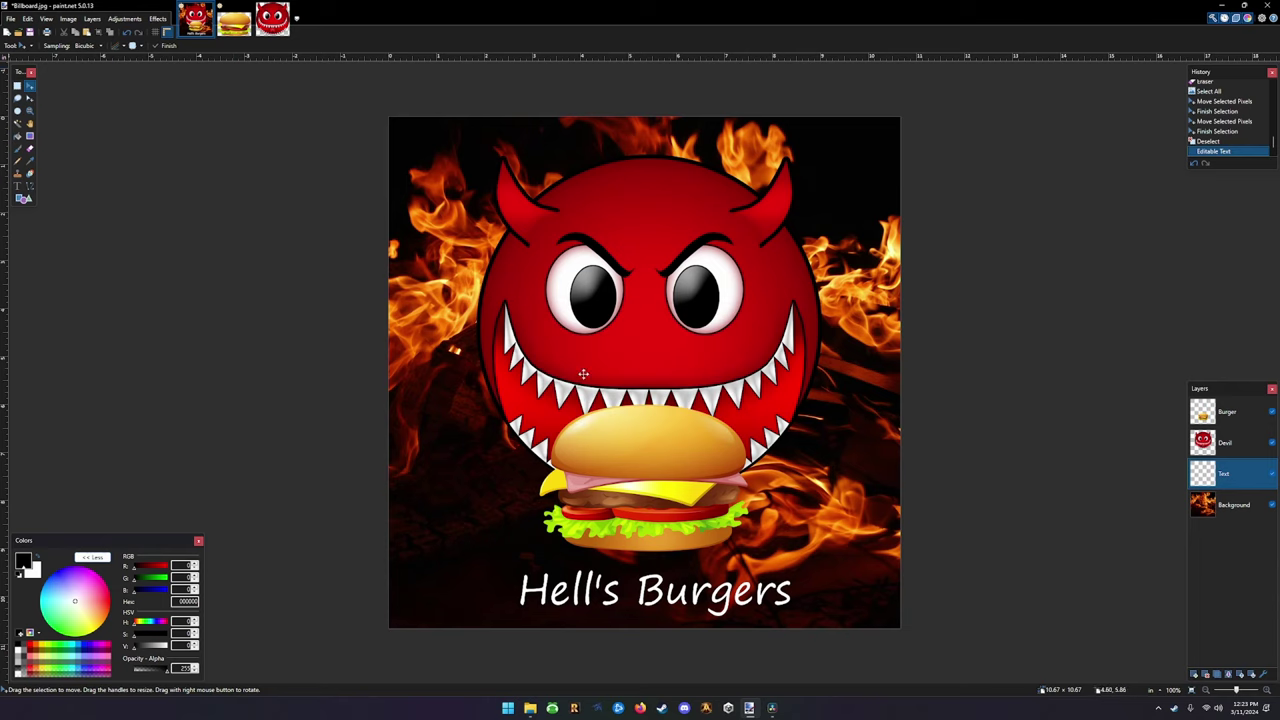
Save the layered image in paint.net format as Billboard Template in the parent folder of Hell's Burgers
click(11, 20)
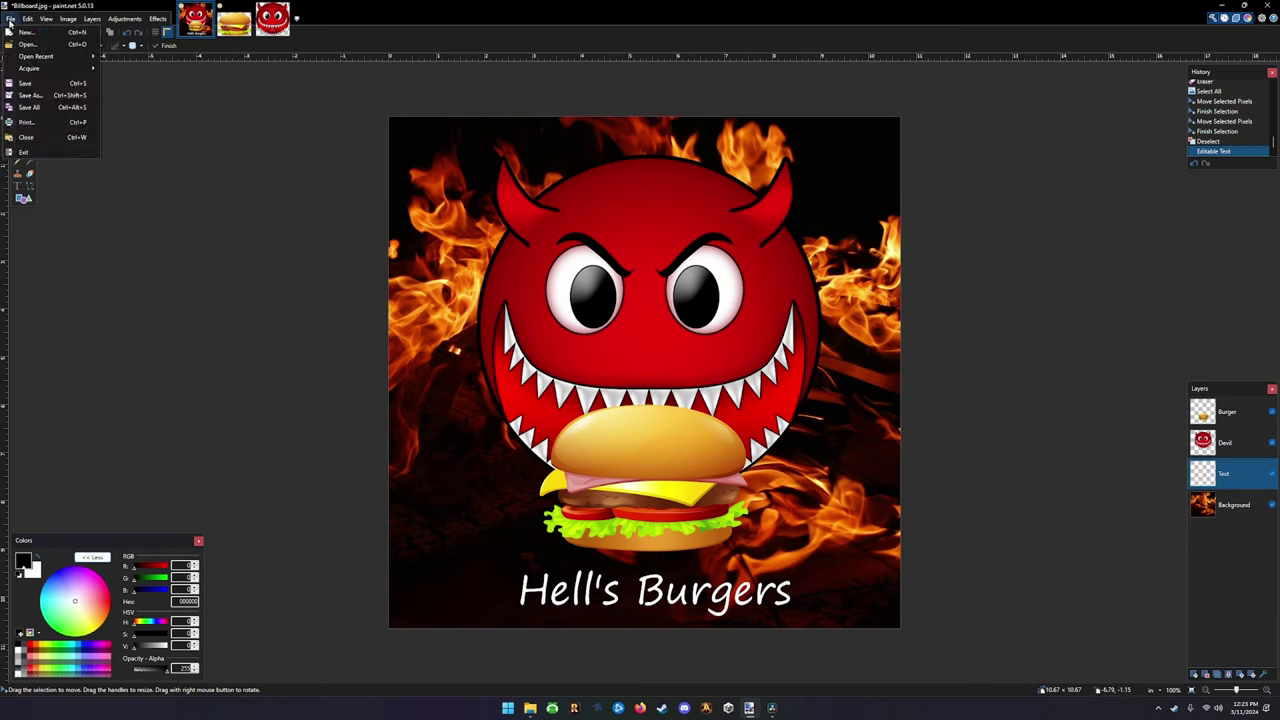
click(33, 97)
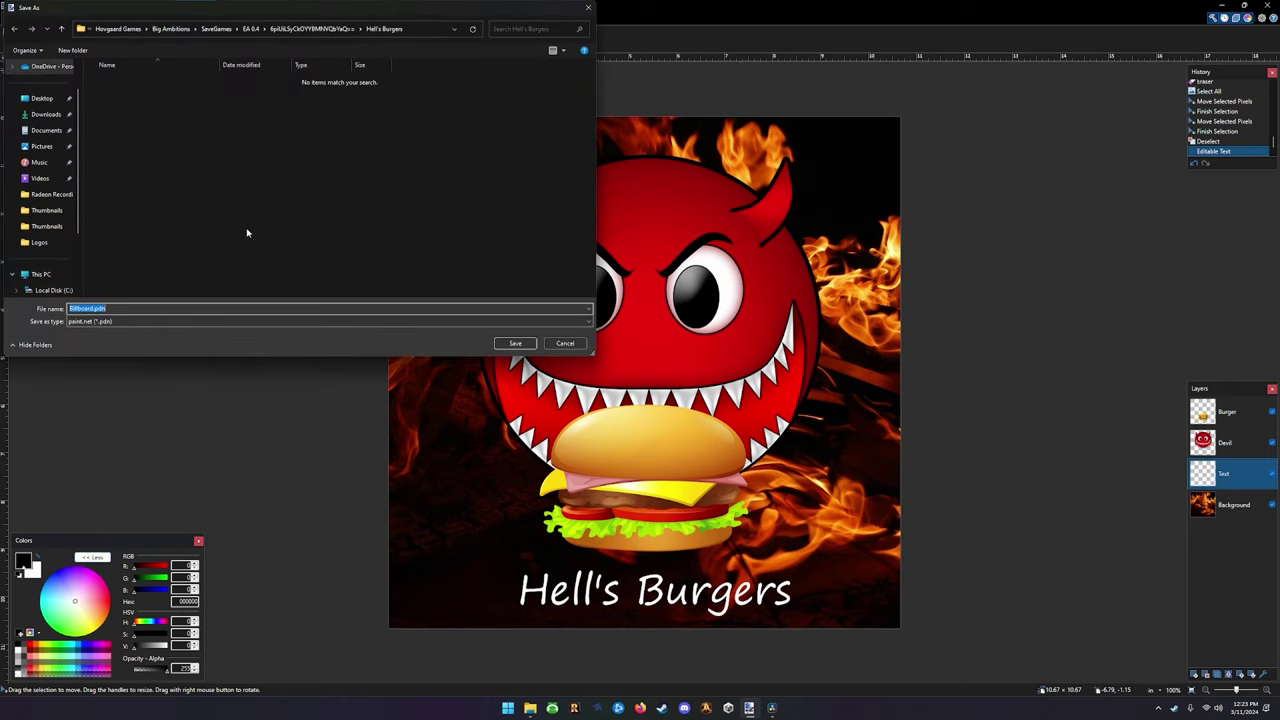
click(328, 30)
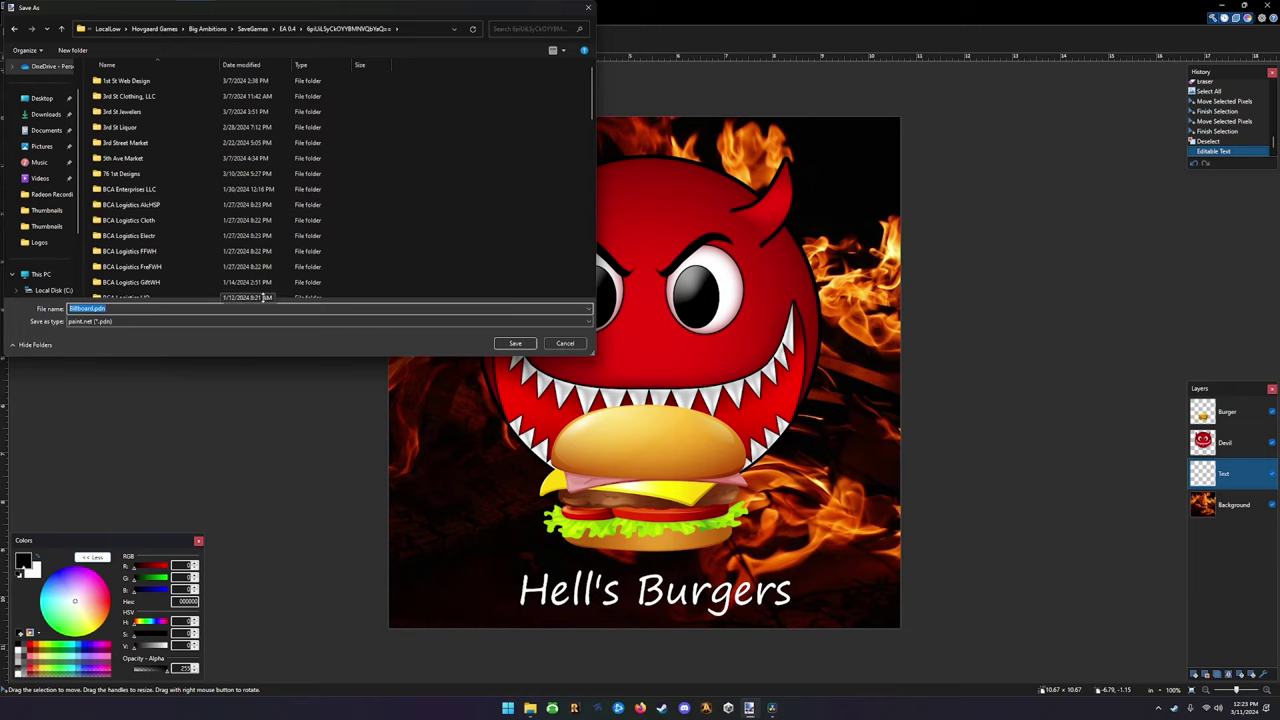
text(B)
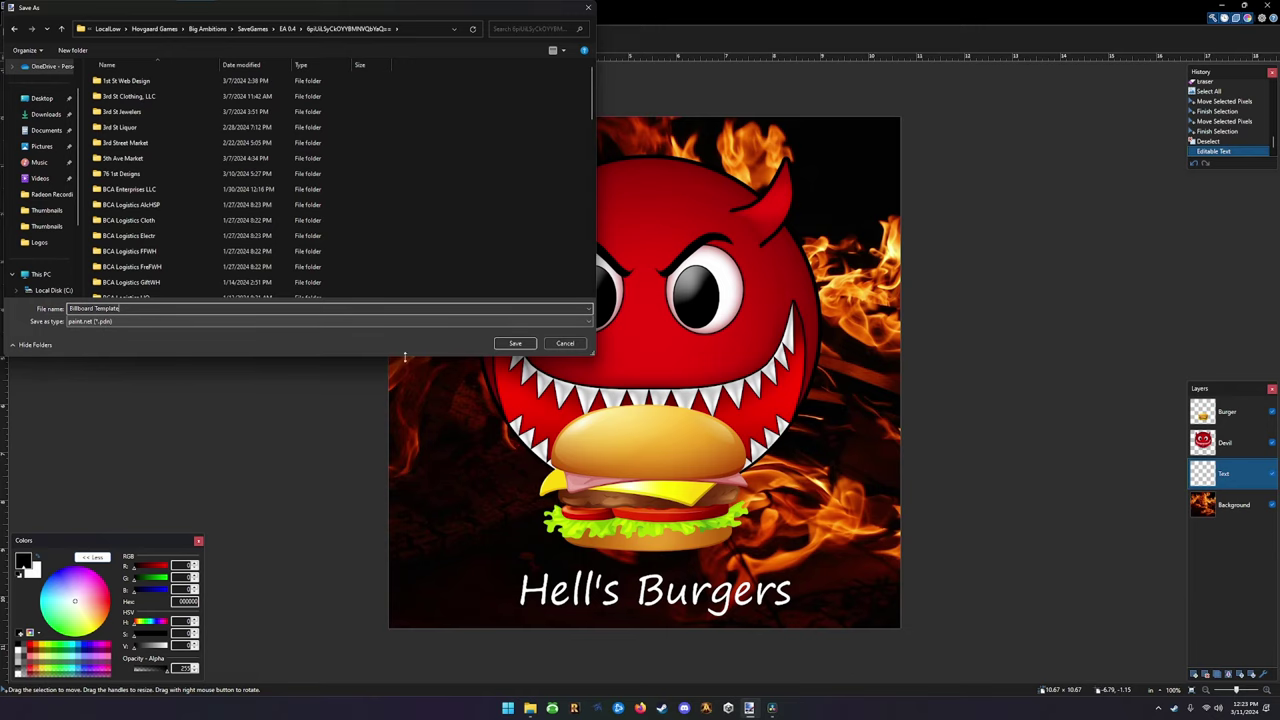
click(515, 344)
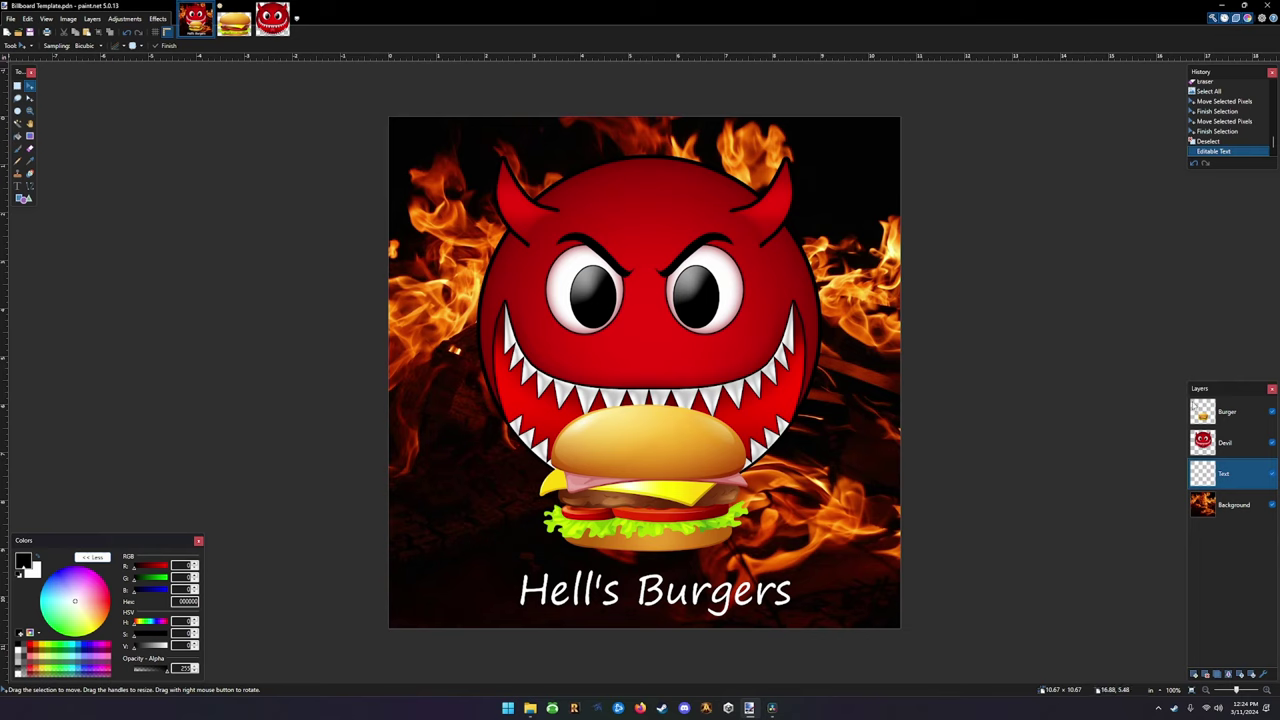
click(1226, 442)
click(1226, 412)
click(1224, 473)
click(1233, 504)
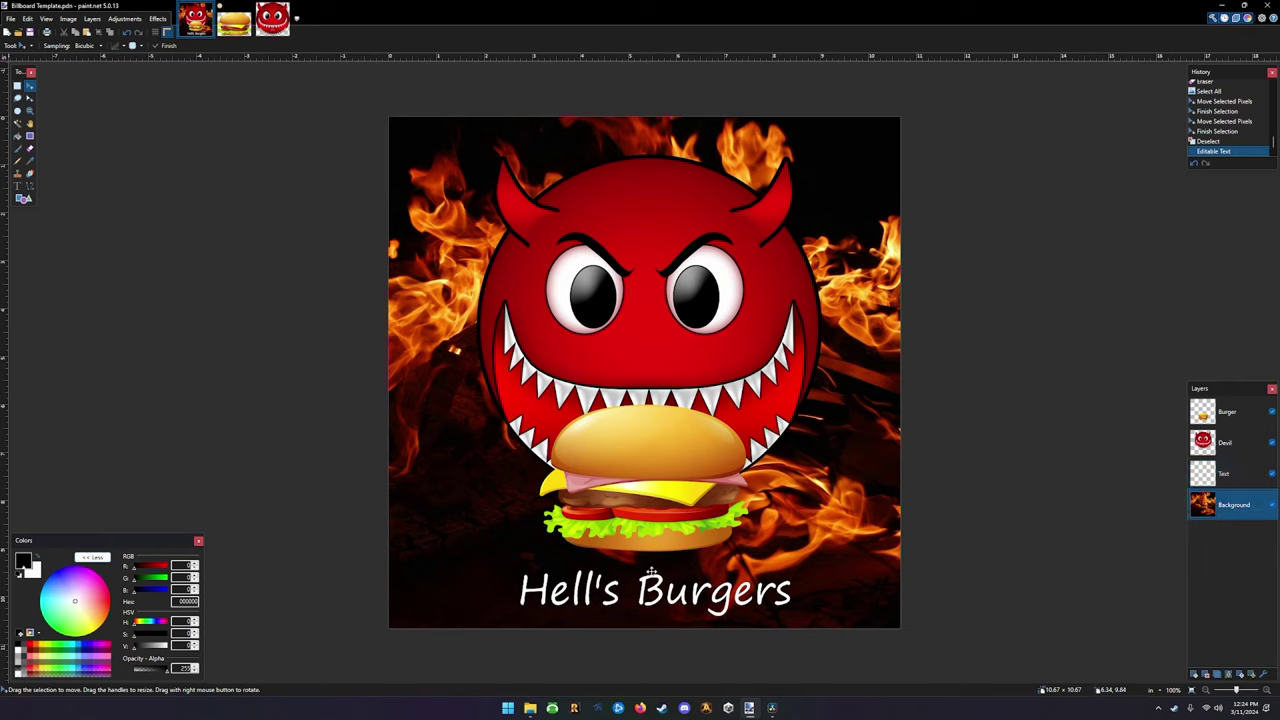
Export the composition in JPEG format as Billboard.jpg in the Hell's Burgers folder, replacing the existing file and flattening the layers
click(9, 19)
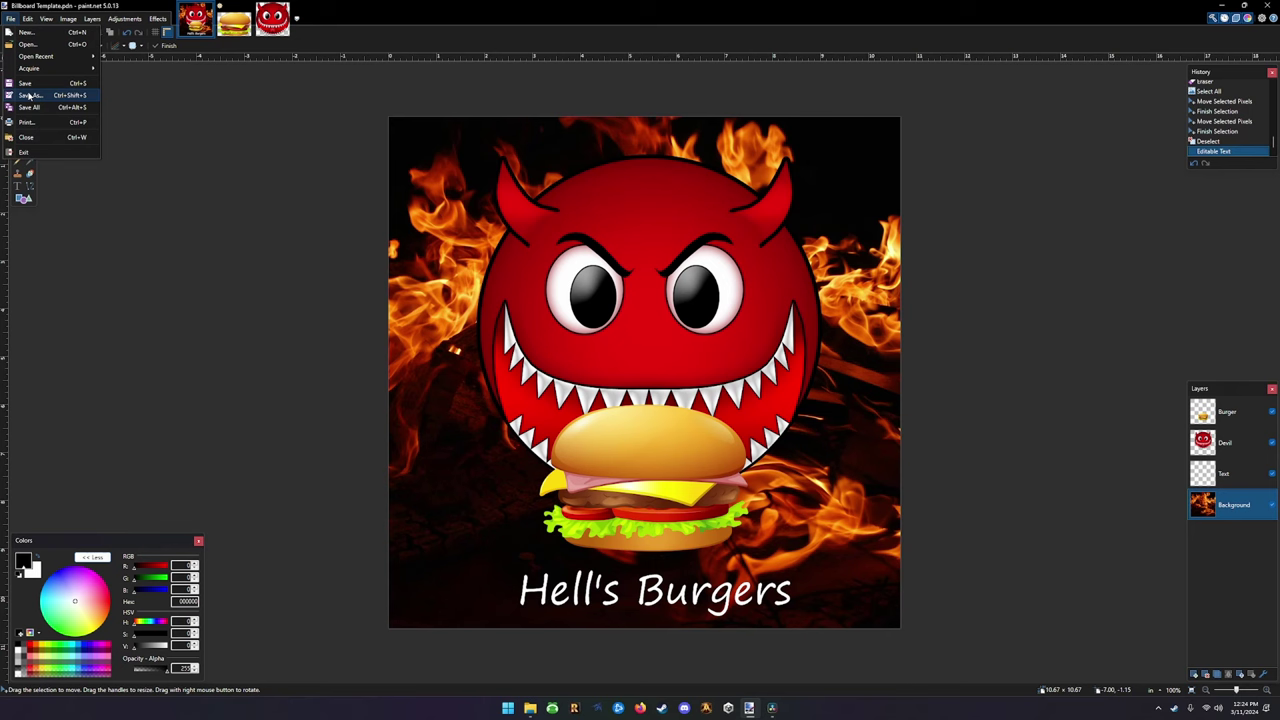
click(29, 96)
click(112, 322)
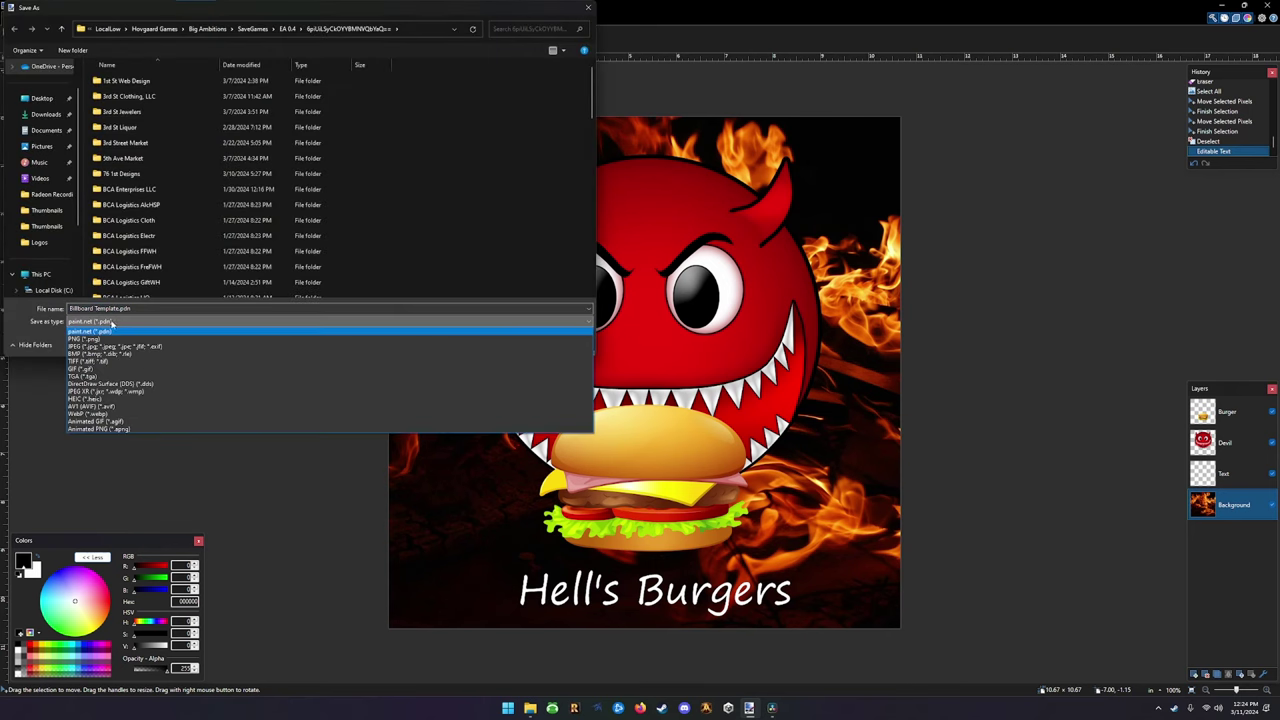
click(112, 346)
scroll(349, 258, down, 5)
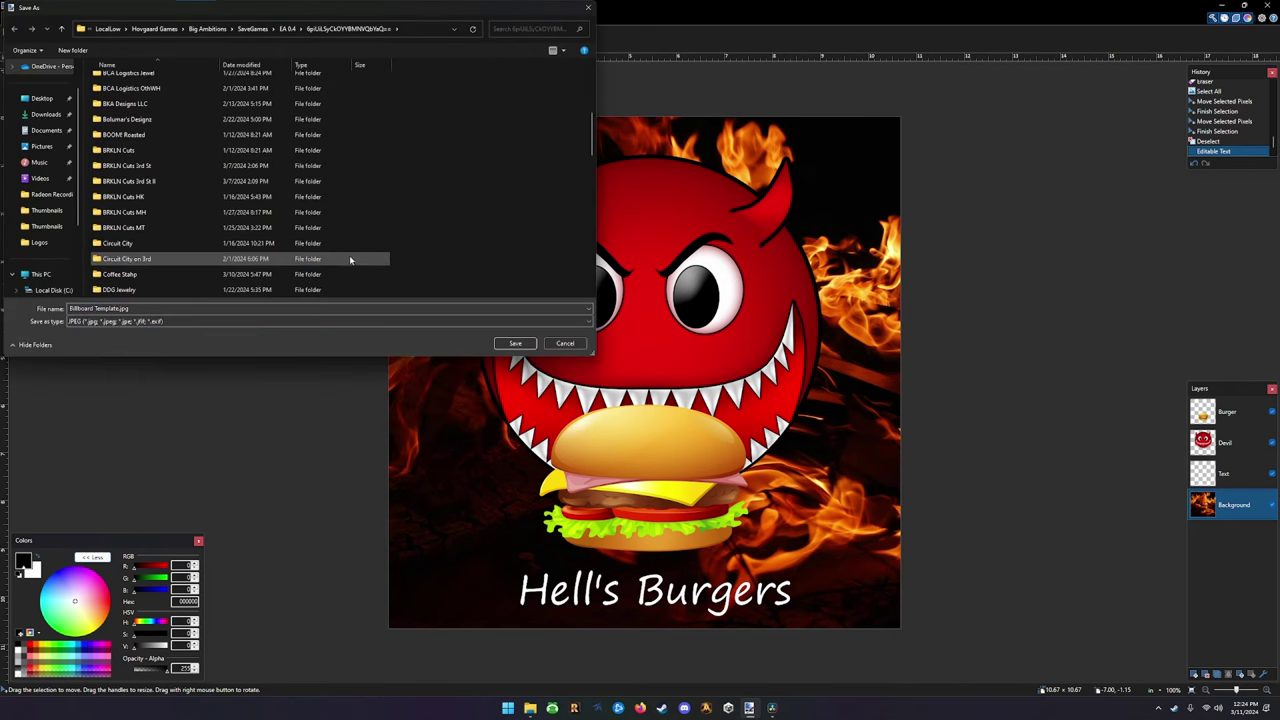
scroll(250, 240, down, 5)
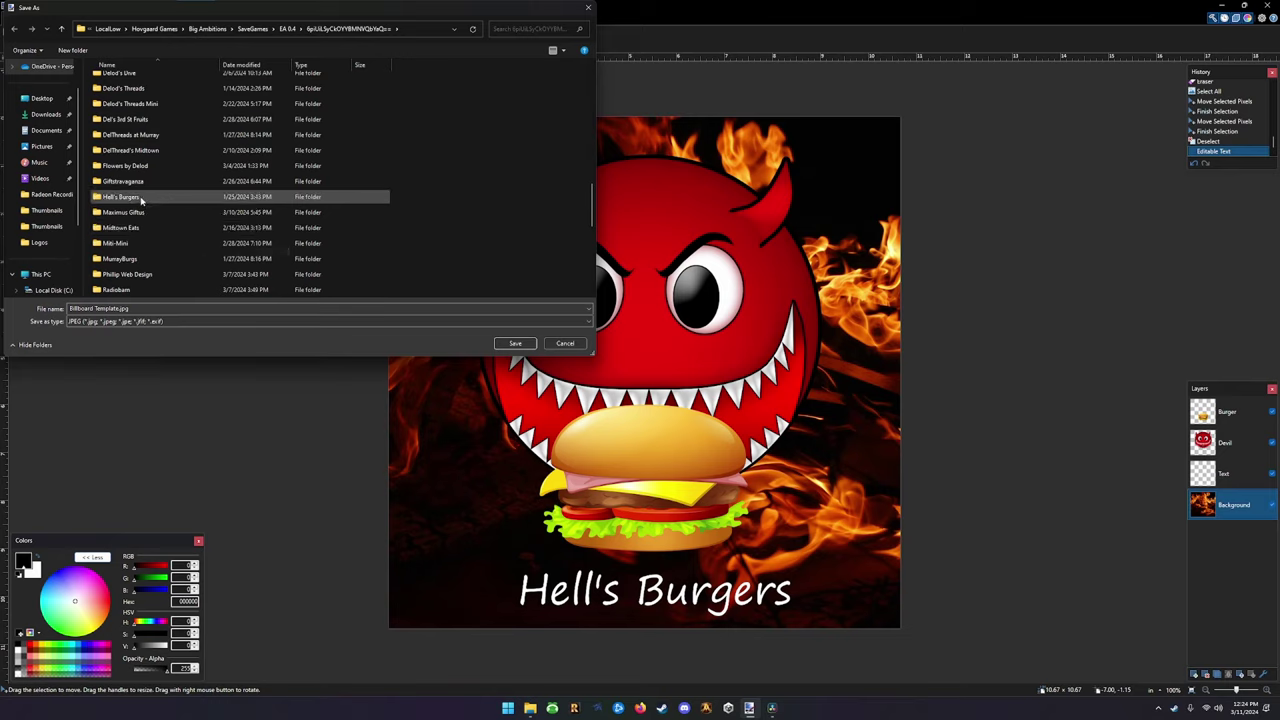
double_click(143, 196)
click(116, 100)
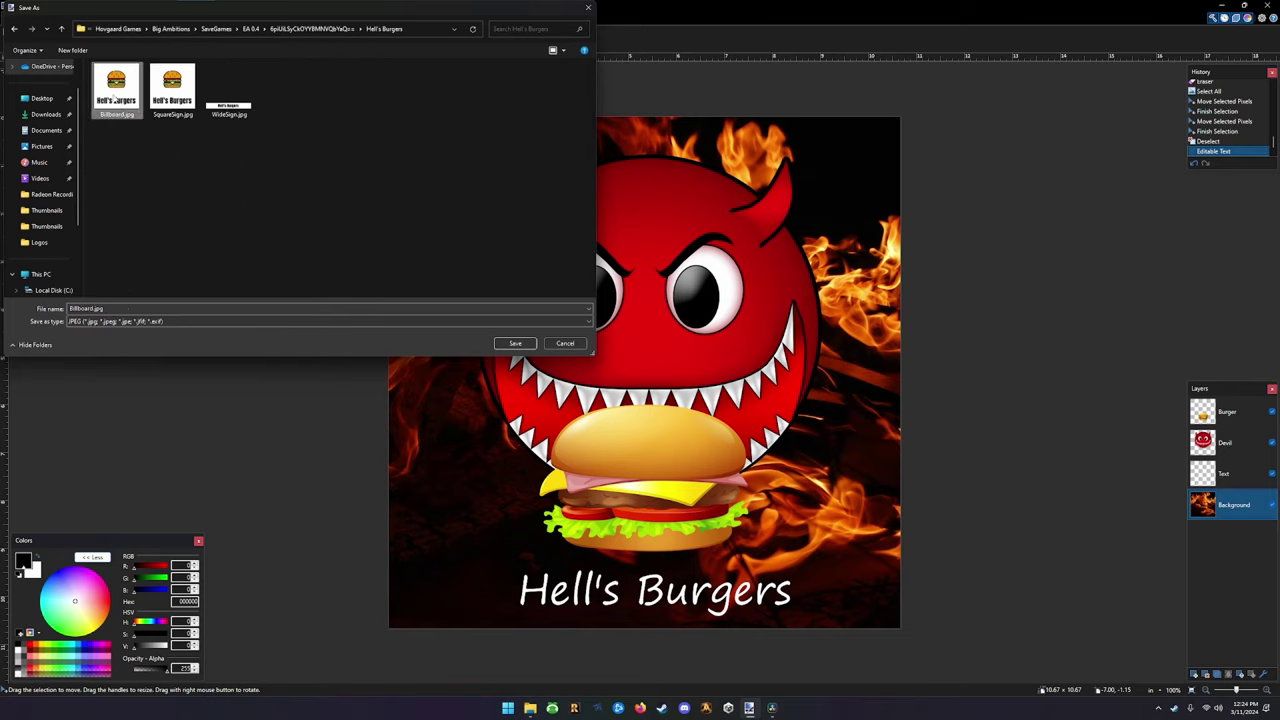
click(518, 345)
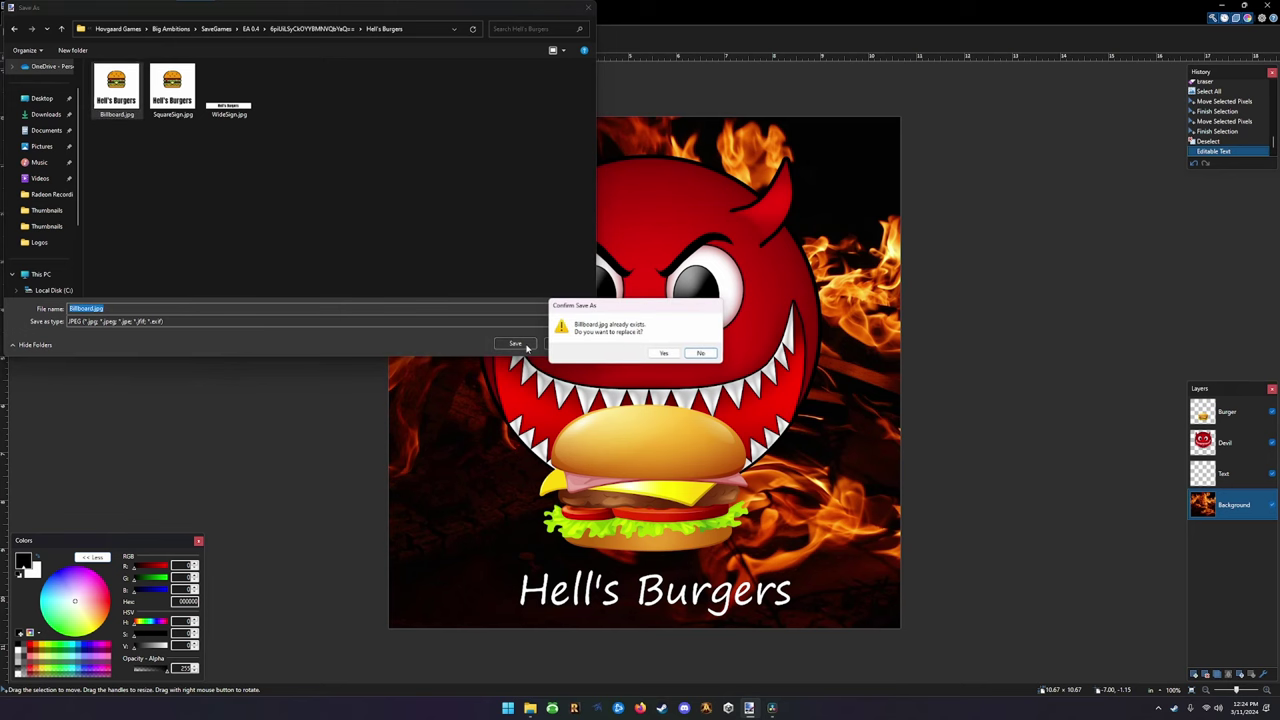
click(665, 354)
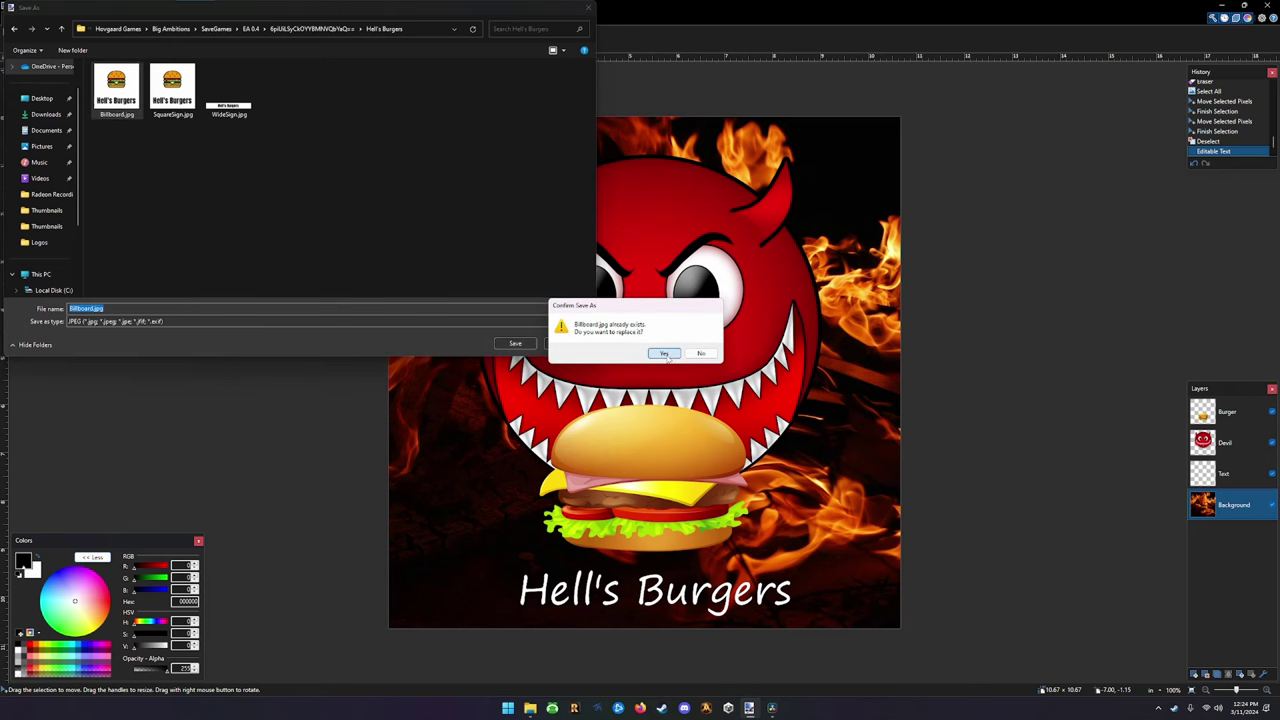
click(791, 503)
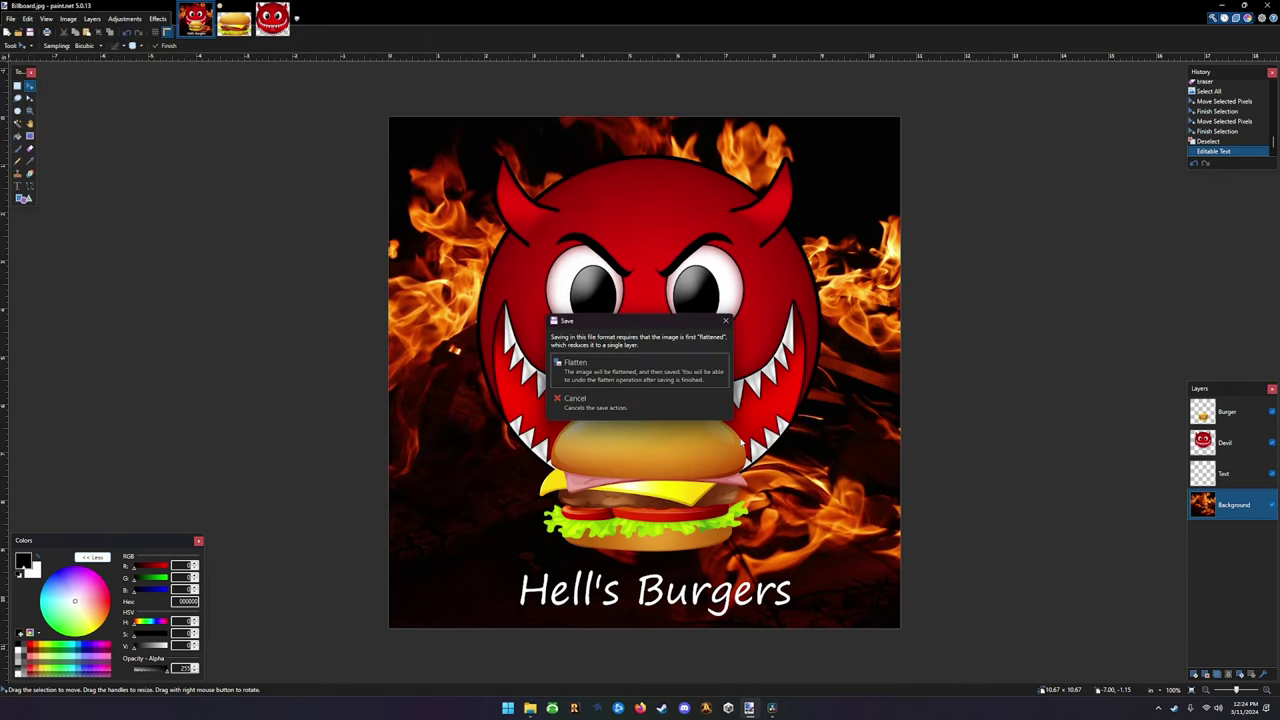
click(645, 375)
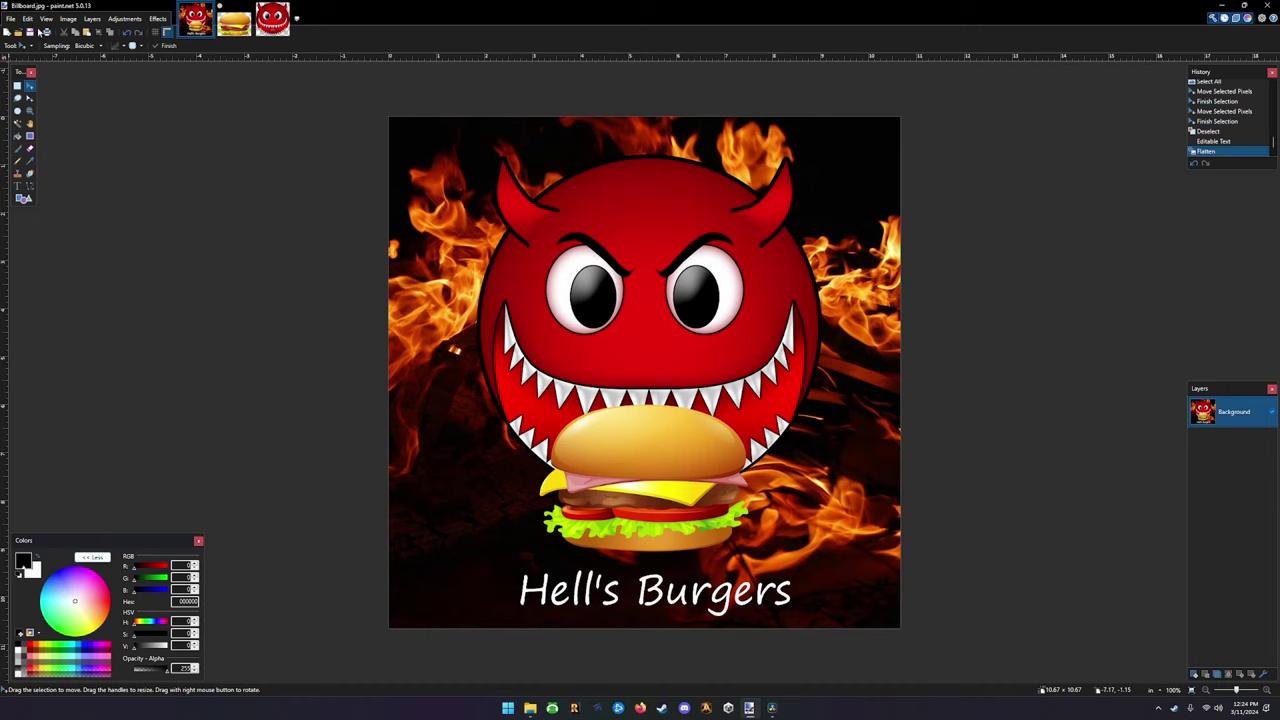
Save the flattened image also as SquareSign.jpg in the Hell's Burgers folder, replacing the existing file, at JPEG quality 100
click(11, 19)
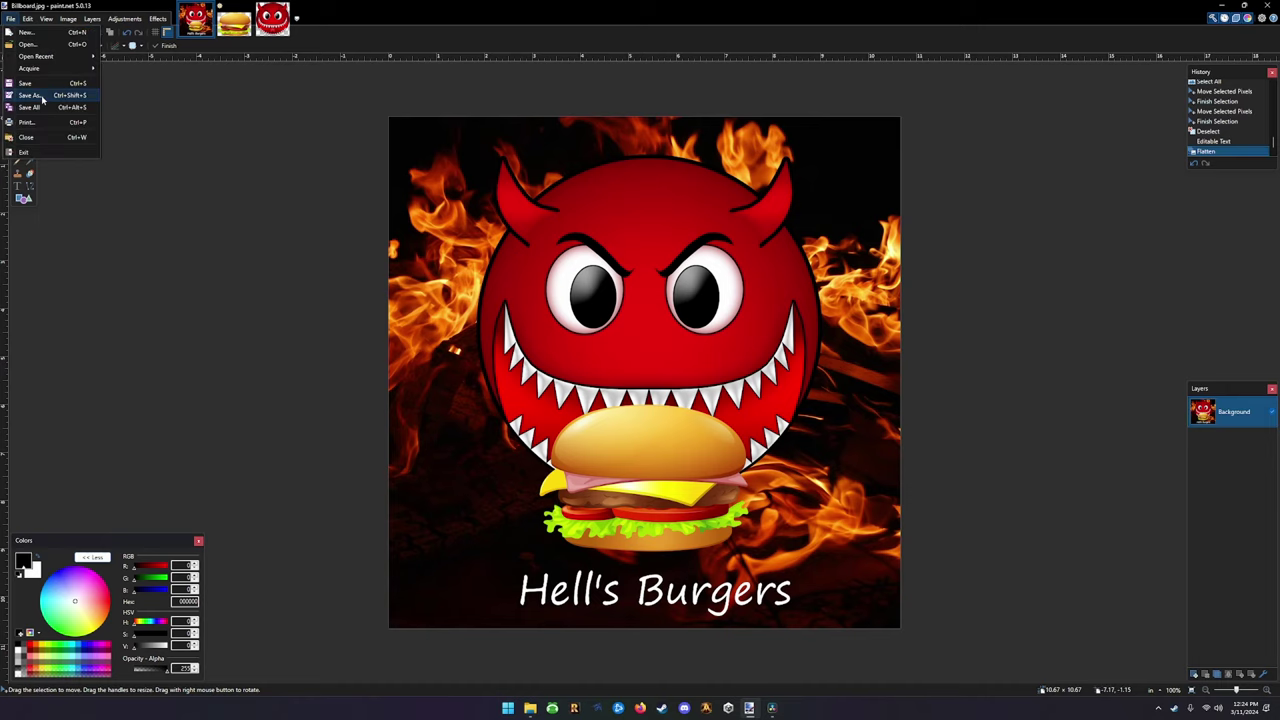
click(43, 96)
click(184, 104)
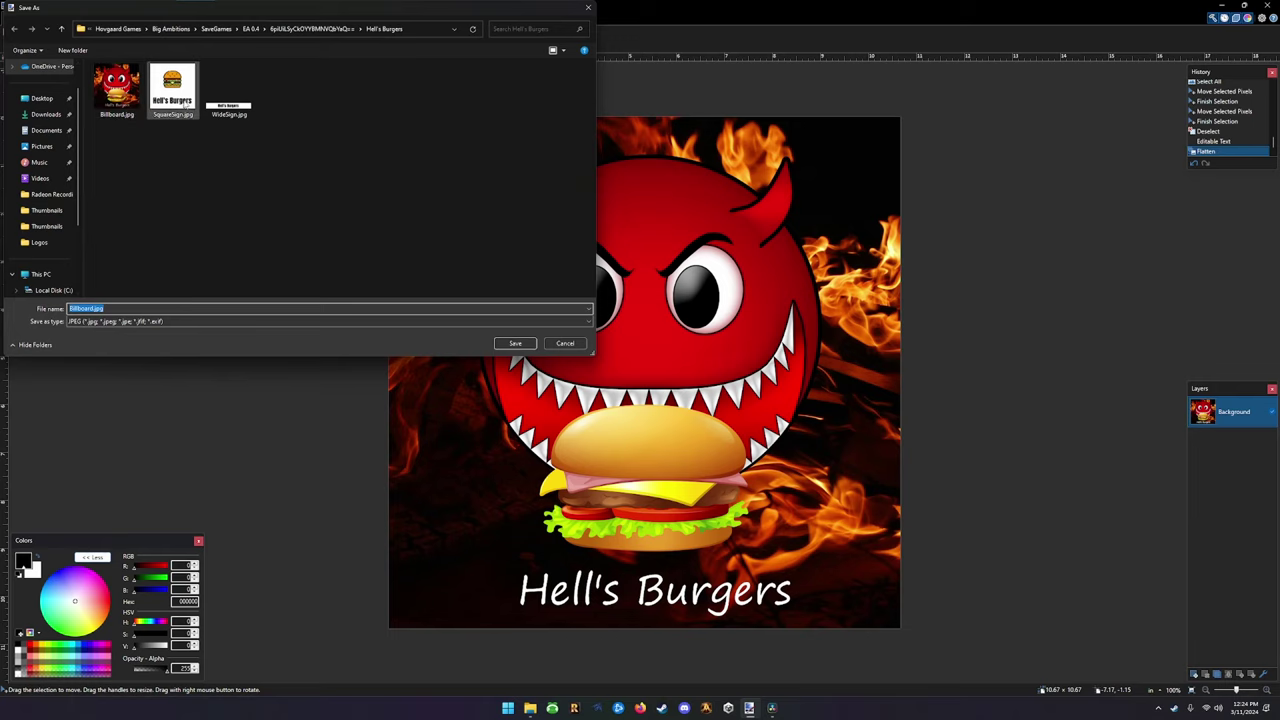
click(515, 343)
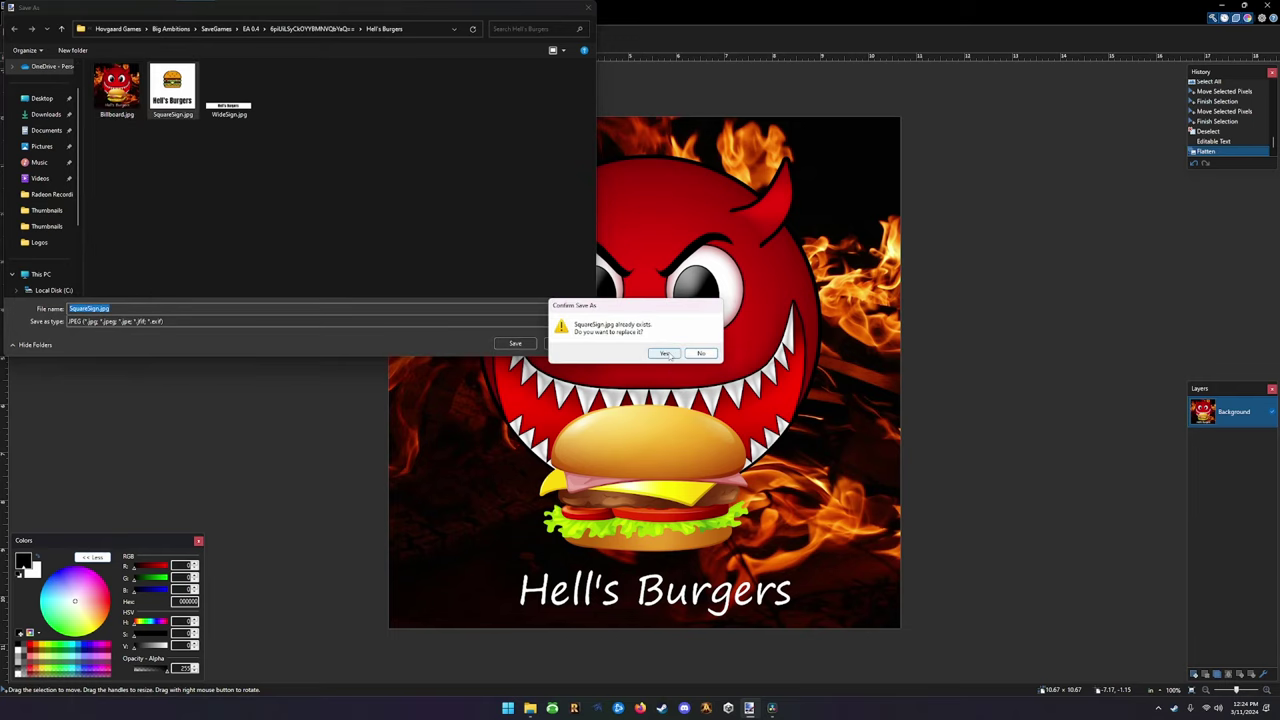
click(667, 354)
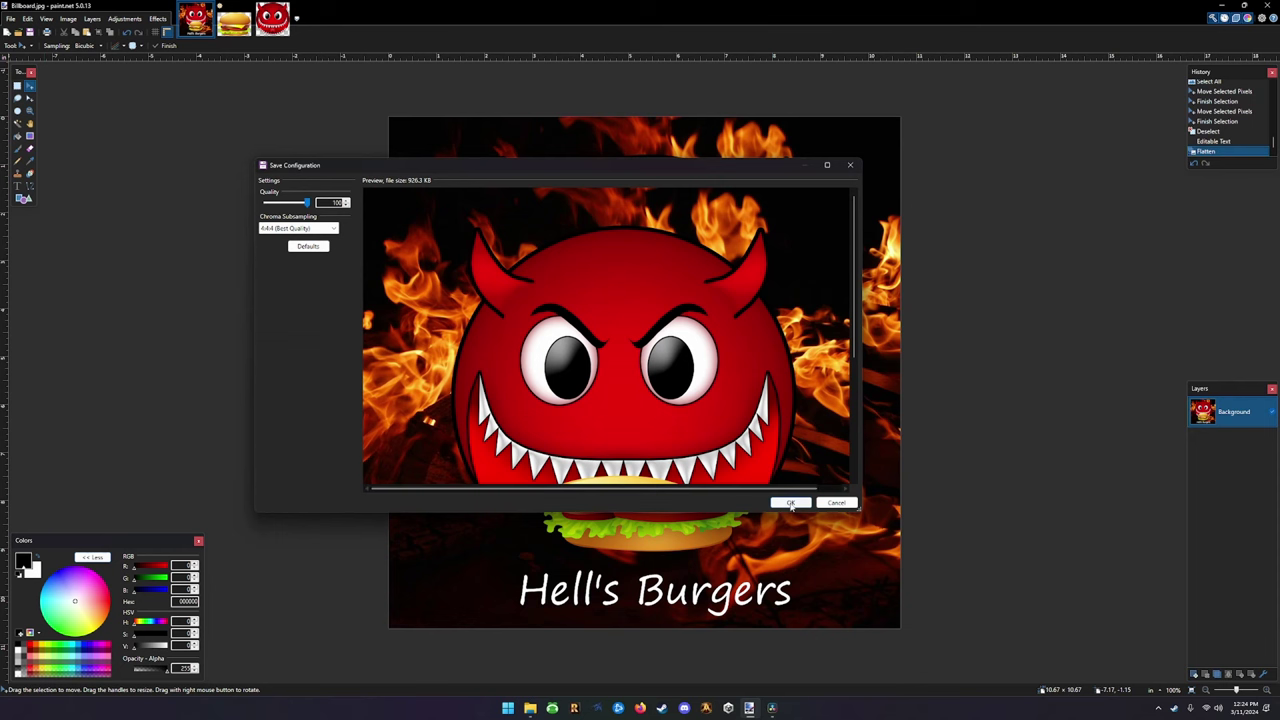
click(765, 485)
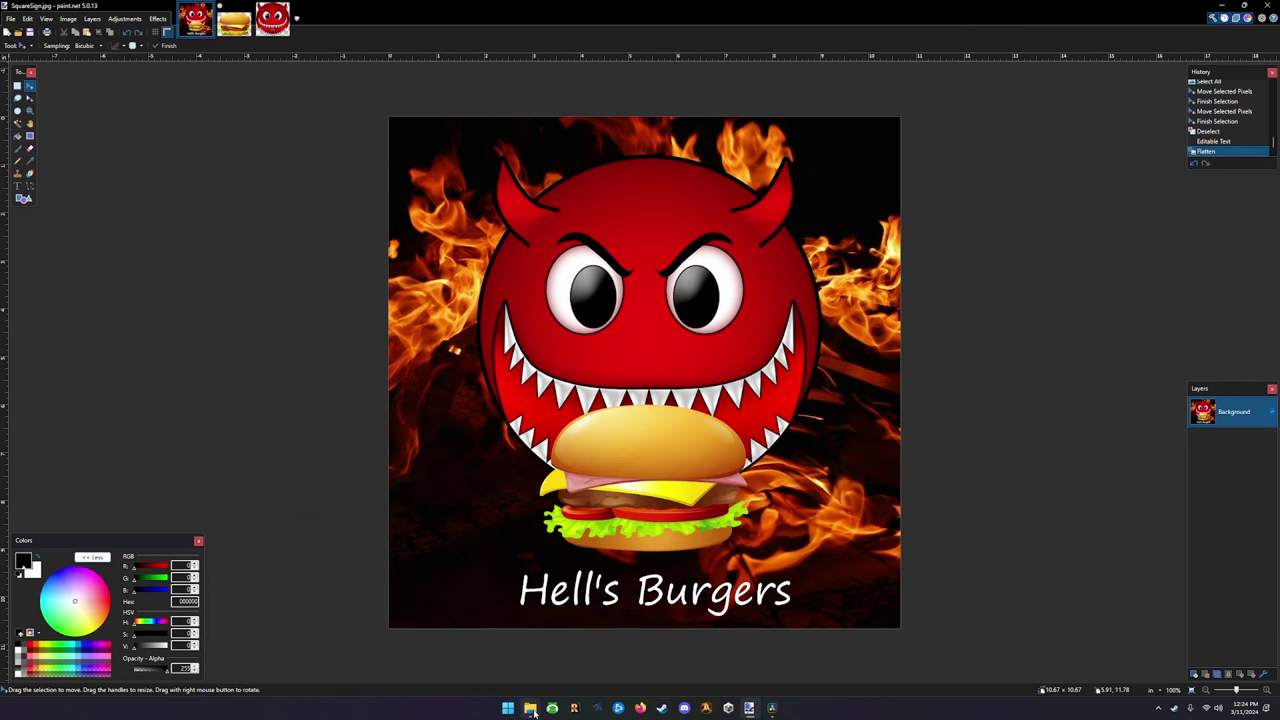
Examine the sign images in the Hell's Burgers folder, then return to the image editor
click(531, 708)
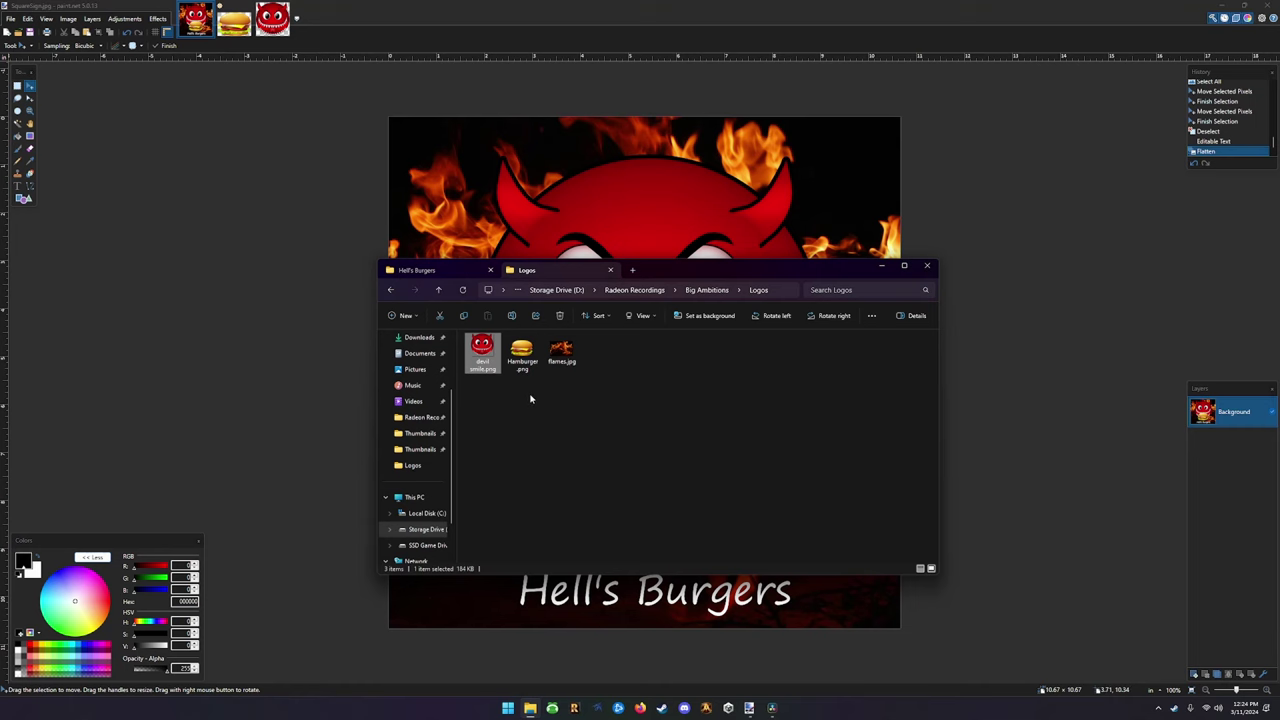
click(417, 270)
click(612, 380)
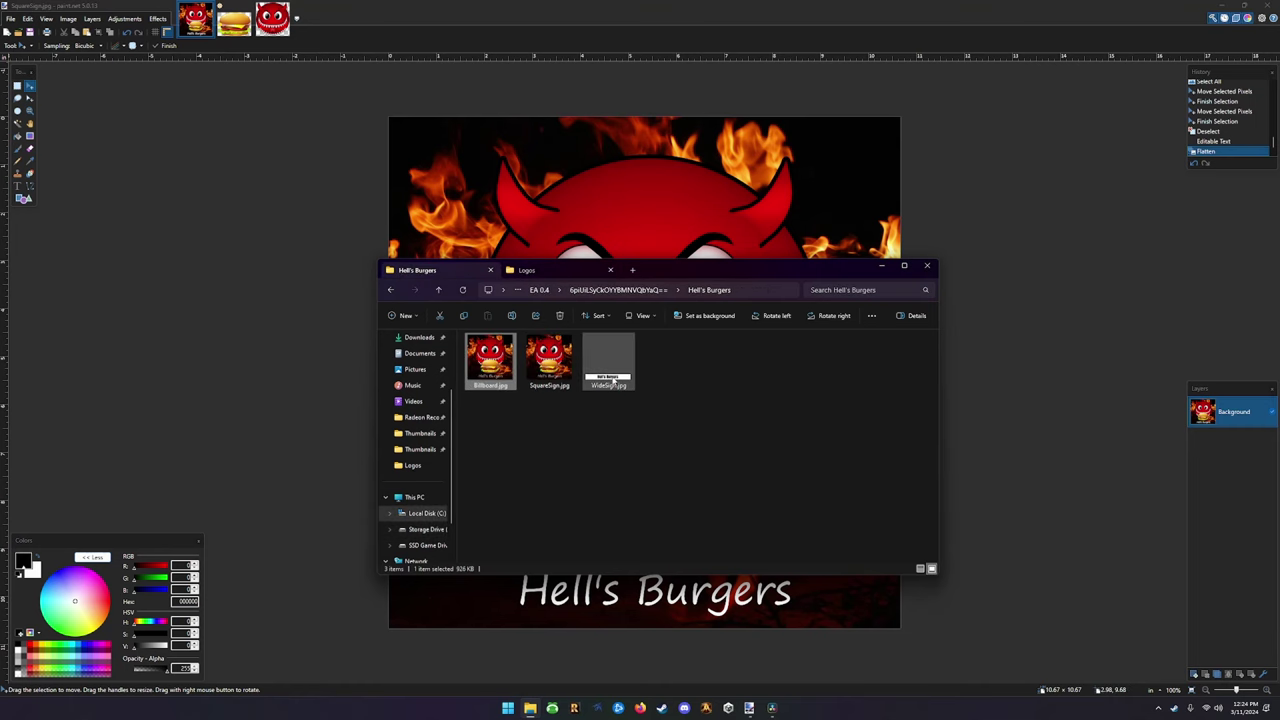
click(165, 138)
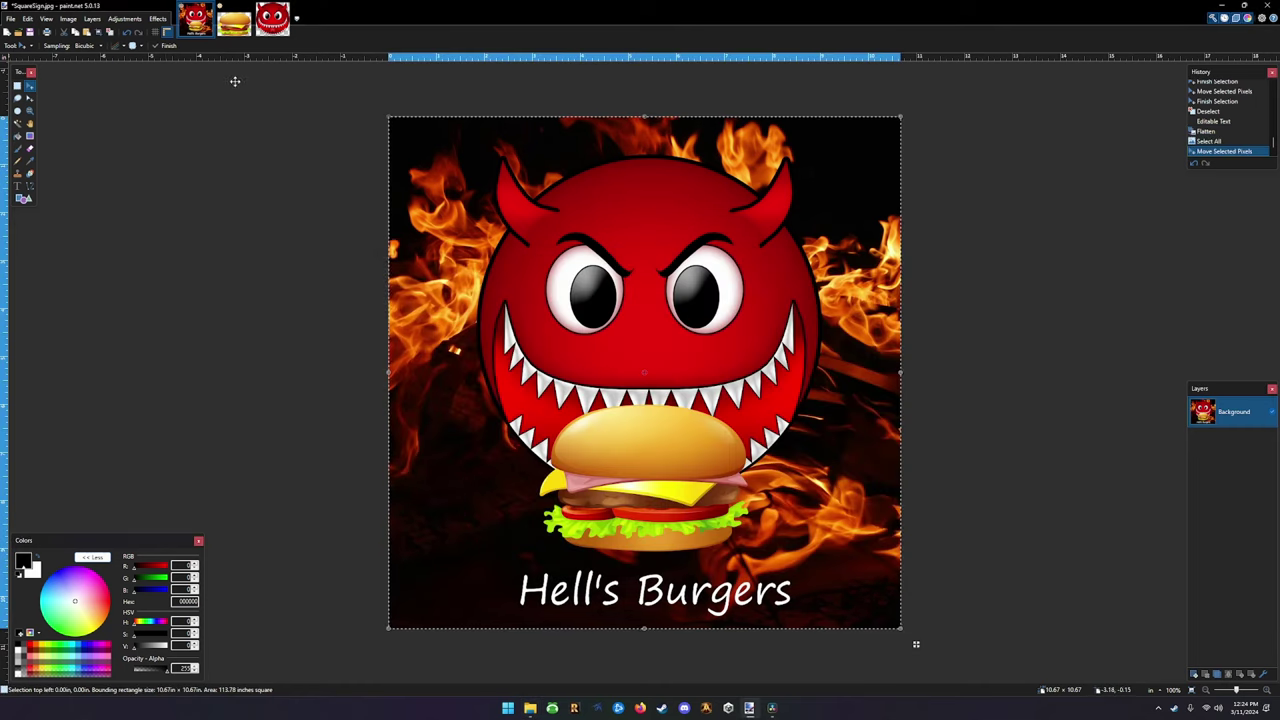
Close the hamburger, devil smile and SquareSign images, discarding any unsaved changes
click(247, 8)
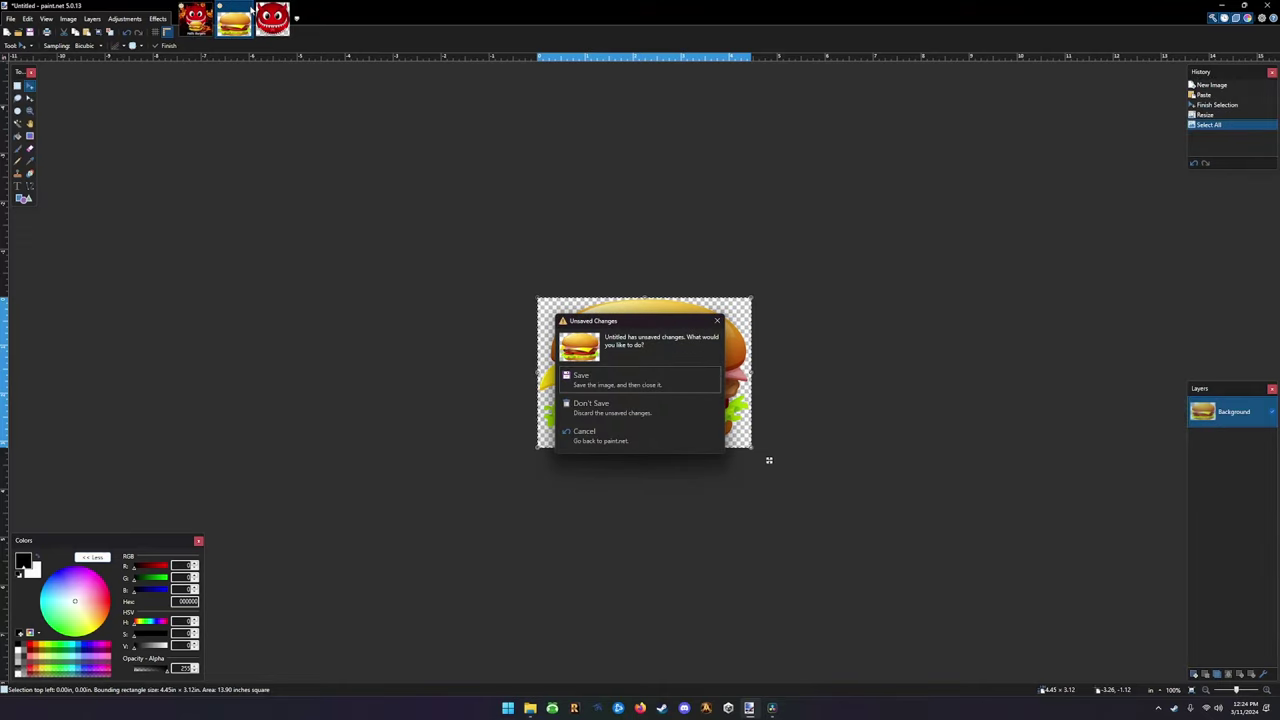
click(600, 410)
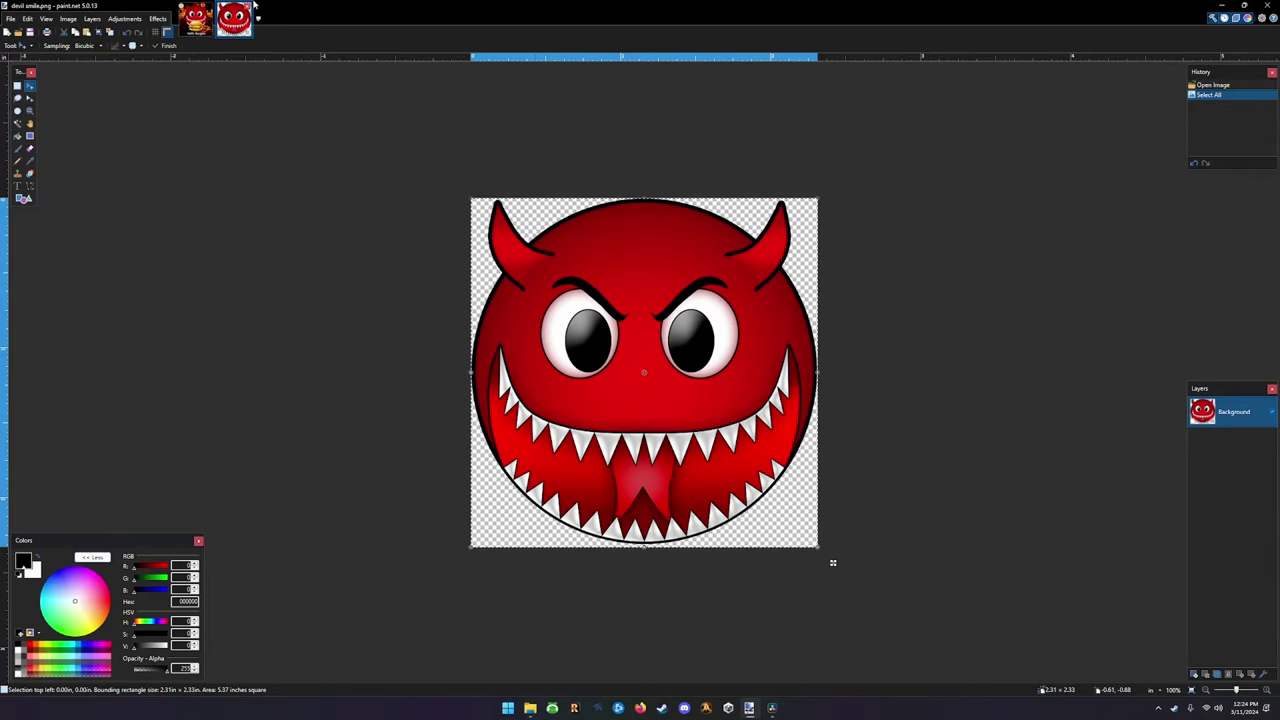
click(253, 6)
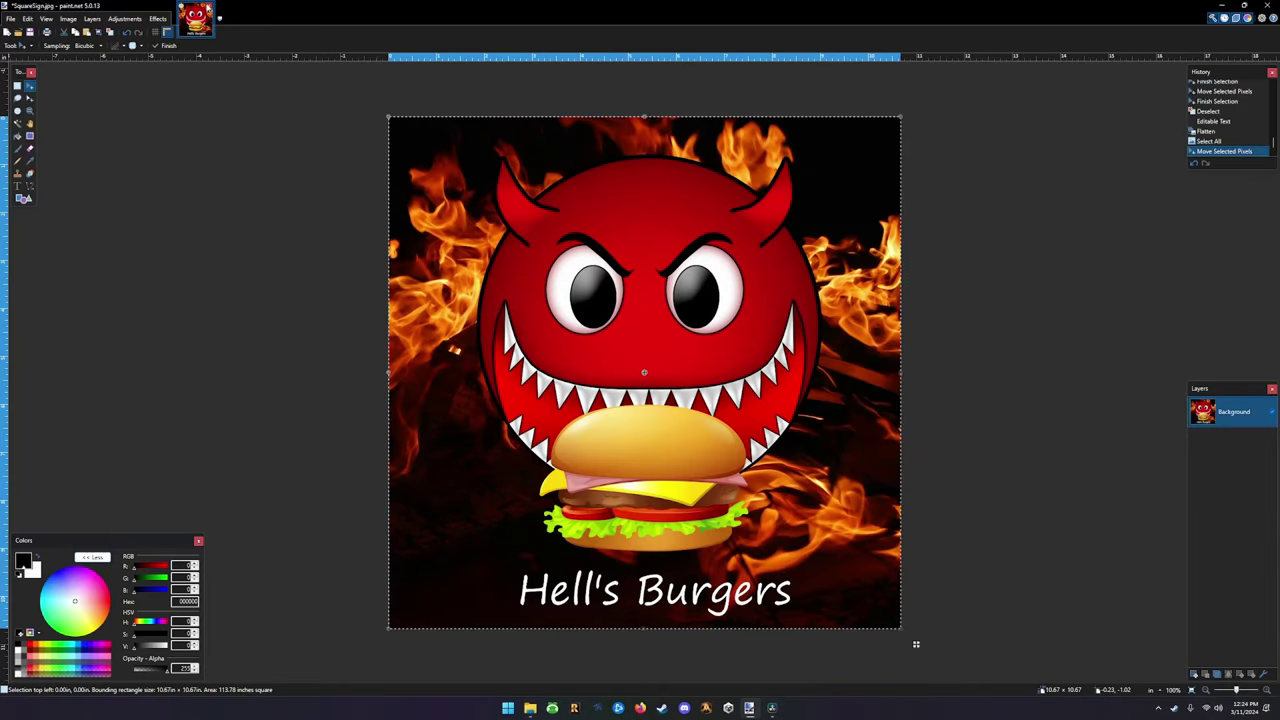
click(208, 6)
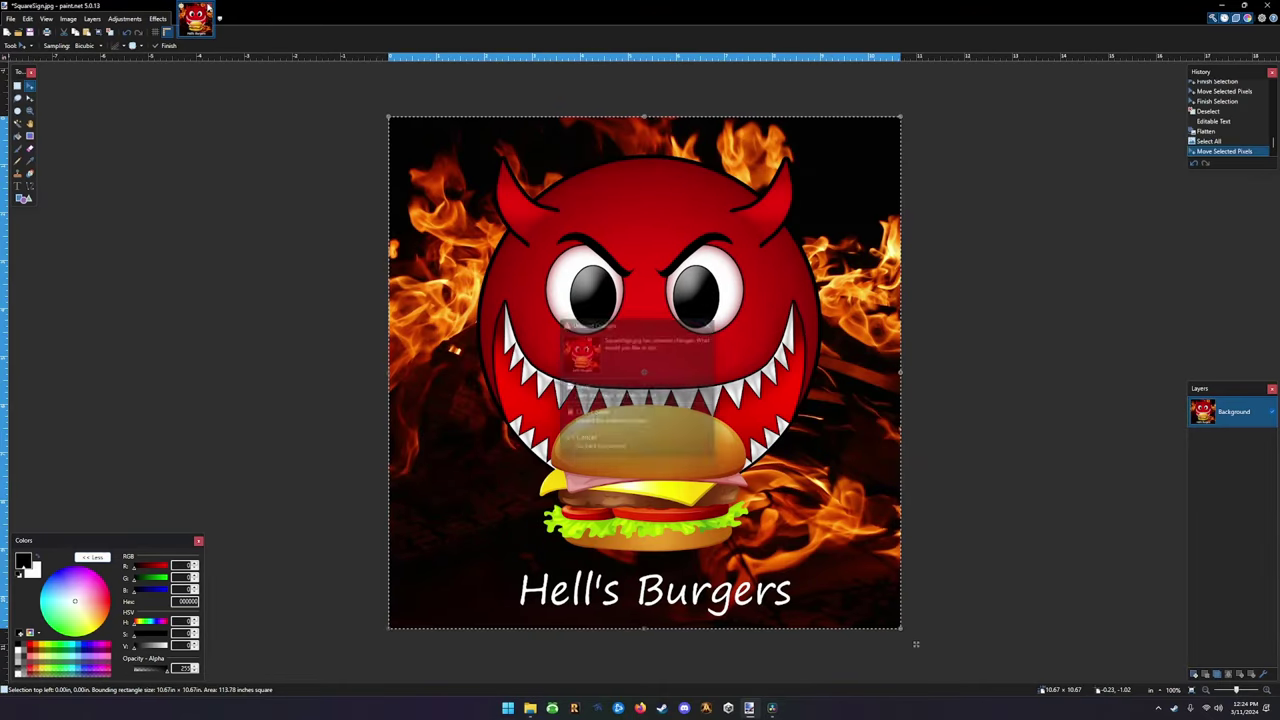
click(640, 421)
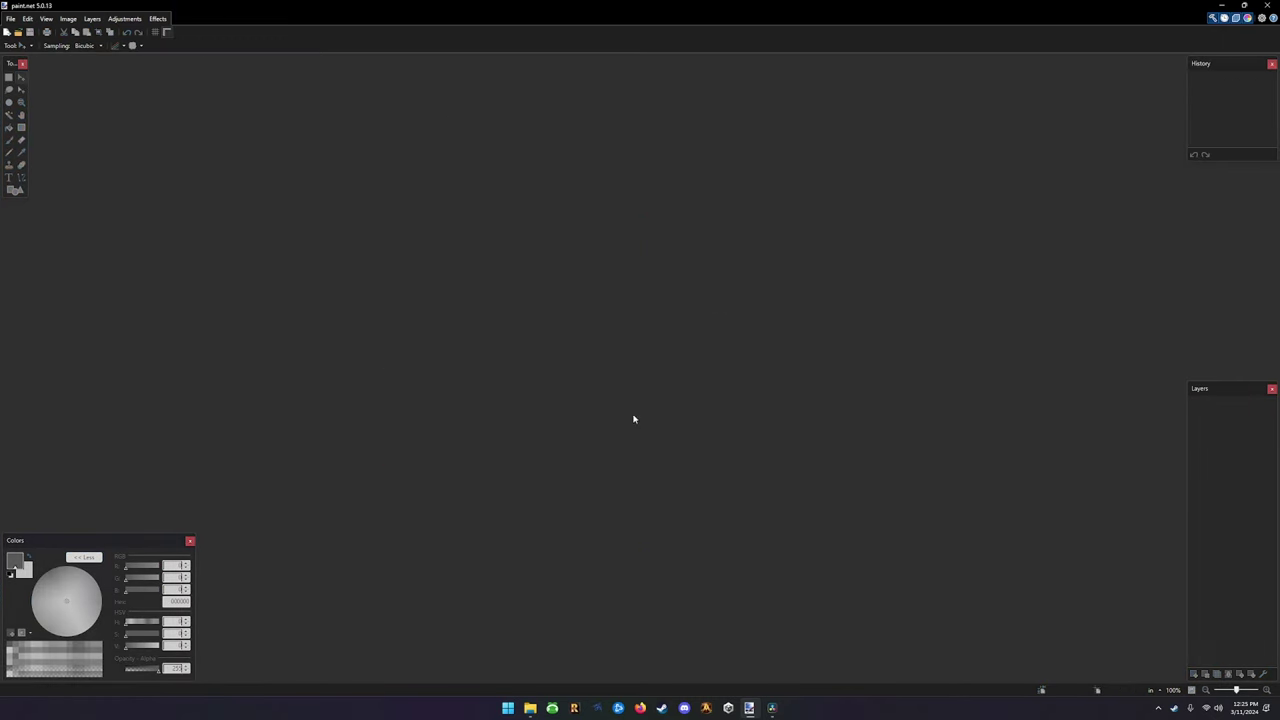
Open WideSign.jpg from the Hell's Burgers folder for editing and erase its entire content
click(530, 708)
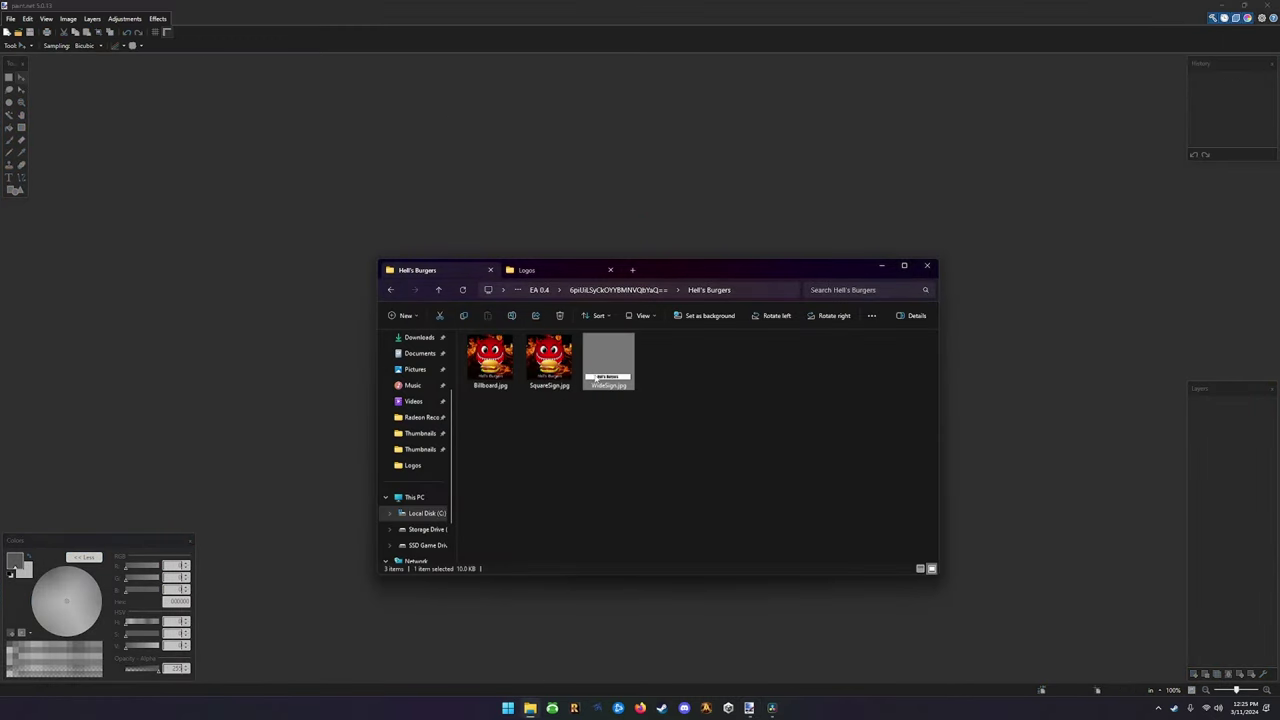
mouse_move(596, 378)
mouse_down()
mouse_move(612, 390)
mouse_move(706, 208)
mouse_up()
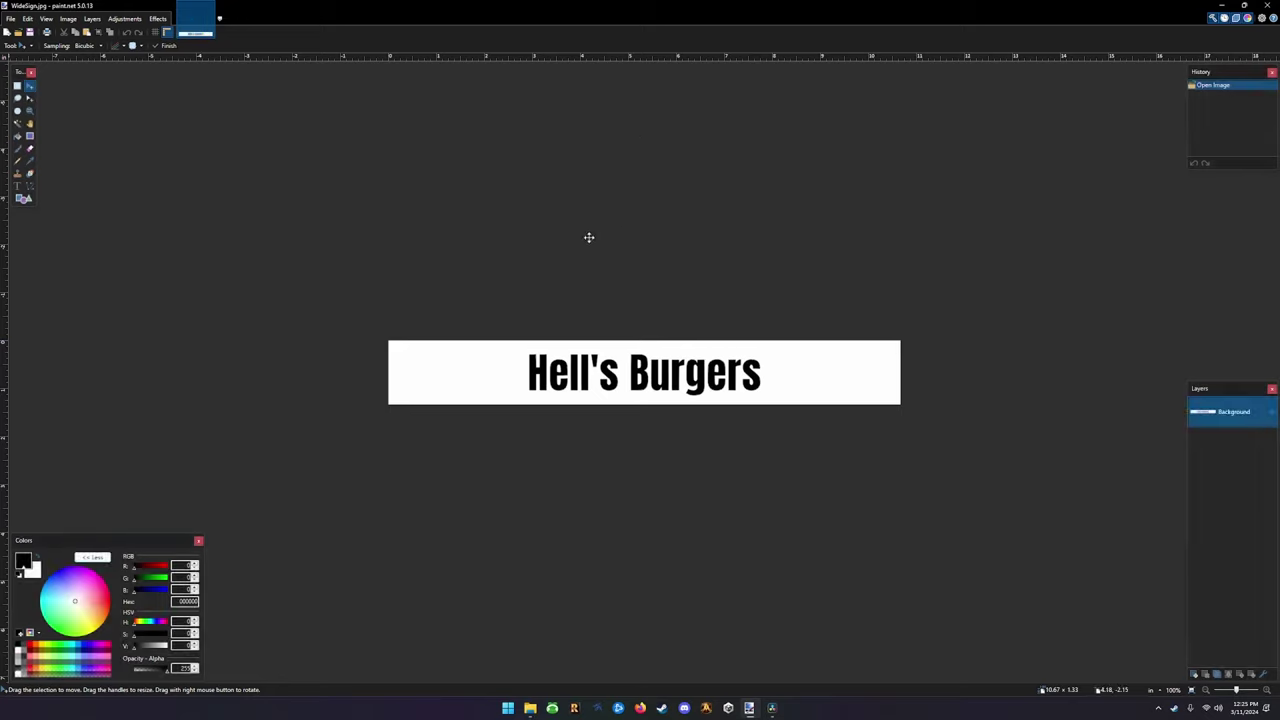
key(ctrl+a)
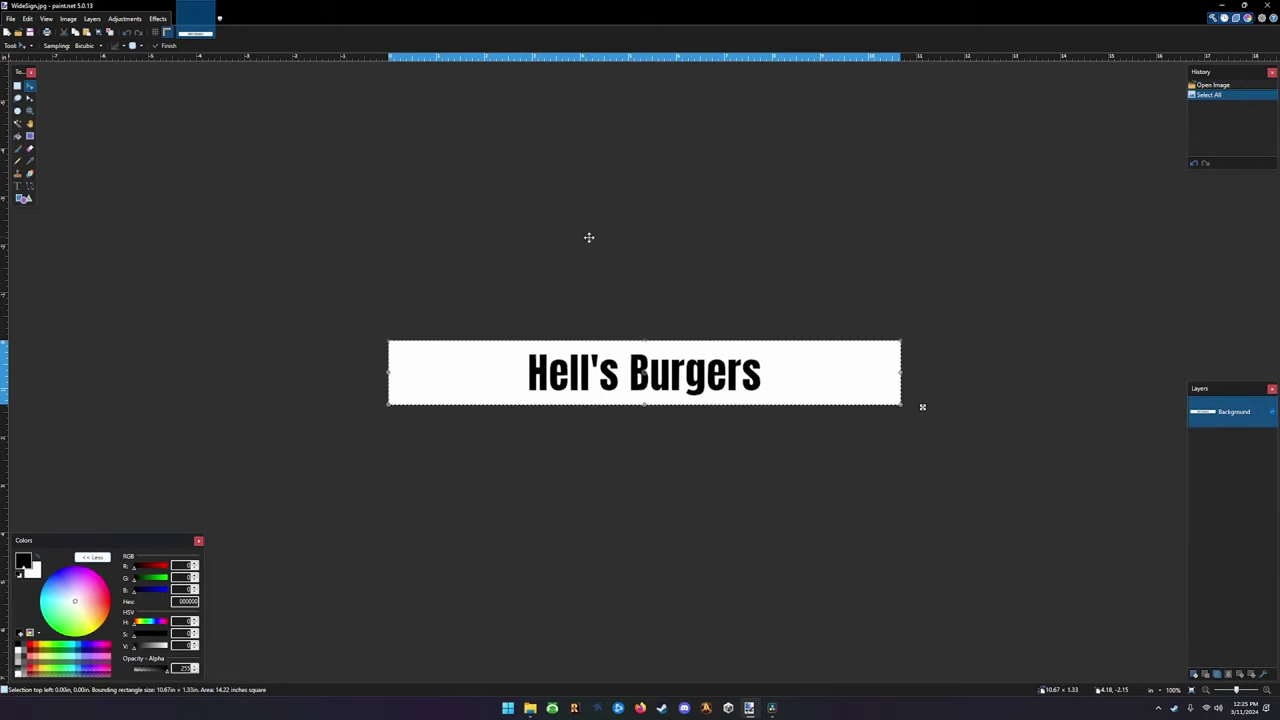
key(Delete)
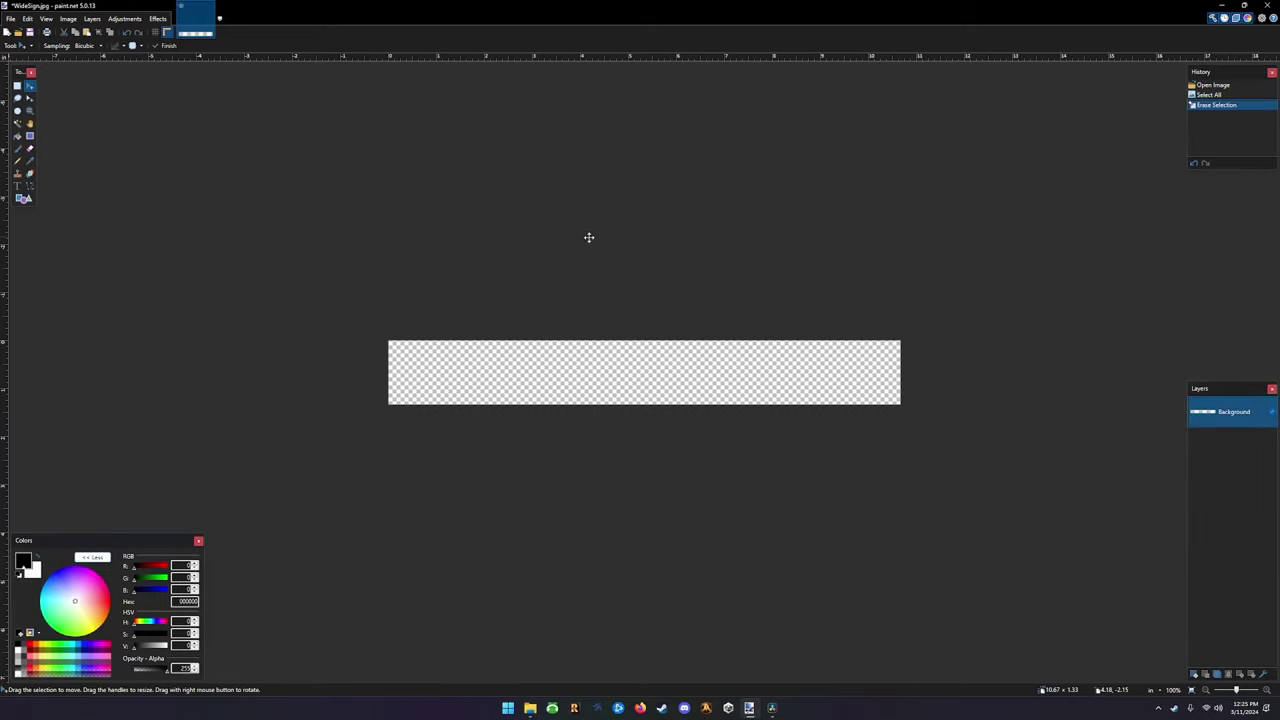
Add two layers above Background, name the lower one Text and the upper one Devil, and make Background the active layer
click(1194, 675)
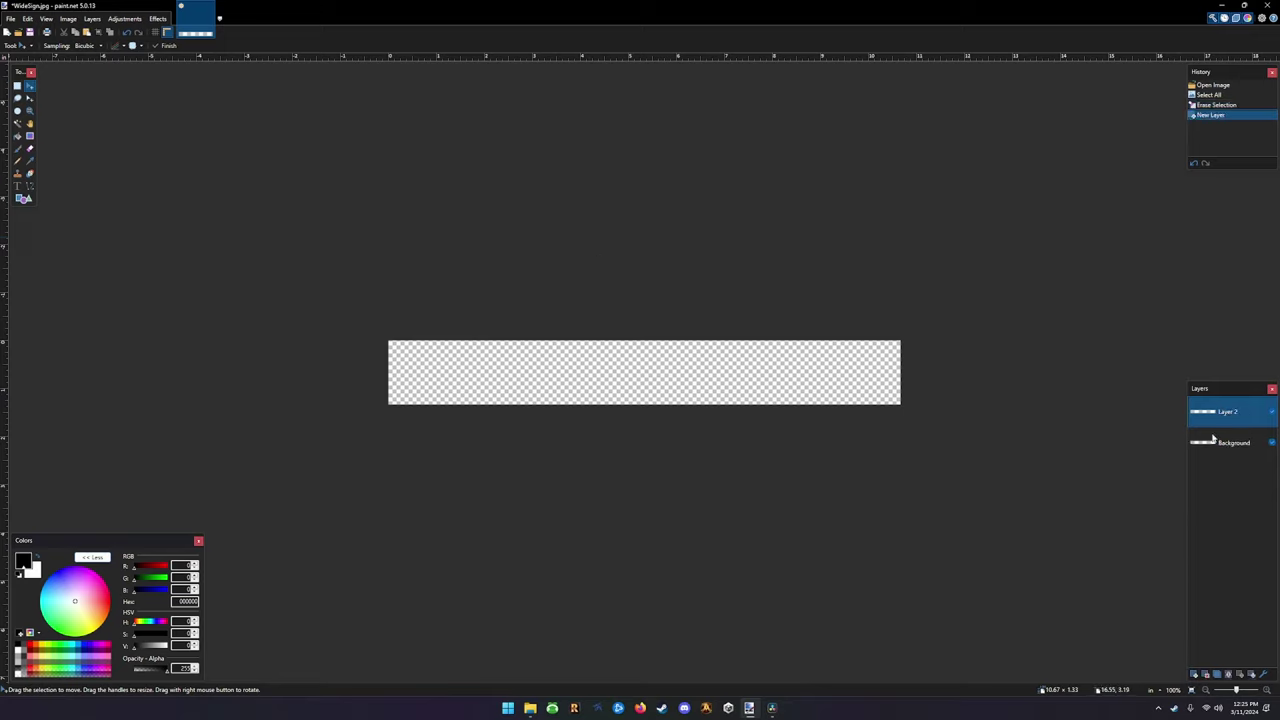
click(1194, 675)
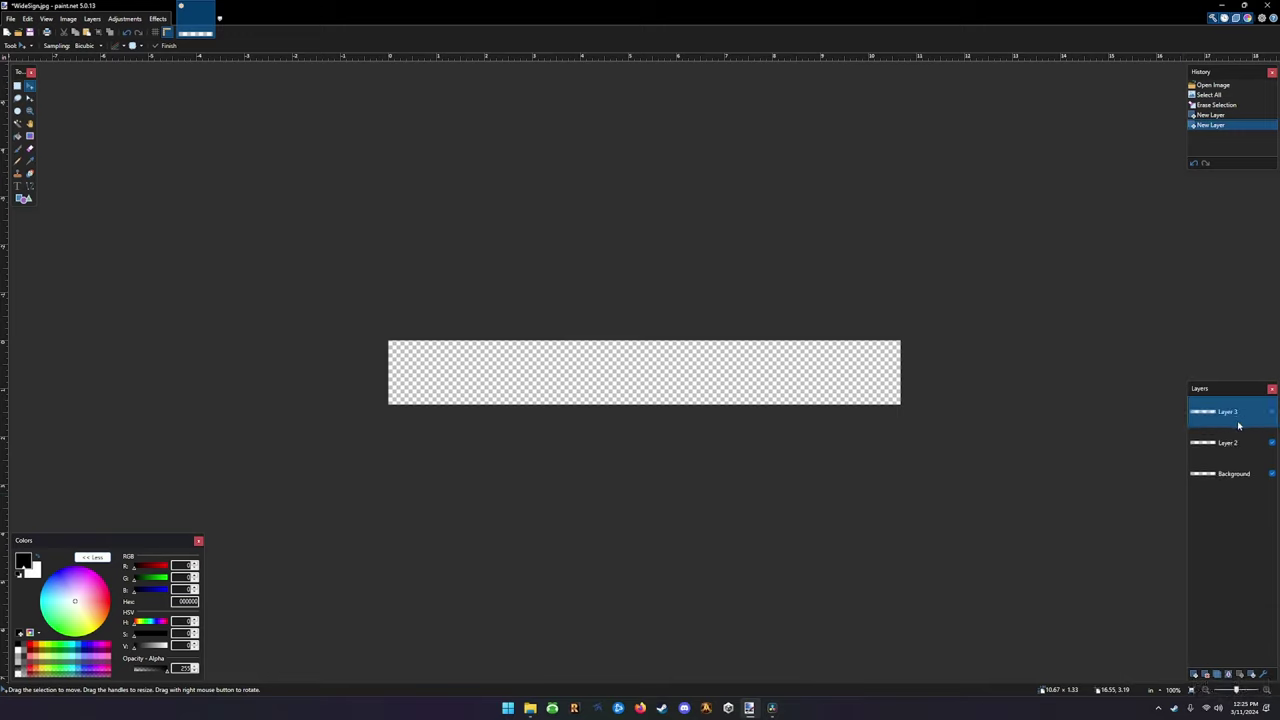
click(1231, 445)
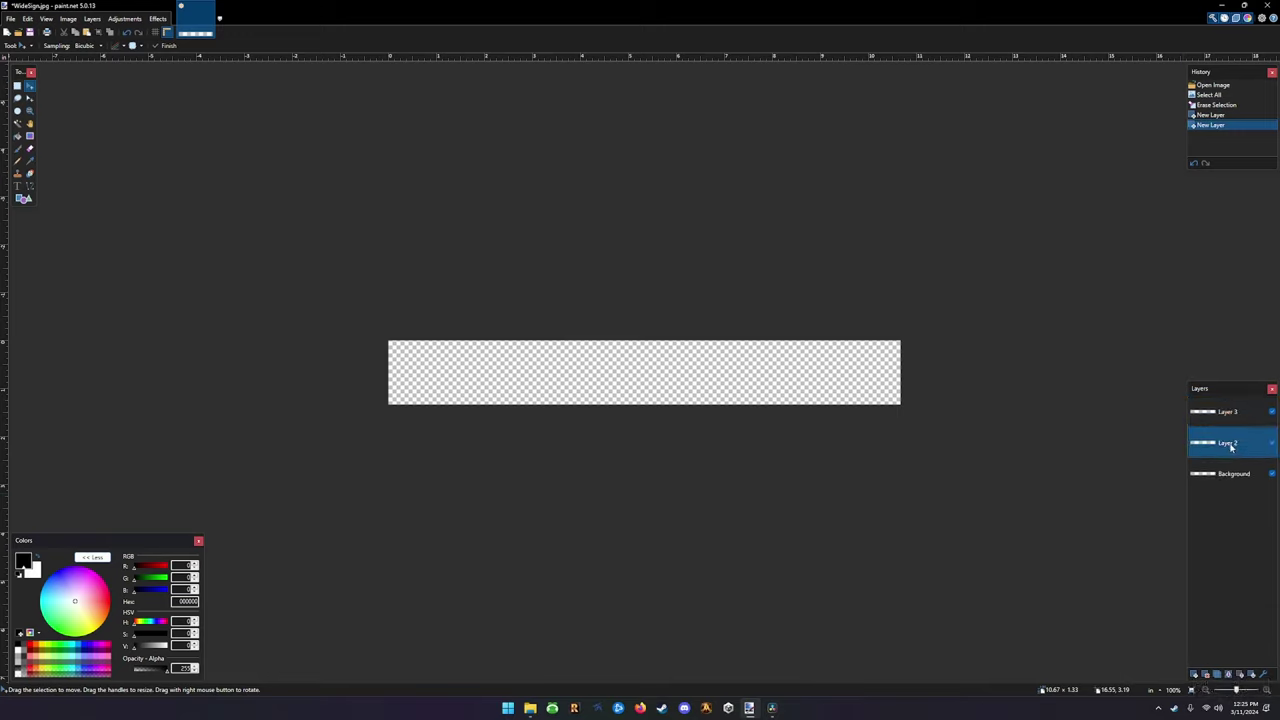
click(1262, 675)
text(Text)
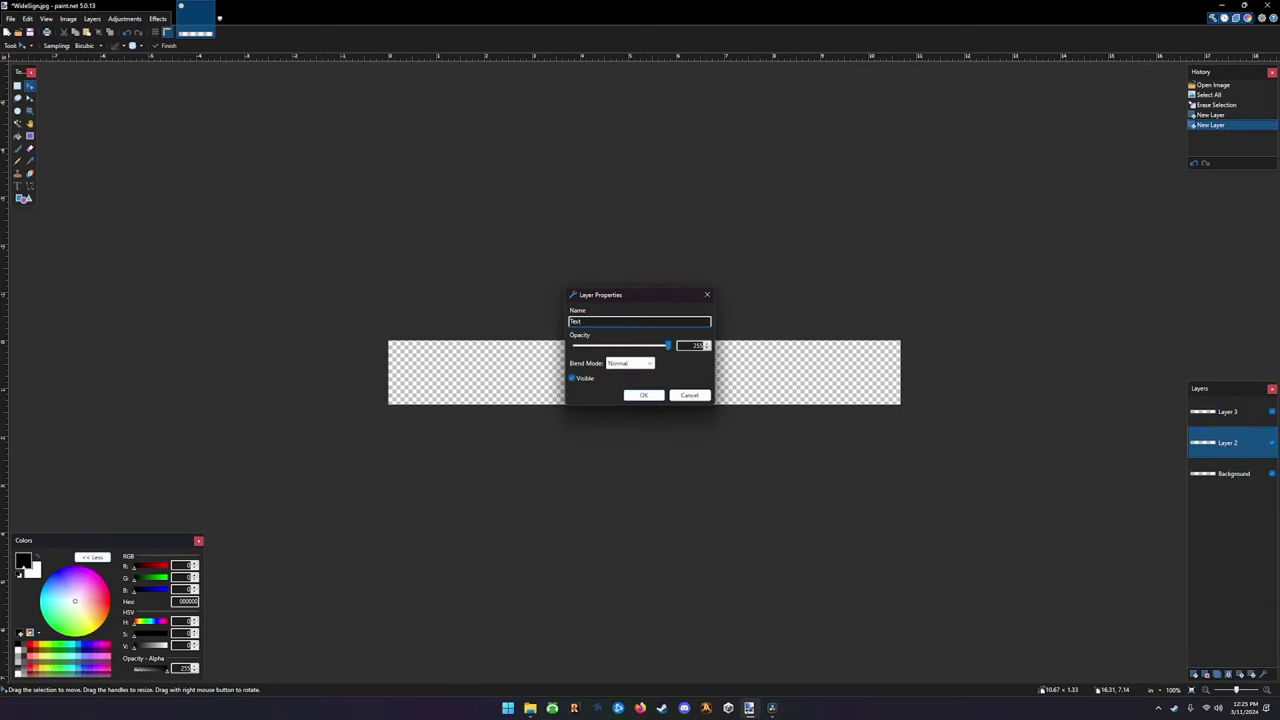
key(Return)
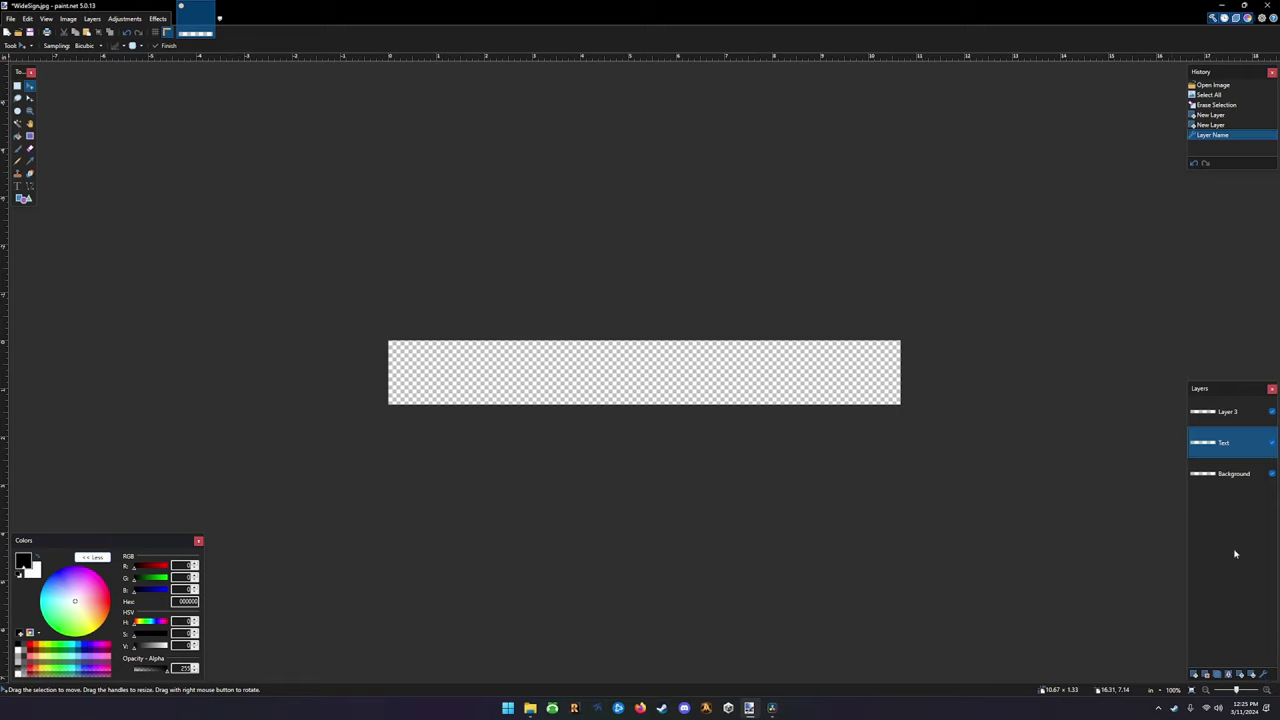
click(1230, 413)
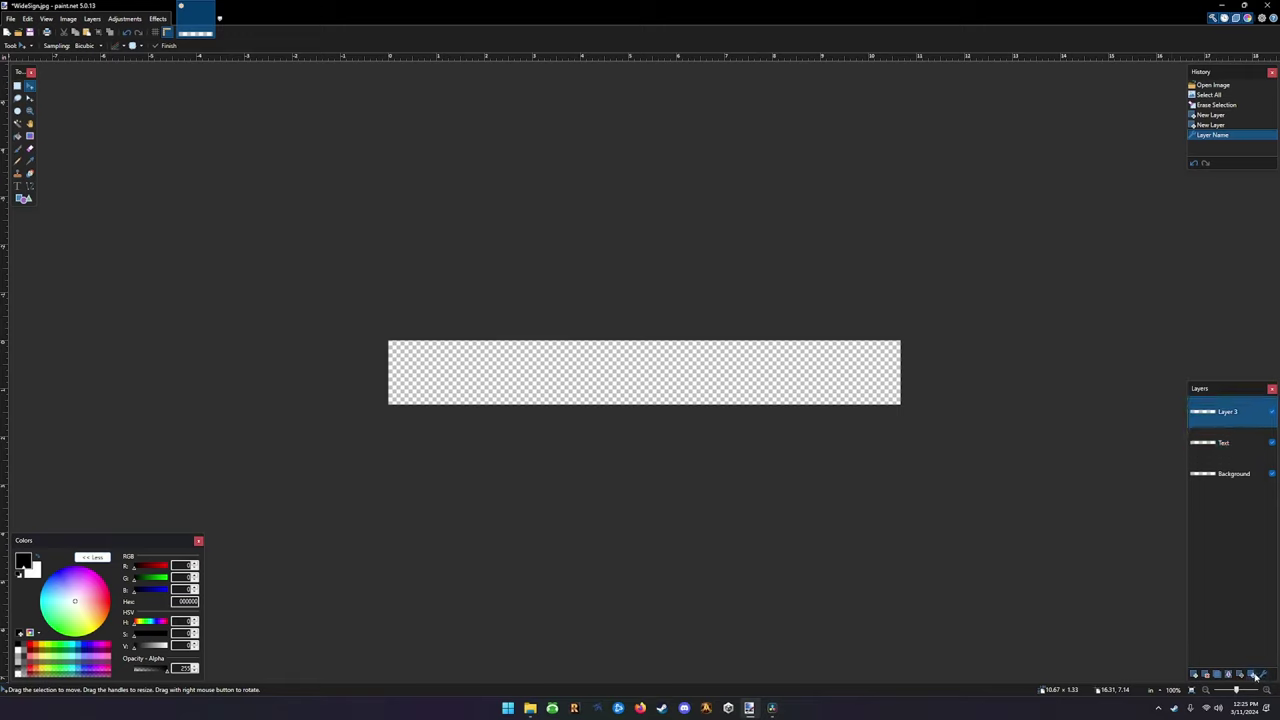
click(1263, 677)
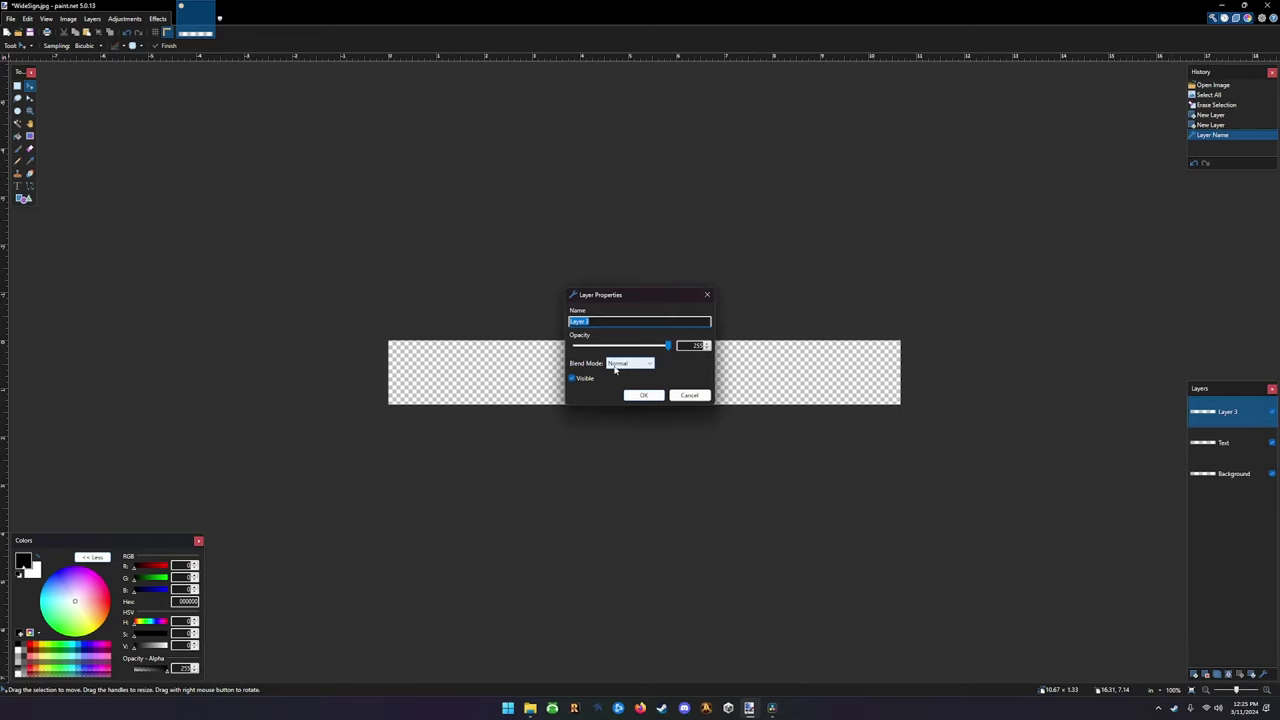
text(Gevil)
key(Return)
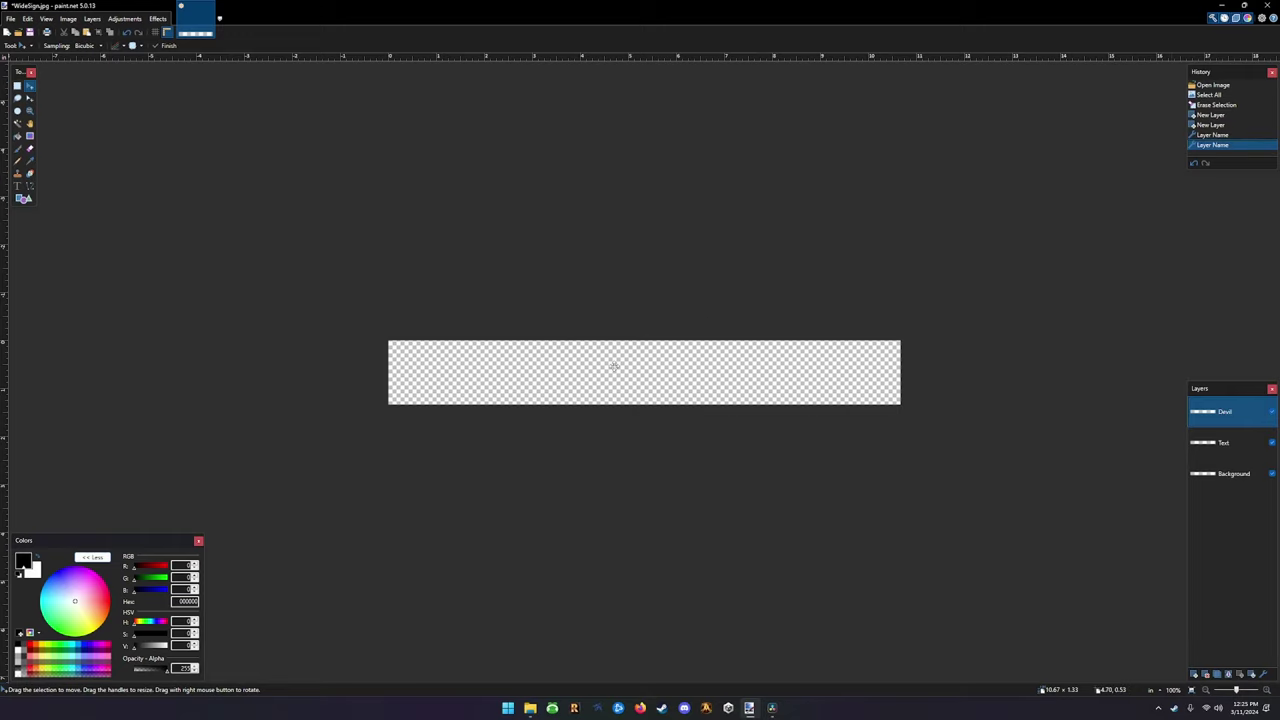
click(1222, 474)
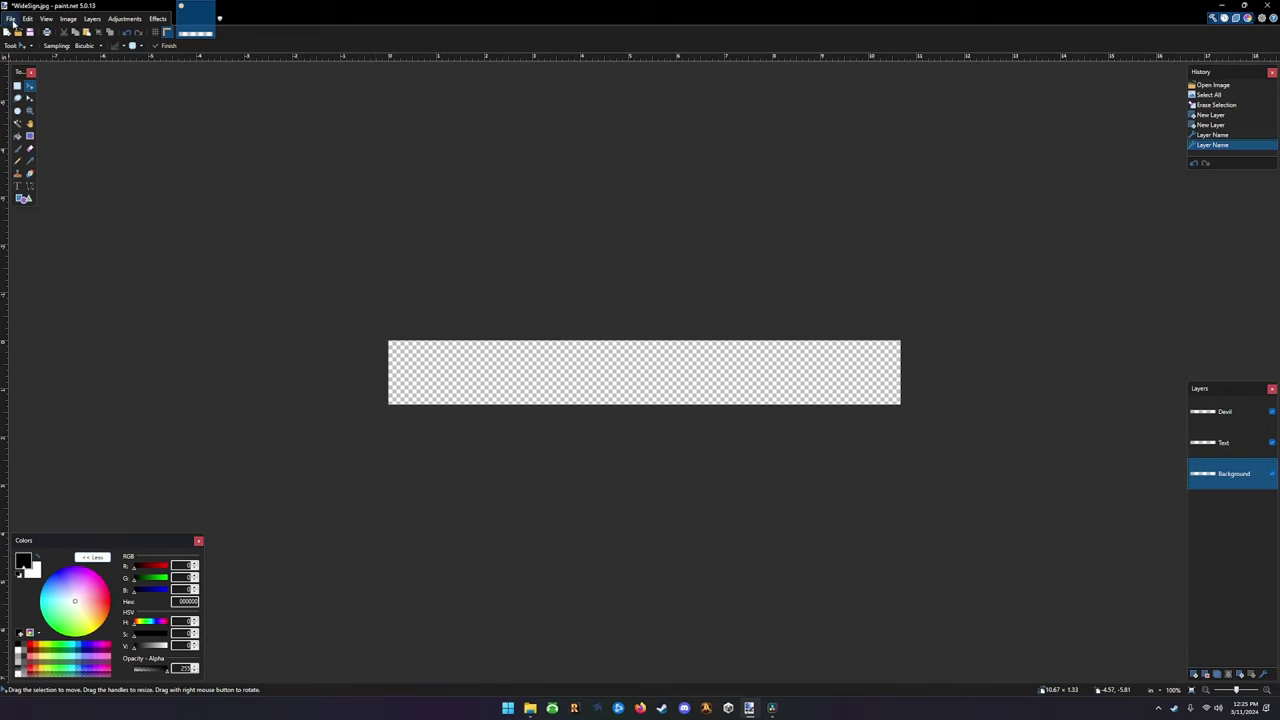
Open flames.jpg from the Logos folder as a separate image
click(11, 19)
key(ctrl+a)
click(608, 571)
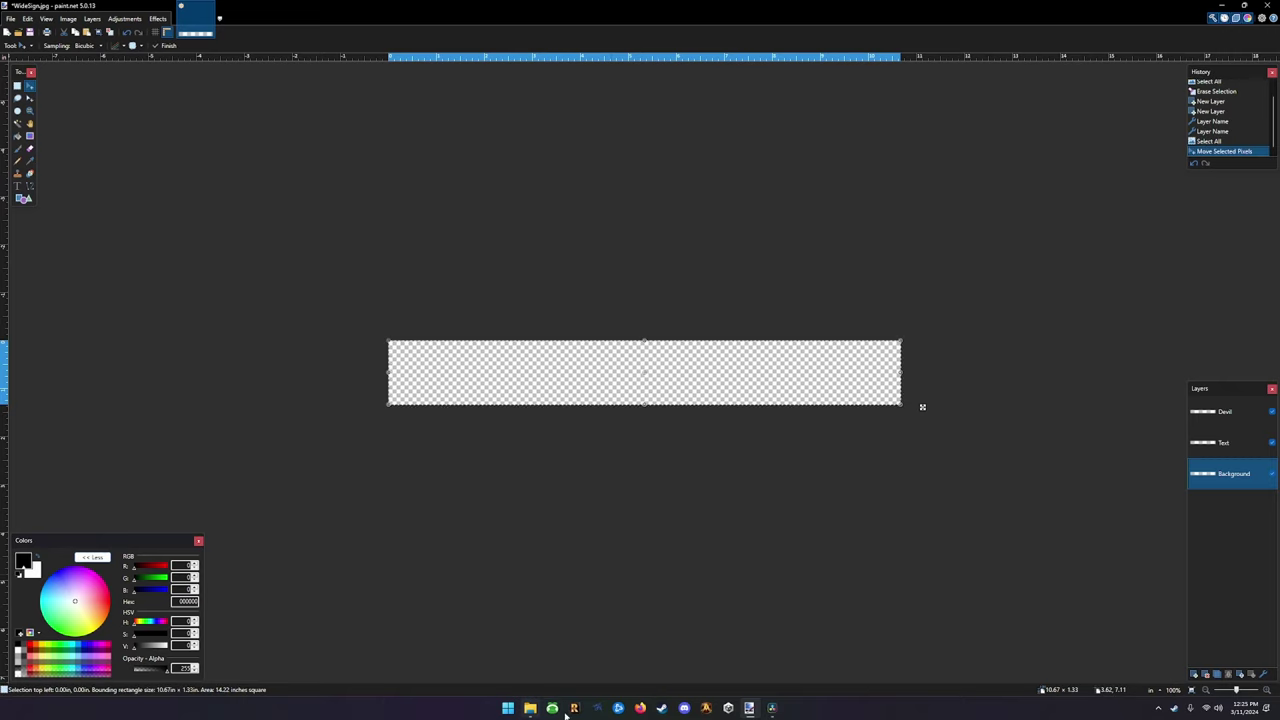
click(530, 708)
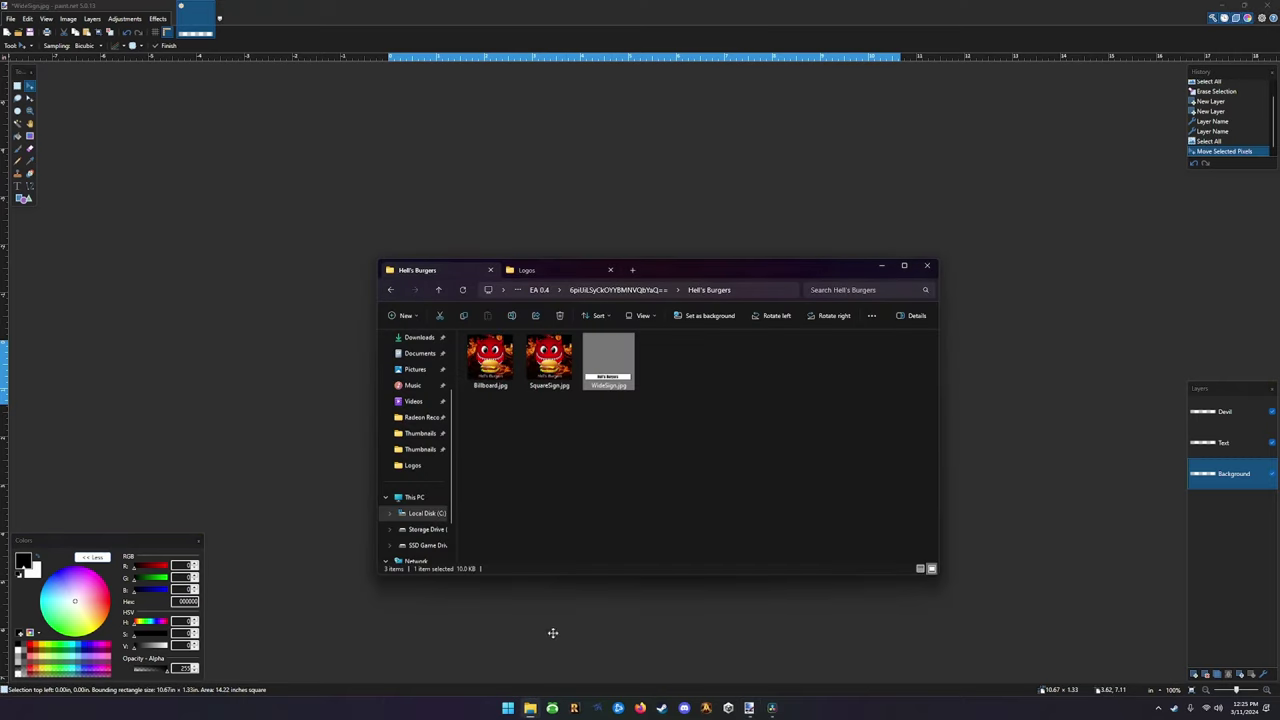
click(526, 270)
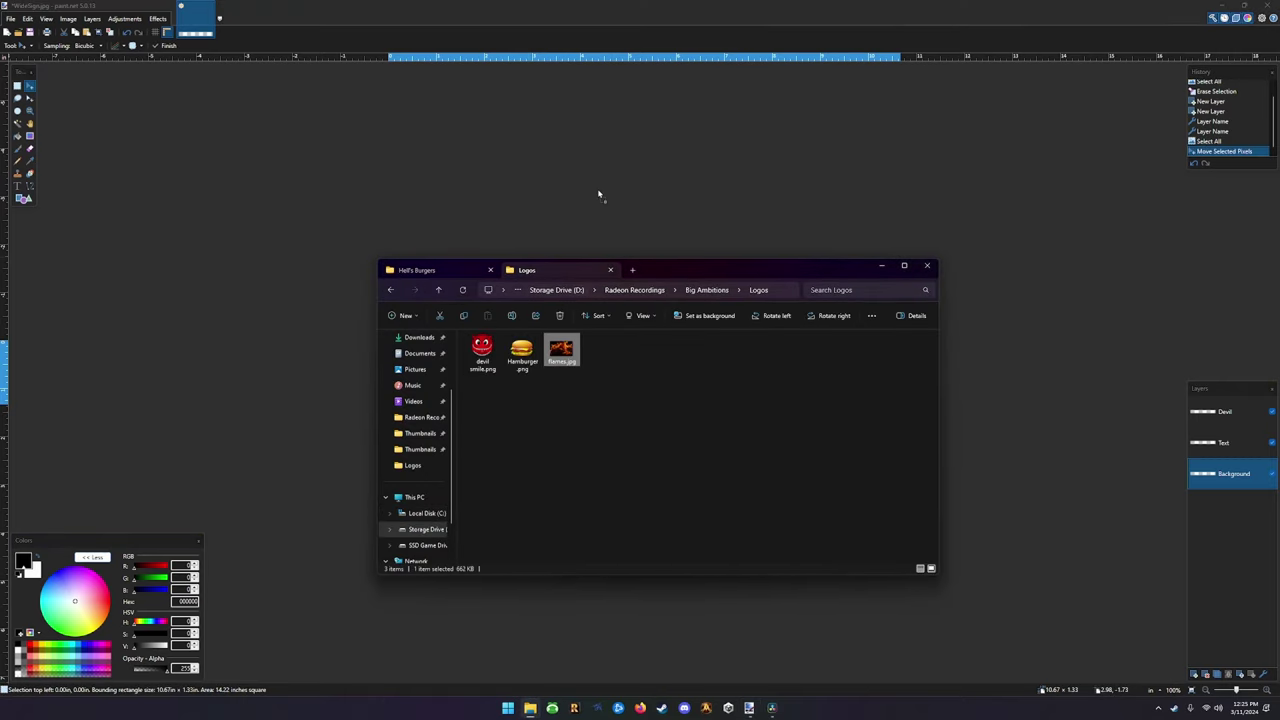
drag(598, 194, 631, 263)
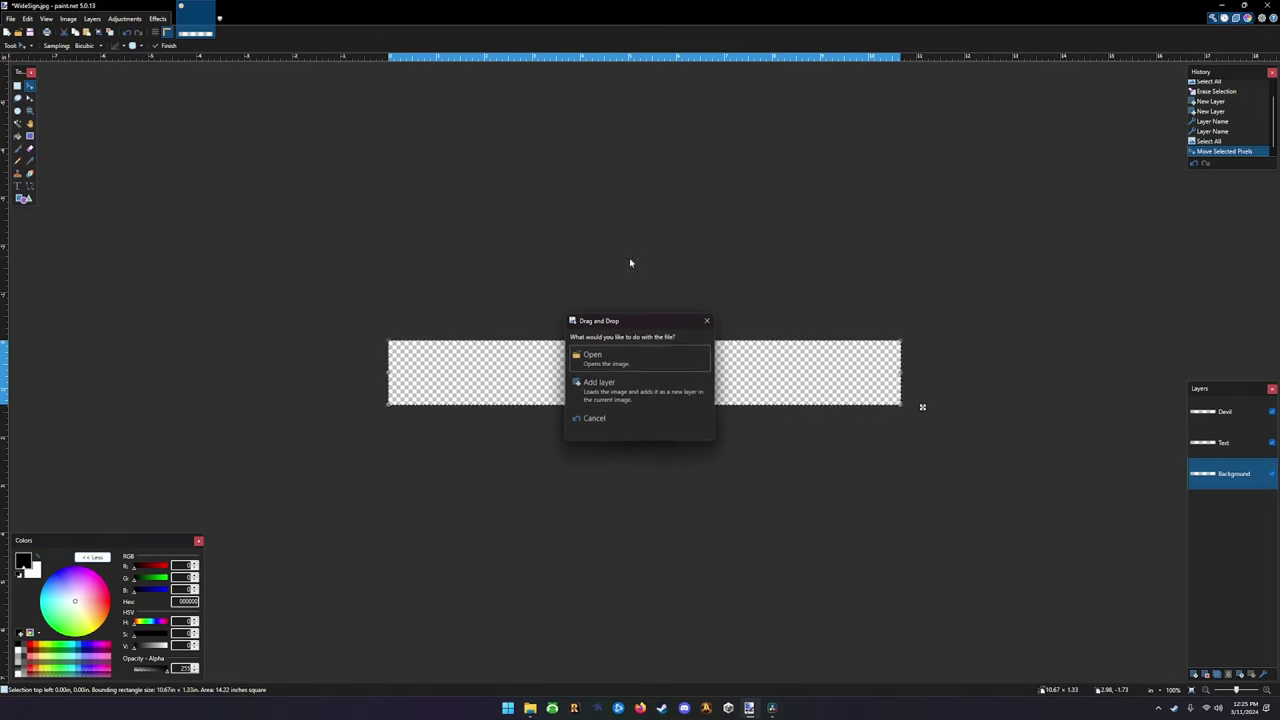
click(607, 364)
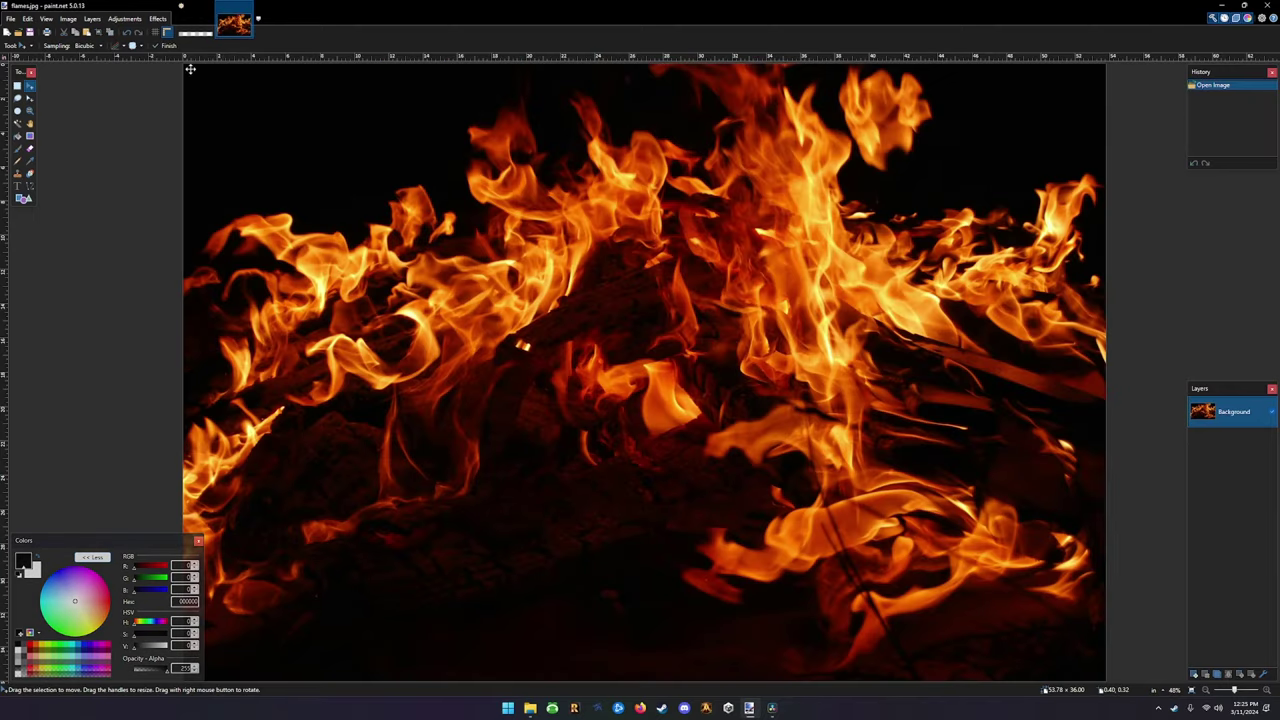
Resize the flames image to a width of 1024 pixels, keeping its aspect ratio
key(ctrl+a)
click(157, 19)
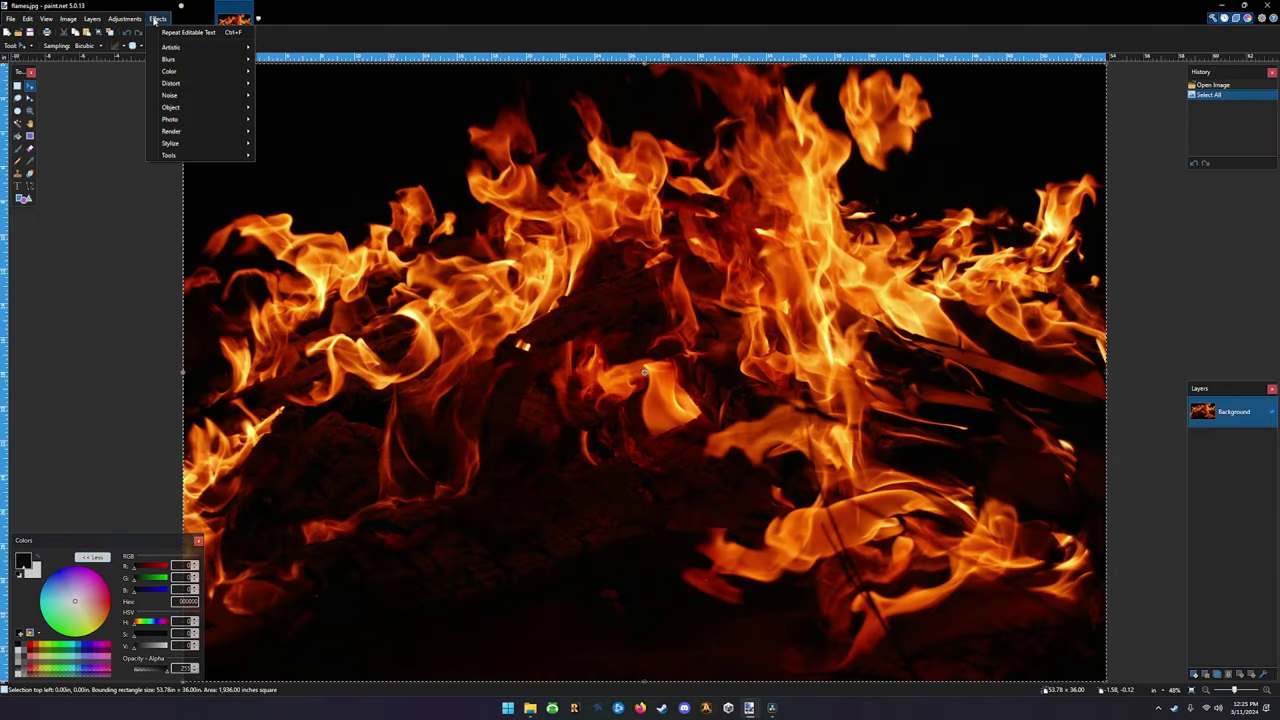
mouse_move(68, 19)
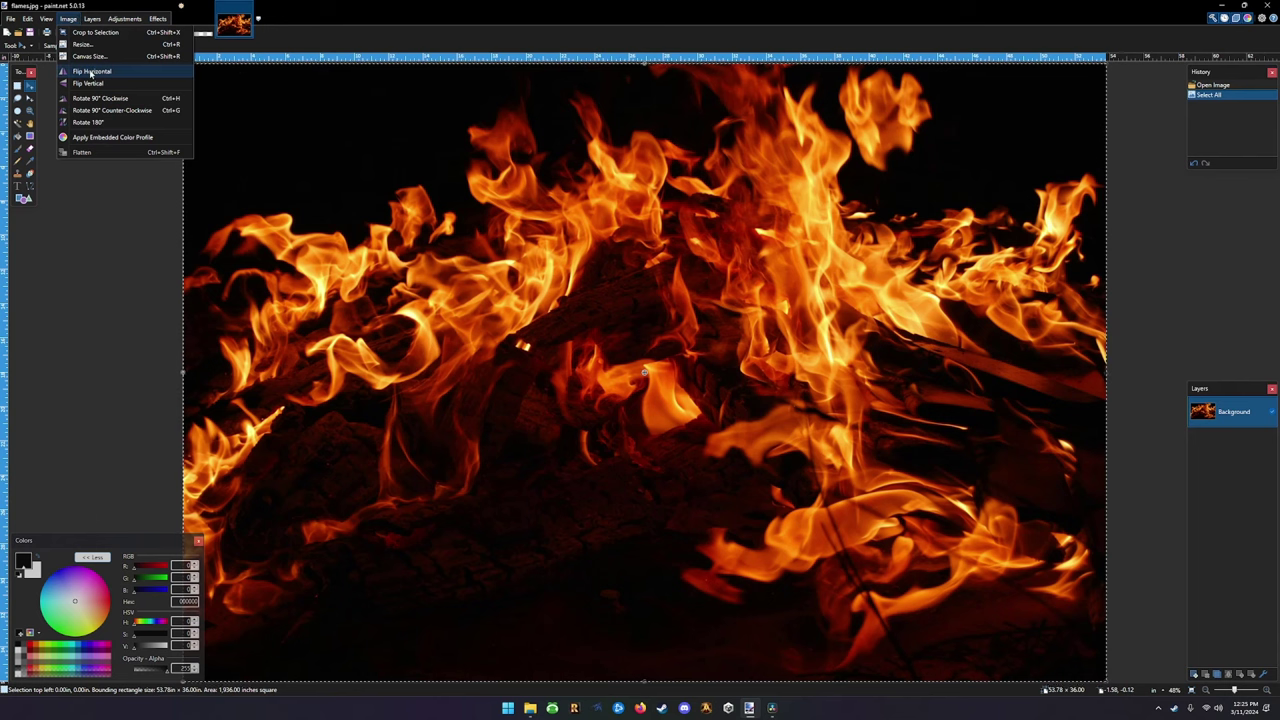
click(82, 44)
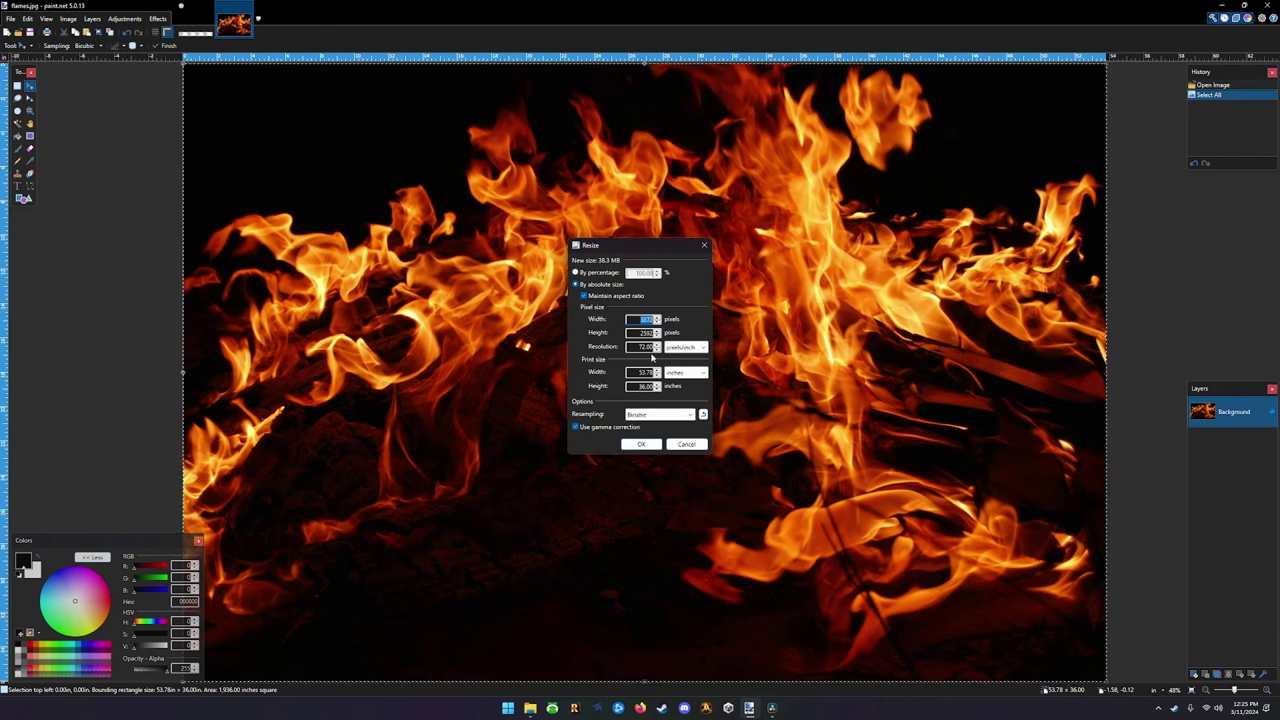
text(1024)
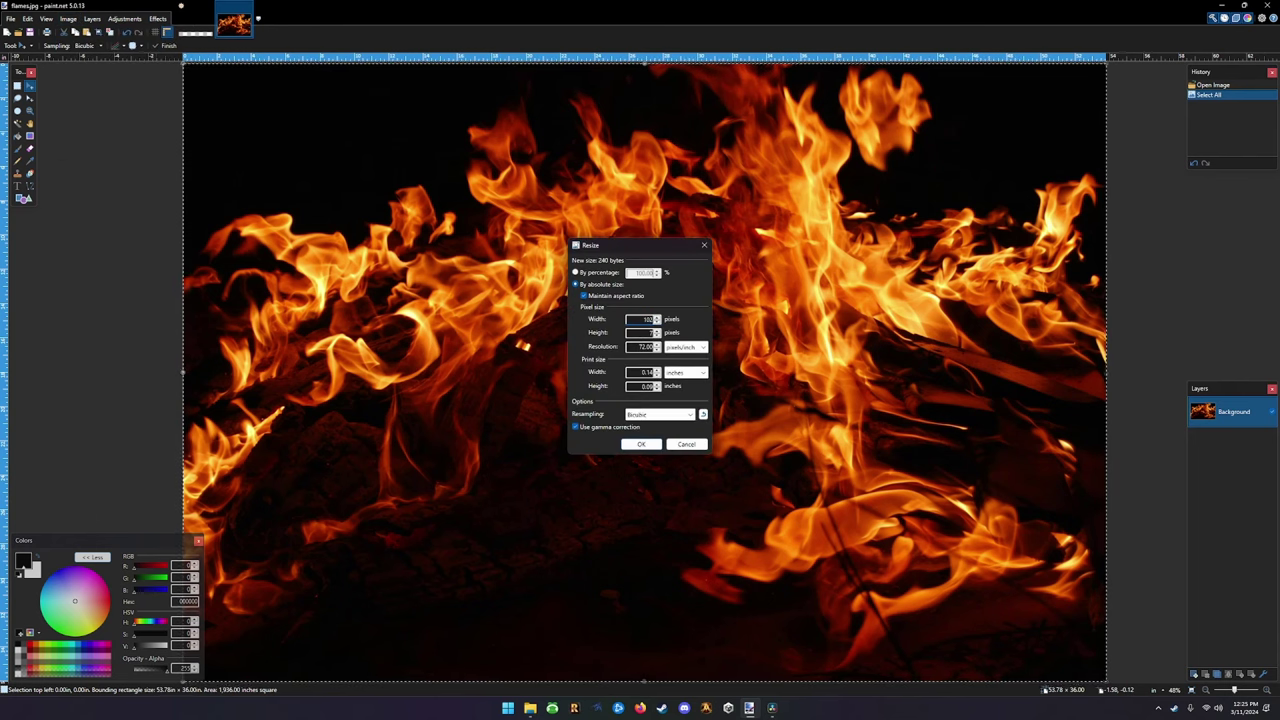
click(660, 445)
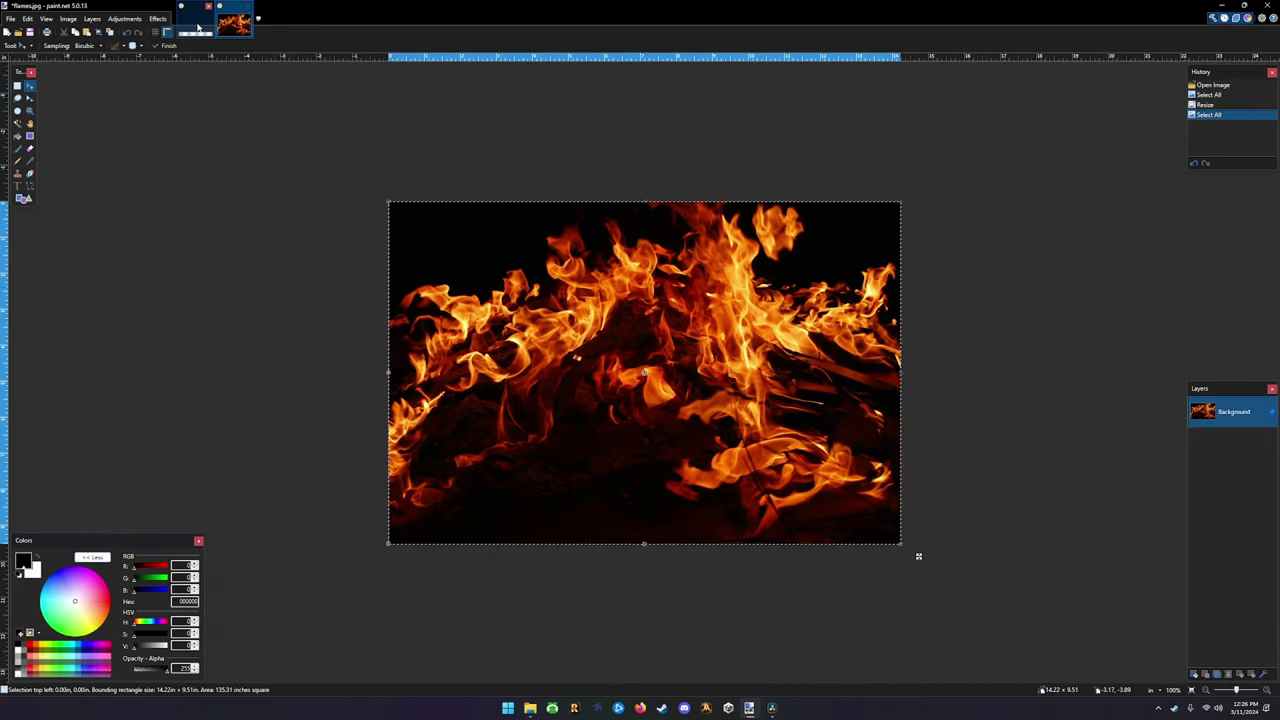
Paste the flames into WideSign's Background layer at the current canvas size, shift them up to fill the strip, and deselect
click(196, 20)
key(ctrl+v)
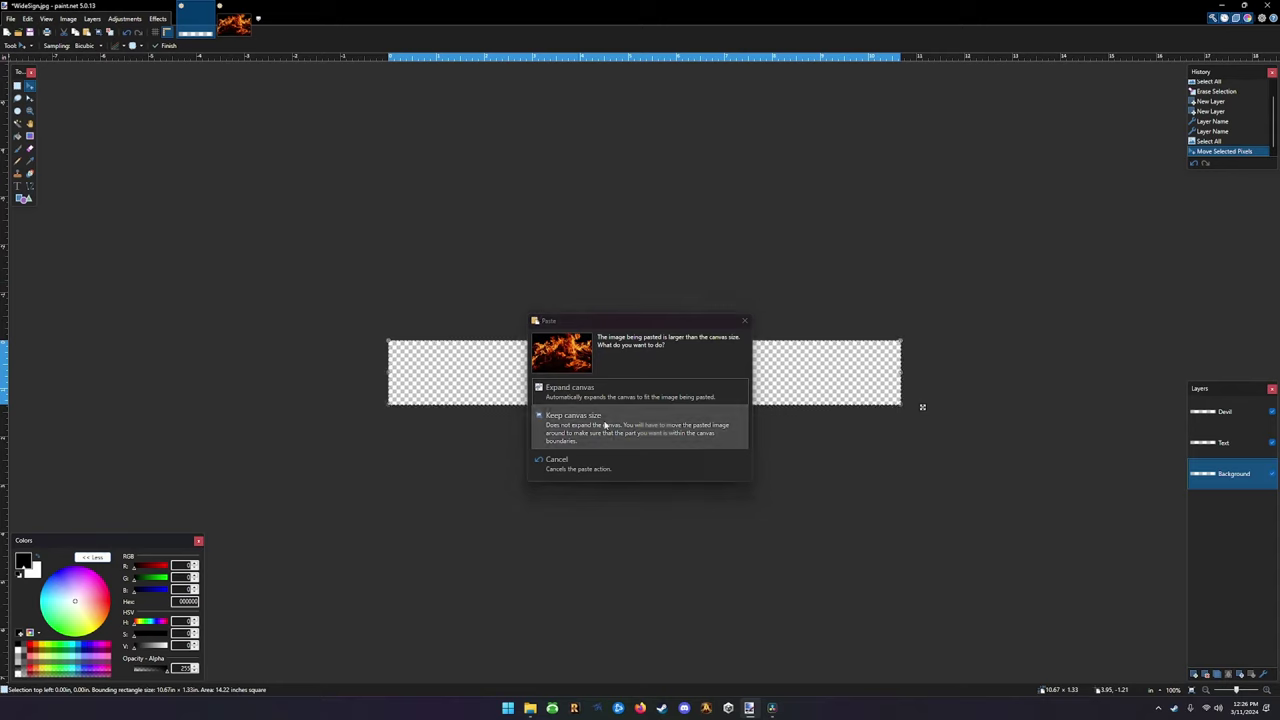
click(700, 418)
drag(706, 402, 710, 337)
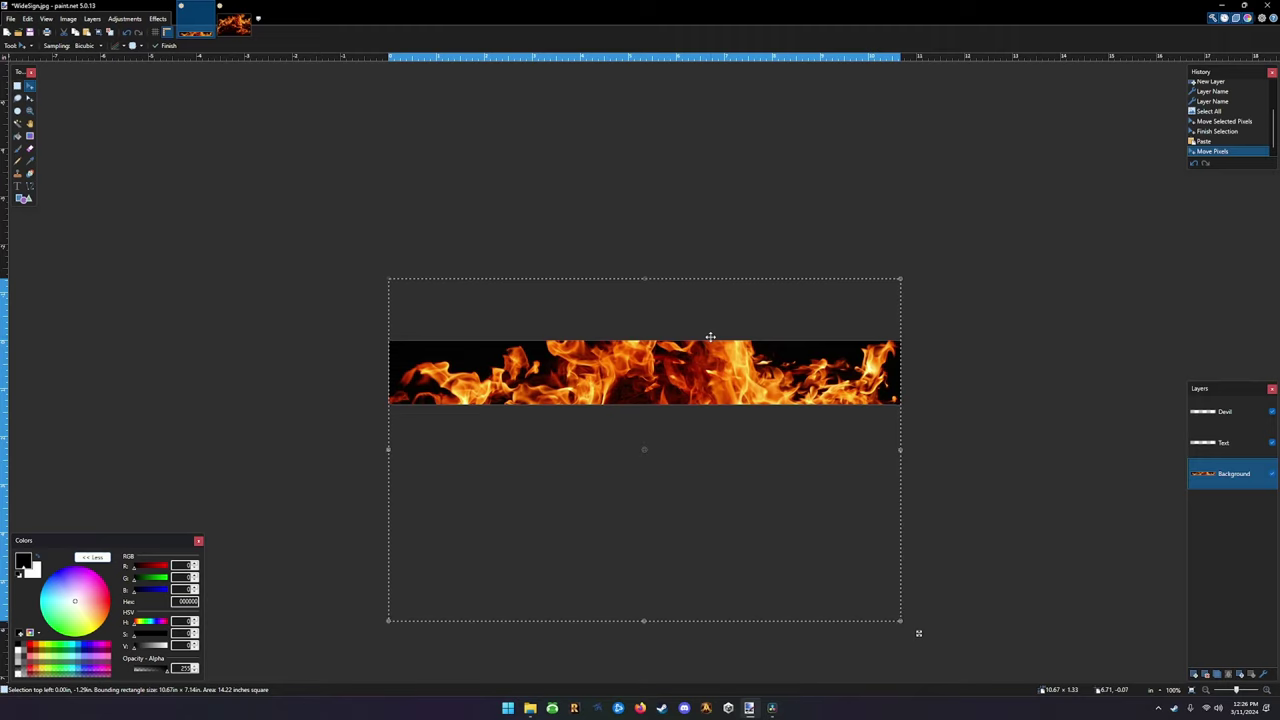
key(ctrl+d)
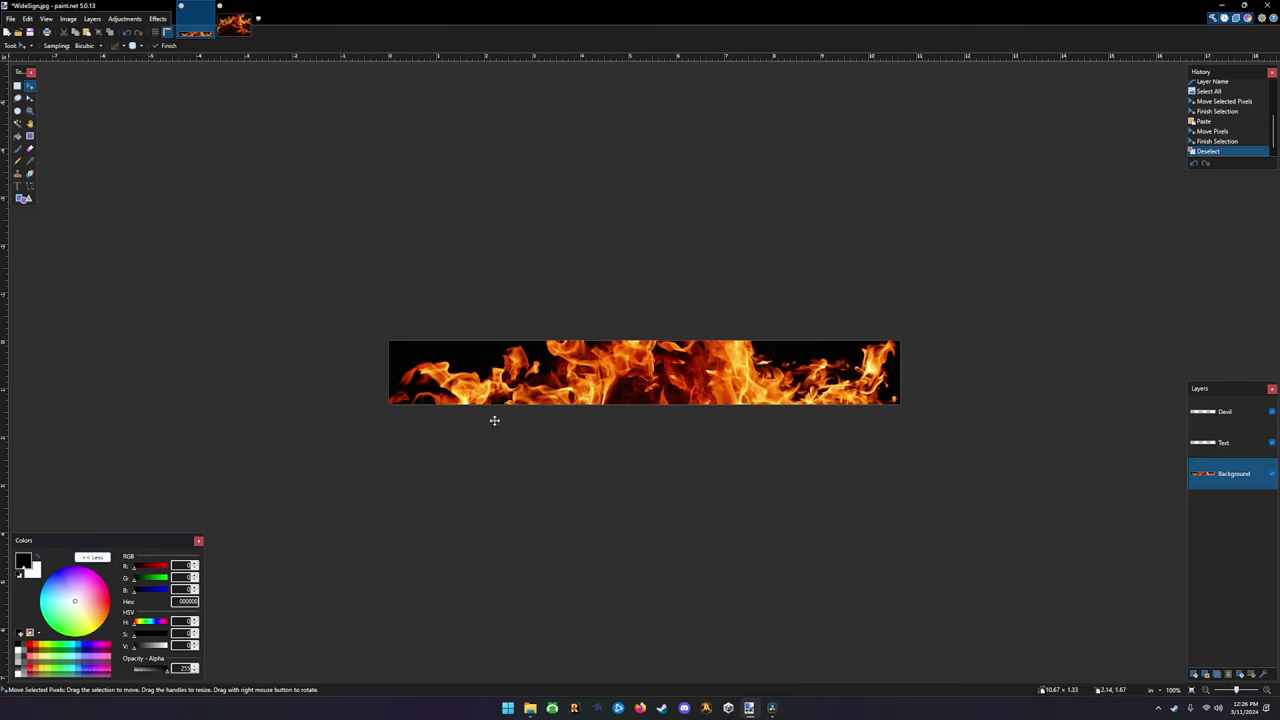
Paste the devil smile image from the Logos folder into the Devil layer without expanding the canvas, centre its eyes on the sign, and deselect
click(1215, 412)
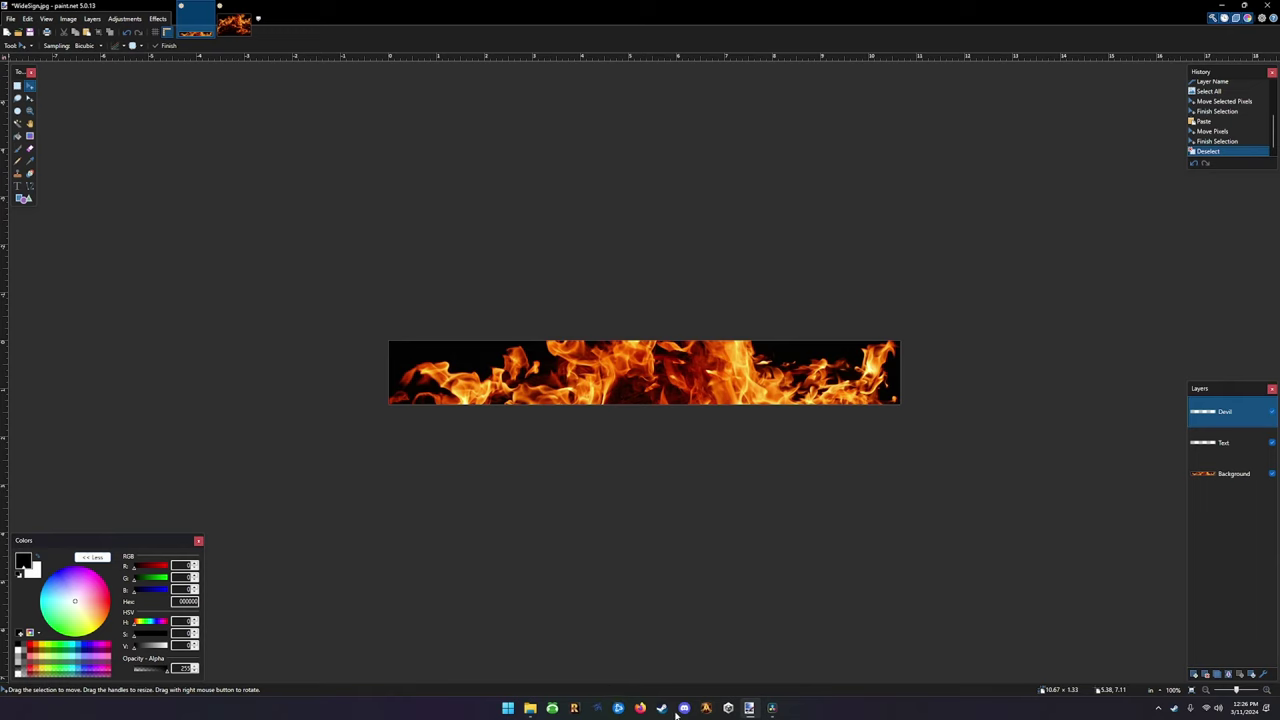
click(531, 708)
click(483, 352)
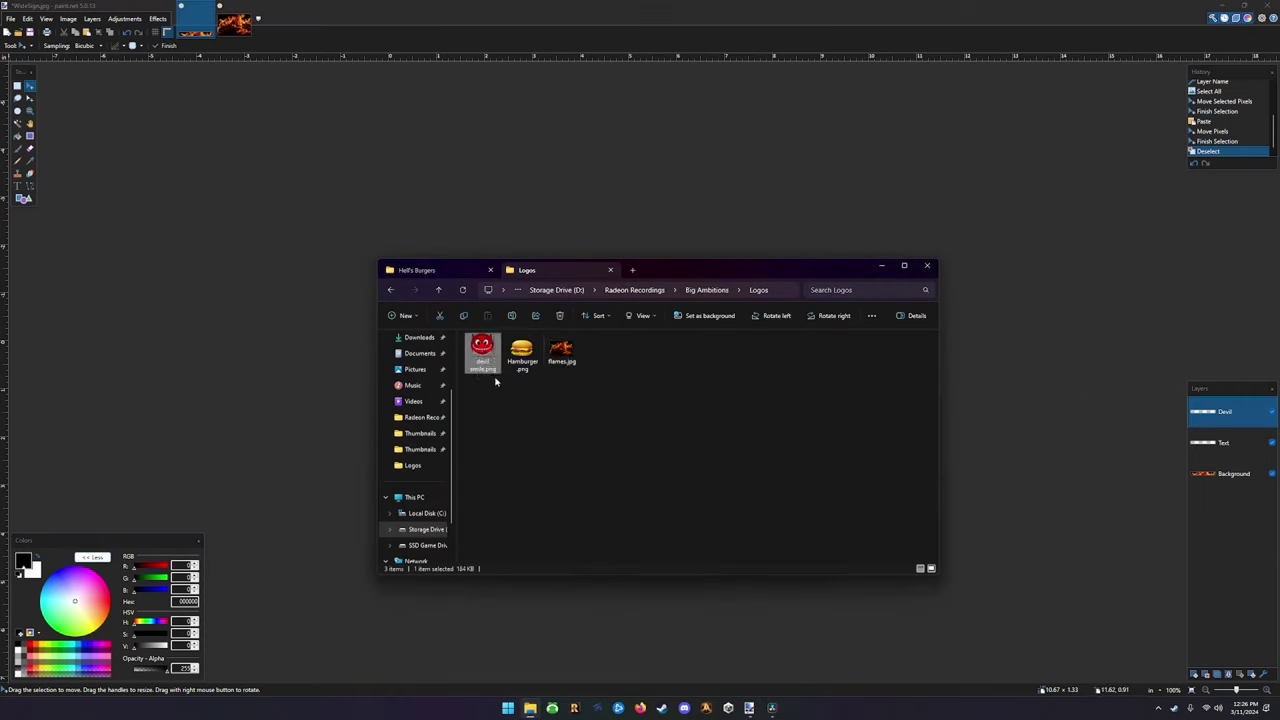
click(473, 163)
key(ctrl+a)
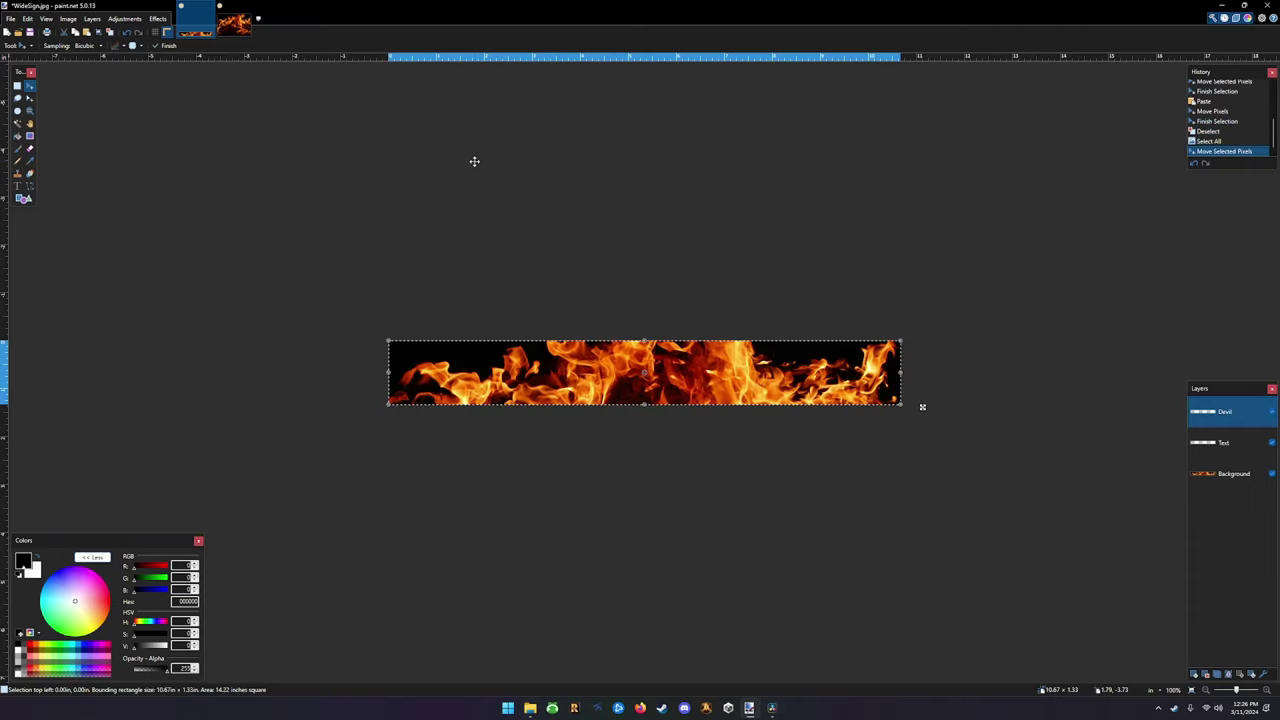
key(ctrl+v)
click(590, 457)
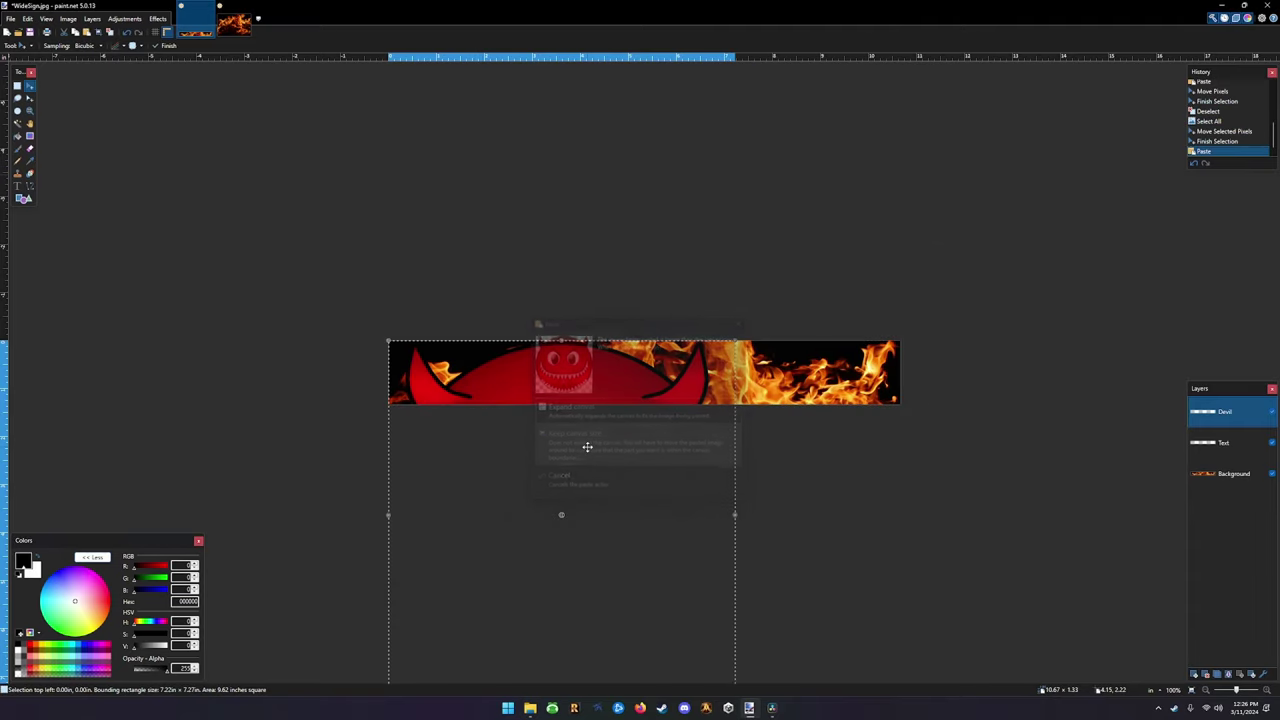
drag(526, 390, 633, 310)
key(ctrl+d)
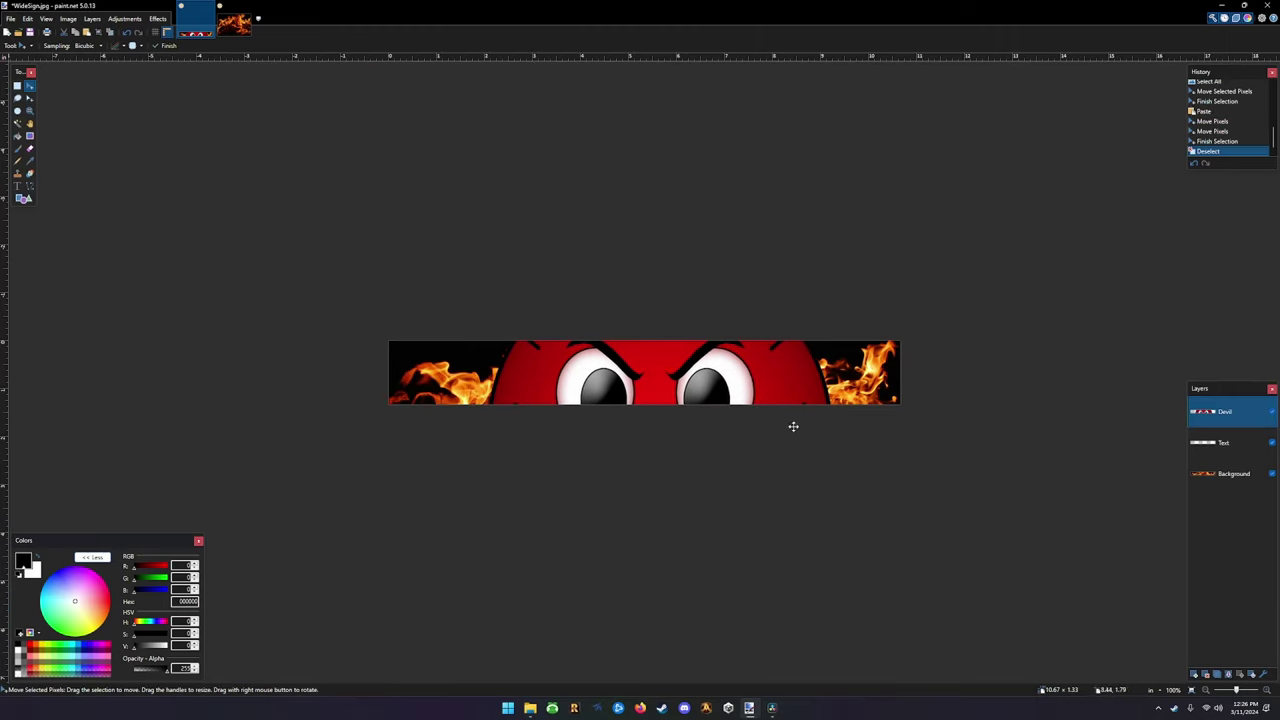
click(68, 19)
mouse_move(83, 20)
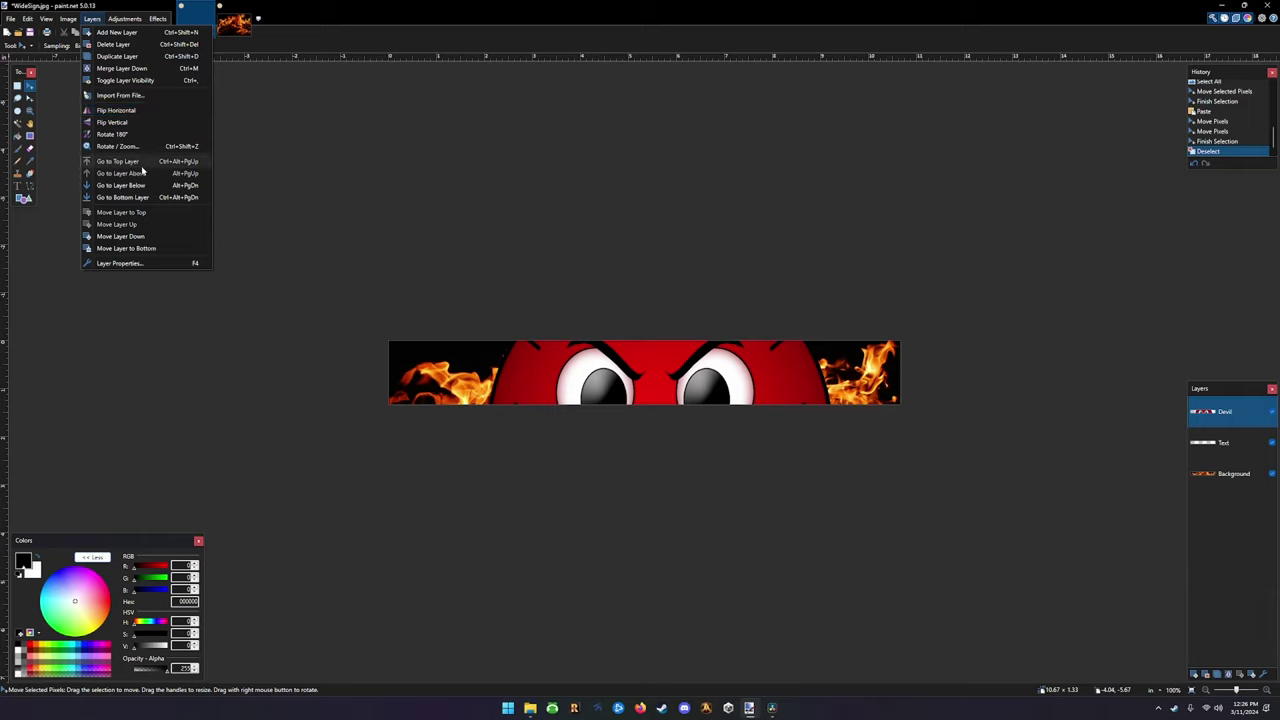
click(137, 265)
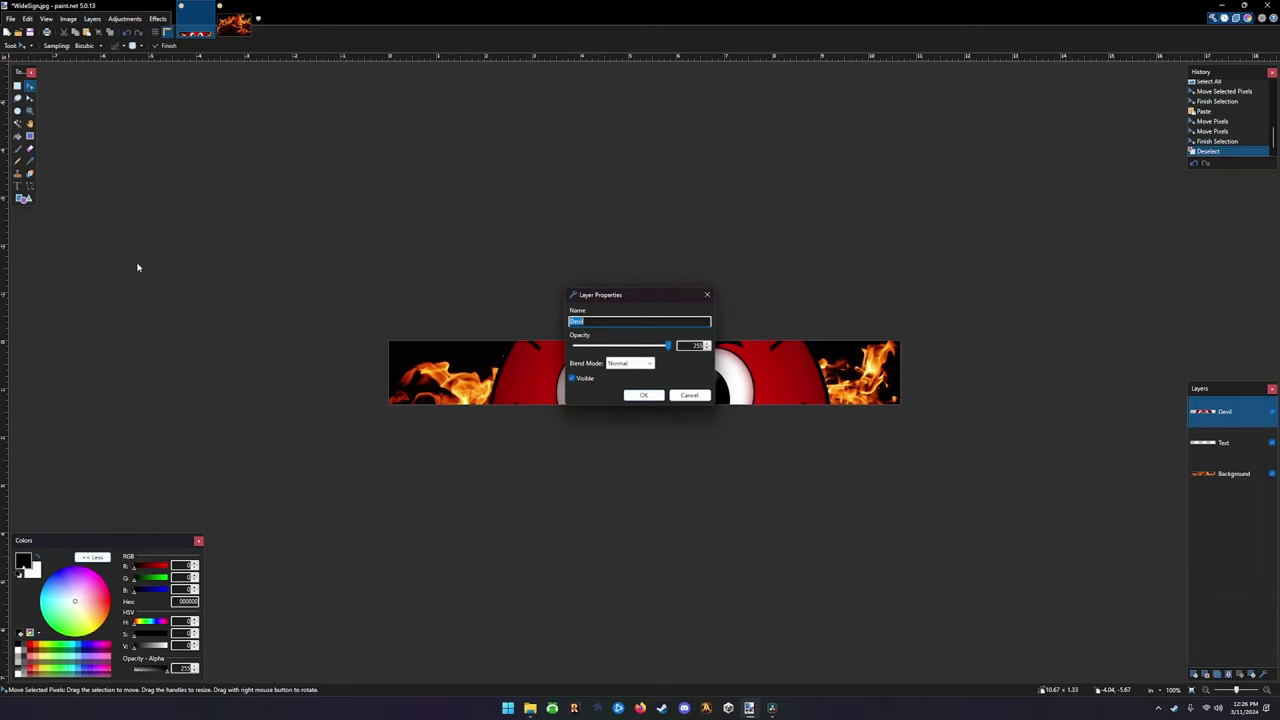
click(701, 398)
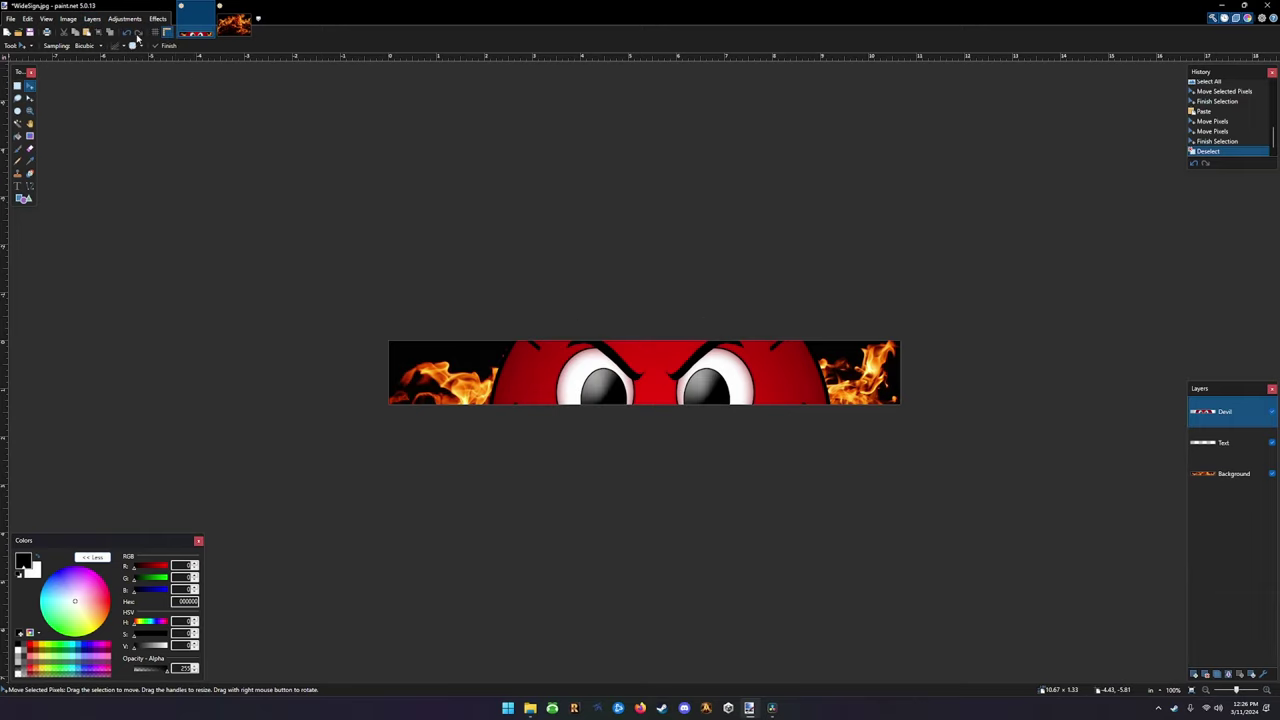
click(103, 19)
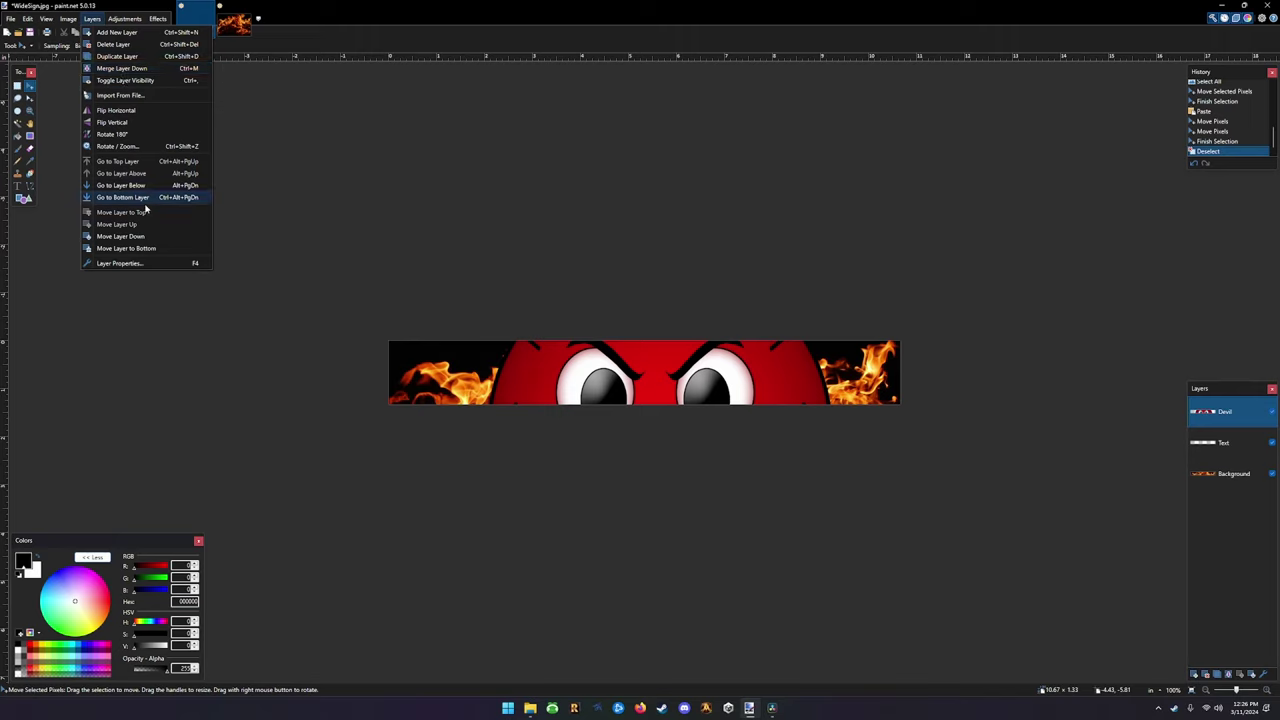
click(327, 218)
Try shrinking the Devil layer's content by a corner, then undo back to before the pasted devil was deselected
click(920, 403)
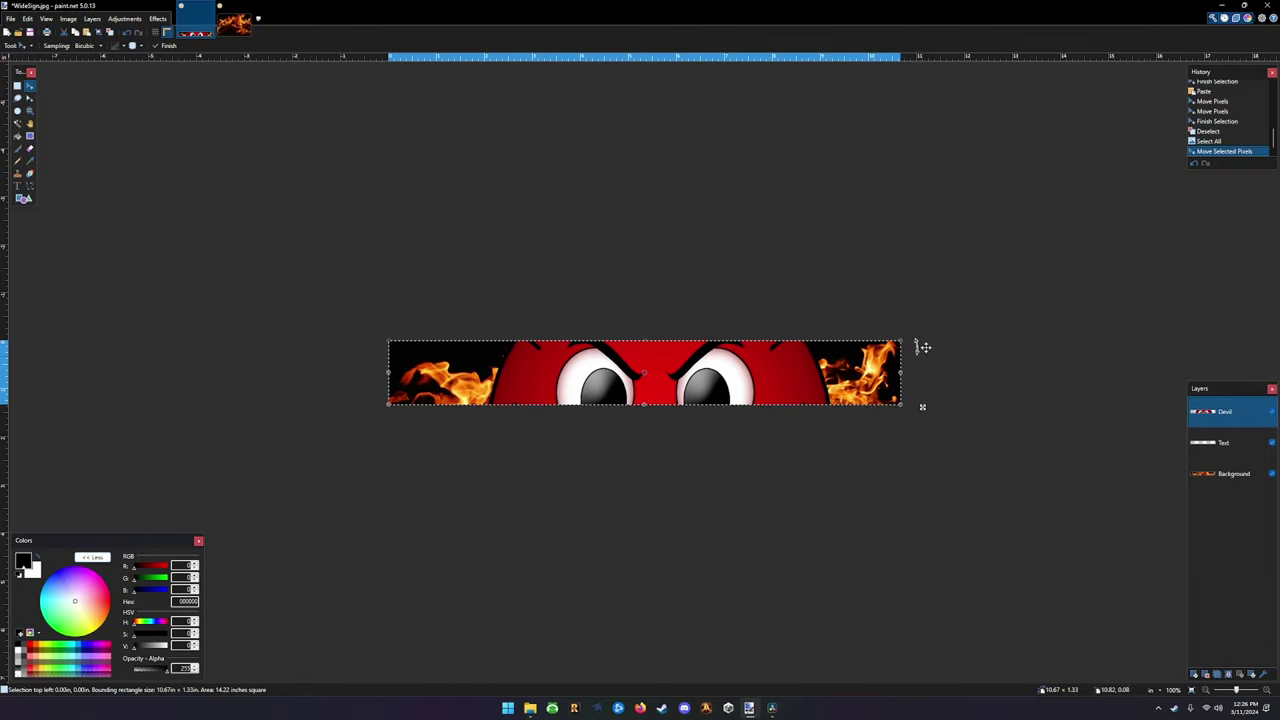
drag(914, 345, 873, 311)
key(ctrl+z)
key(ctrl+z)
key(ctrl+z)
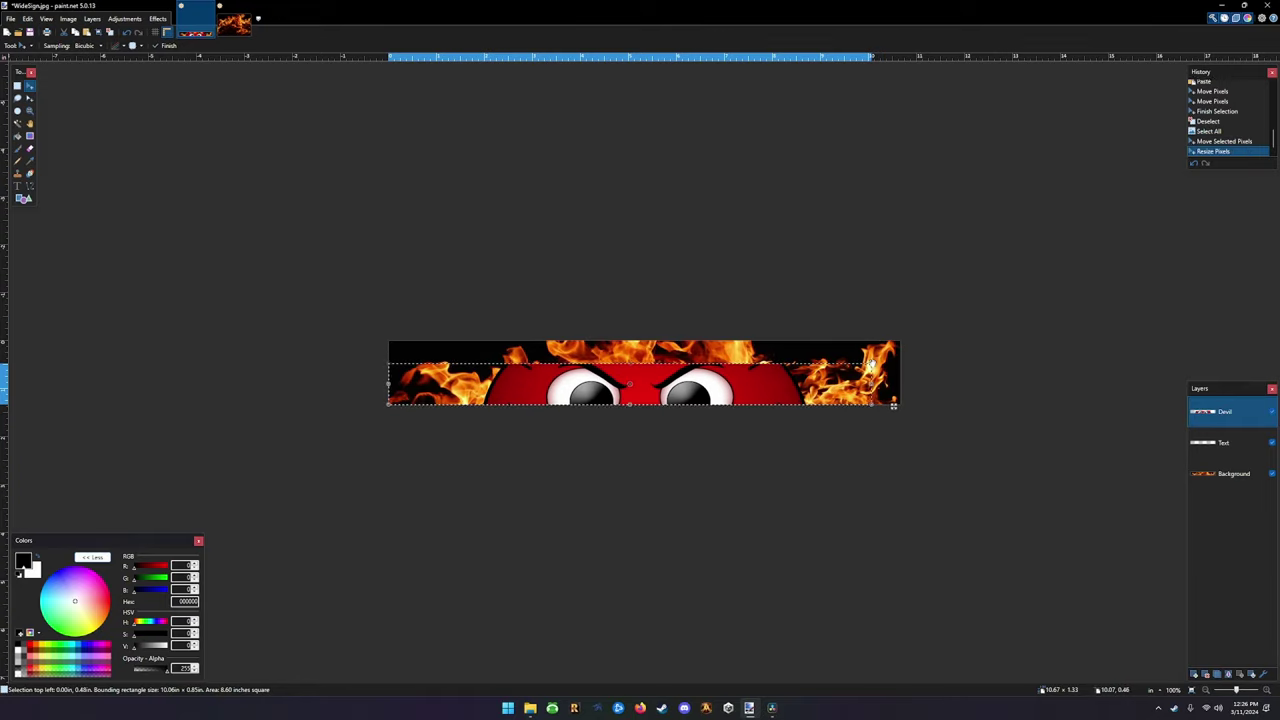
key(ctrl+z)
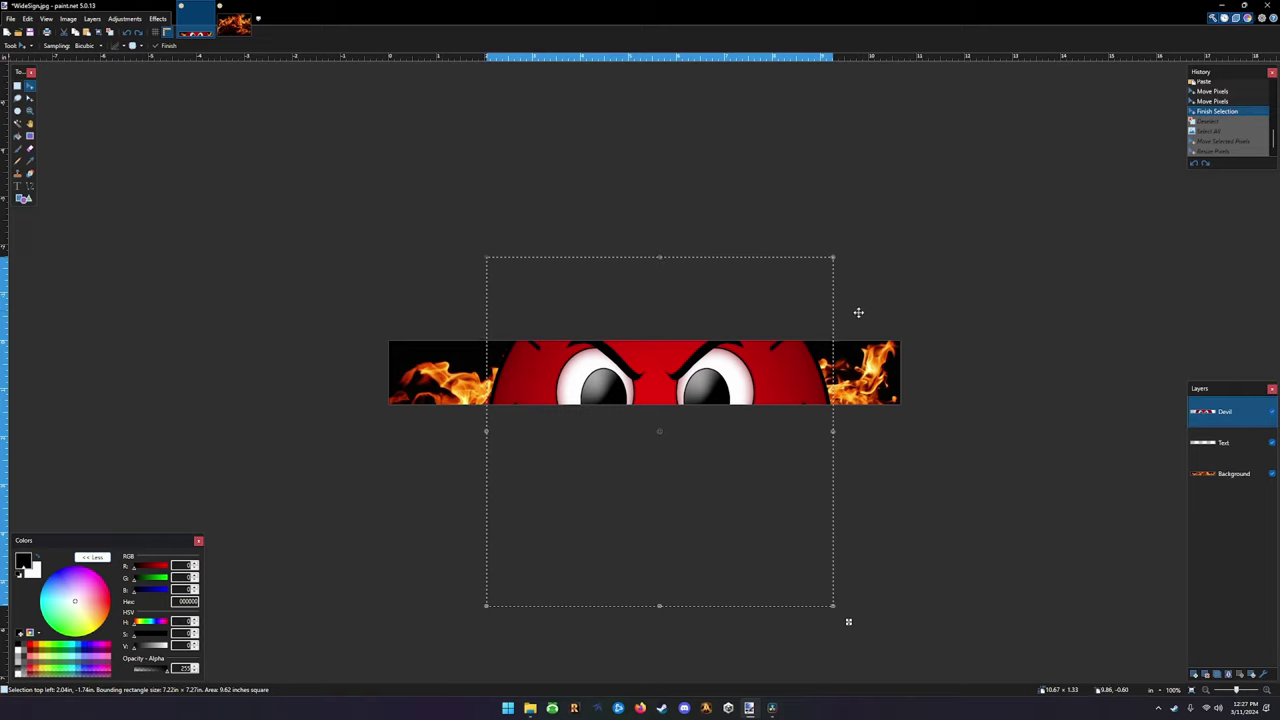
Try resizing the restored devil from its upper-left corner, then undo back to before its selection was finished
drag(485, 258, 474, 220)
key(ctrl+z)
key(ctrl+z)
key(ctrl+z)
key(ctrl+z)
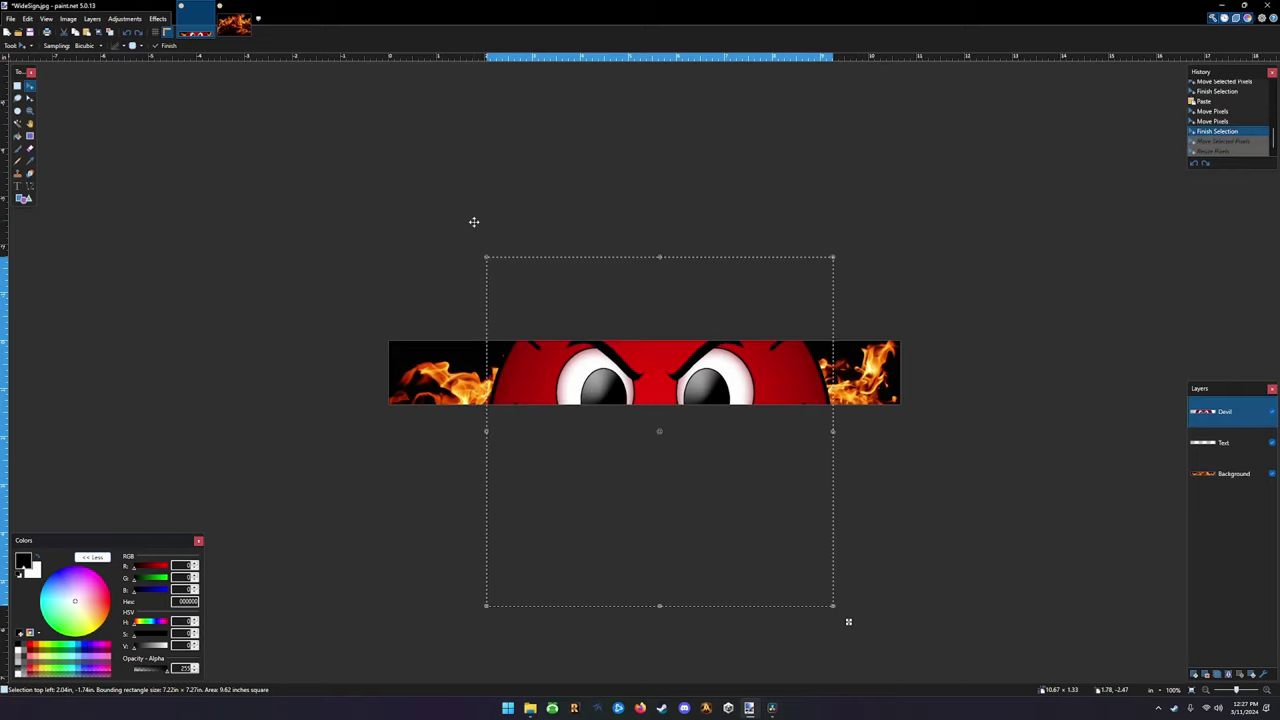
Scale the devil down to about 1.49 × 1.29 in and place it at the left end of the sign
drag(487, 312, 596, 281)
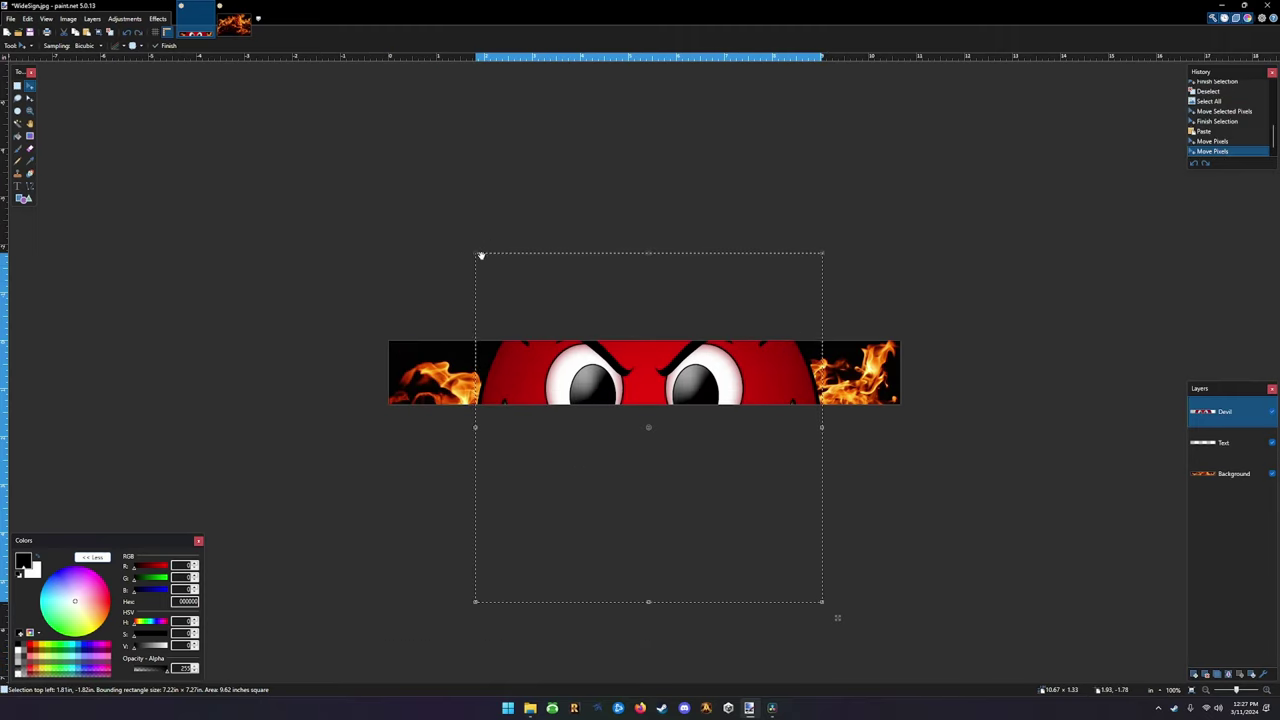
drag(476, 254, 650, 438)
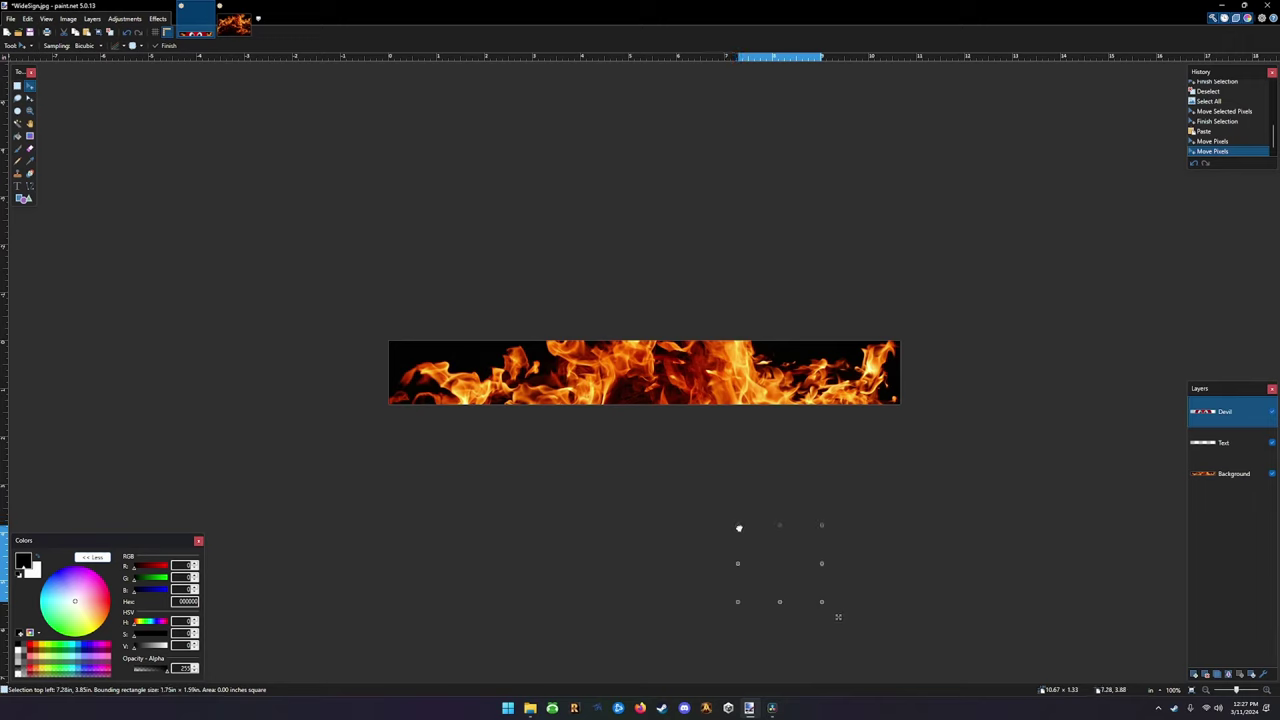
drag(741, 530, 743, 531)
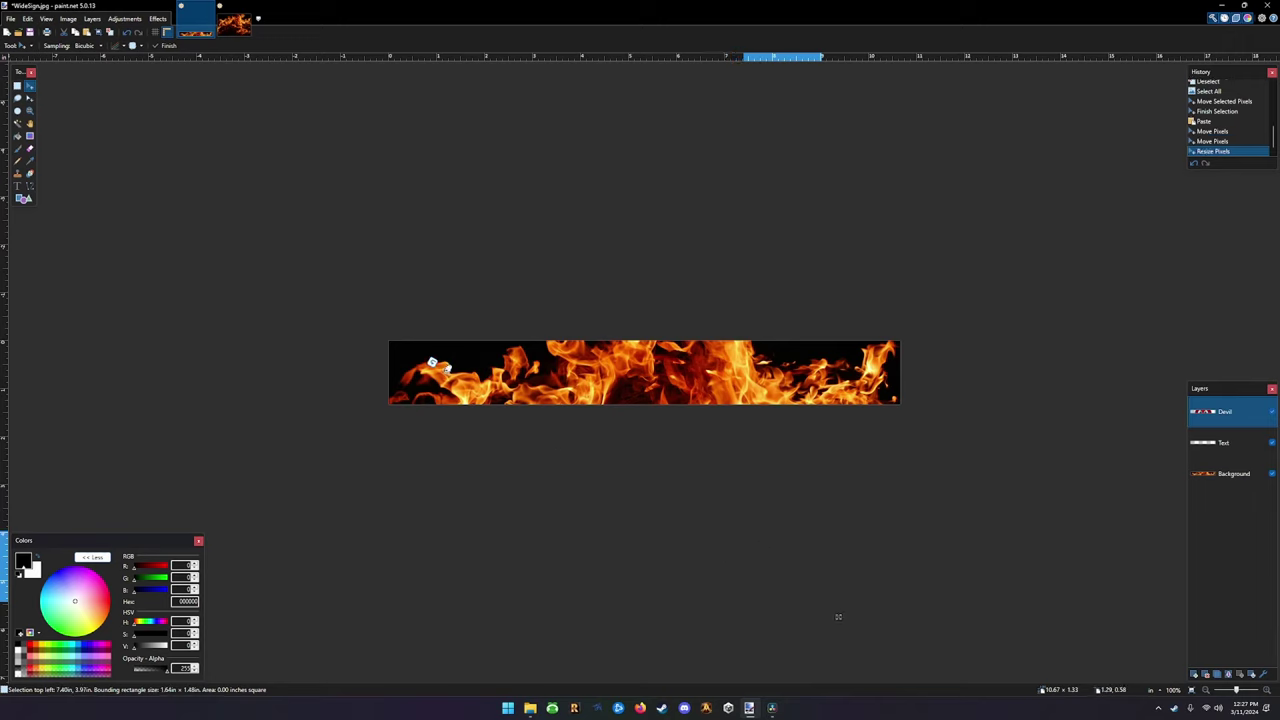
drag(433, 363, 430, 360)
drag(791, 584, 480, 417)
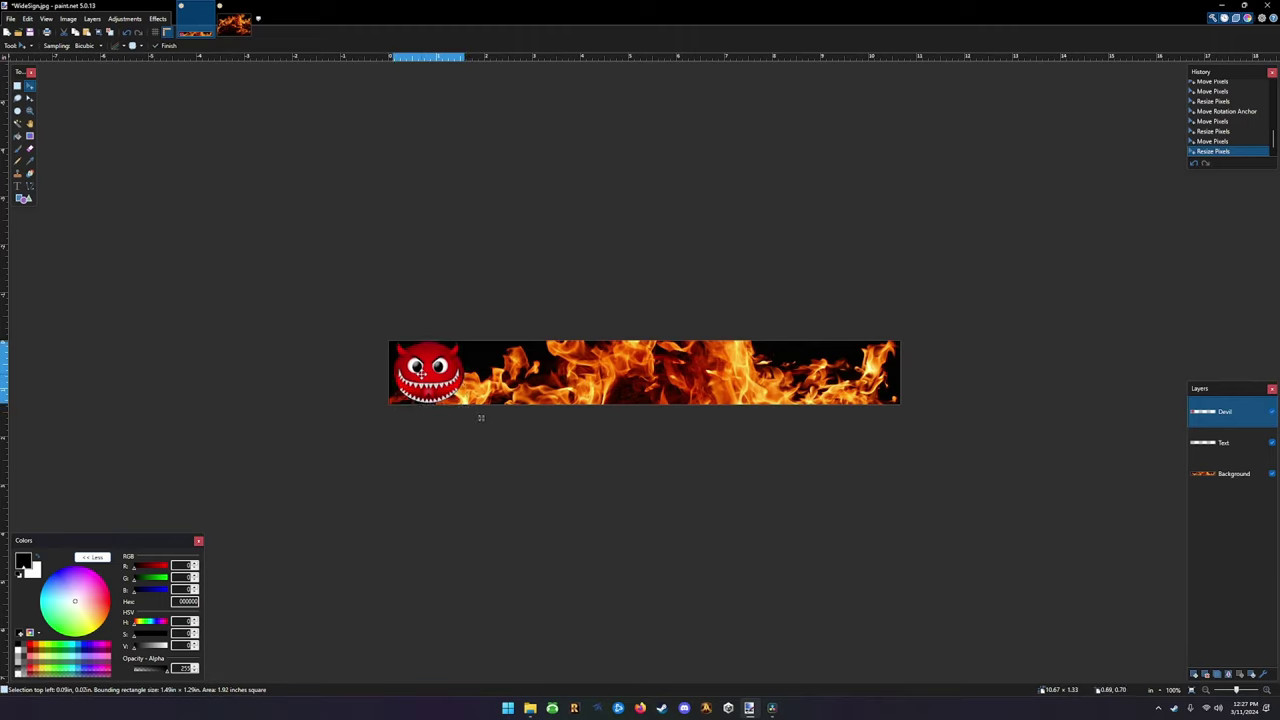
drag(484, 418, 486, 418)
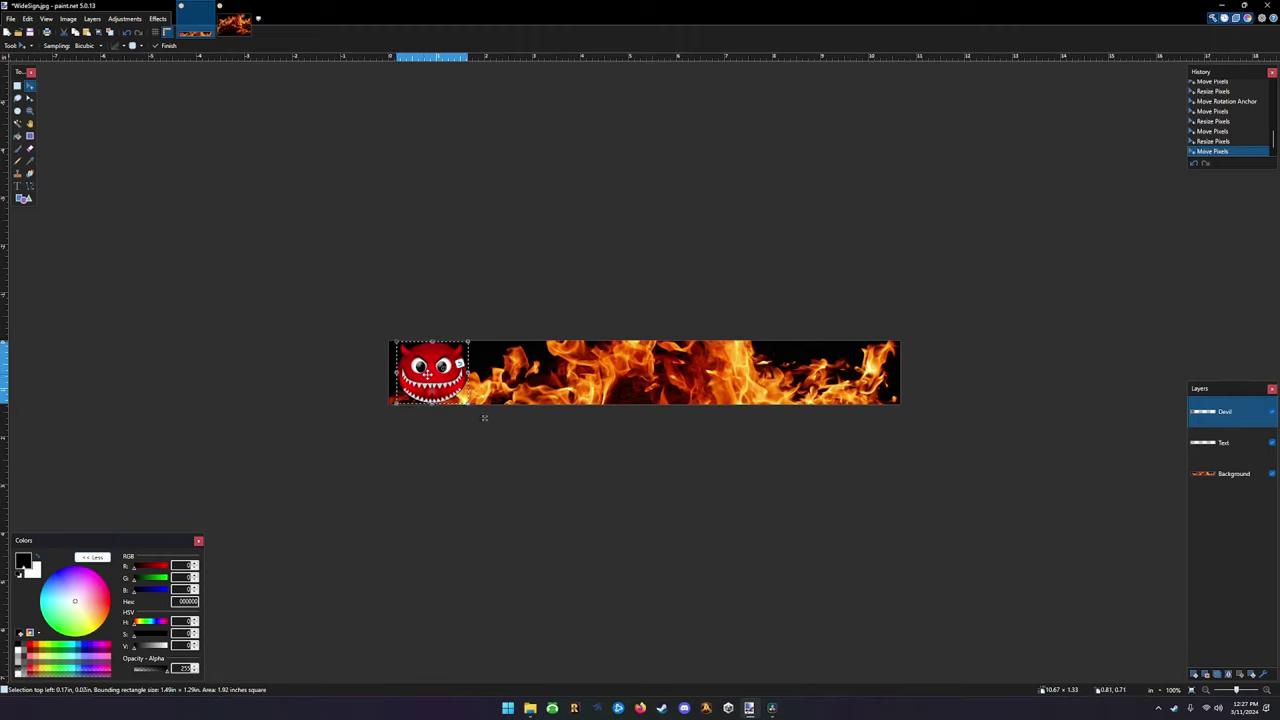